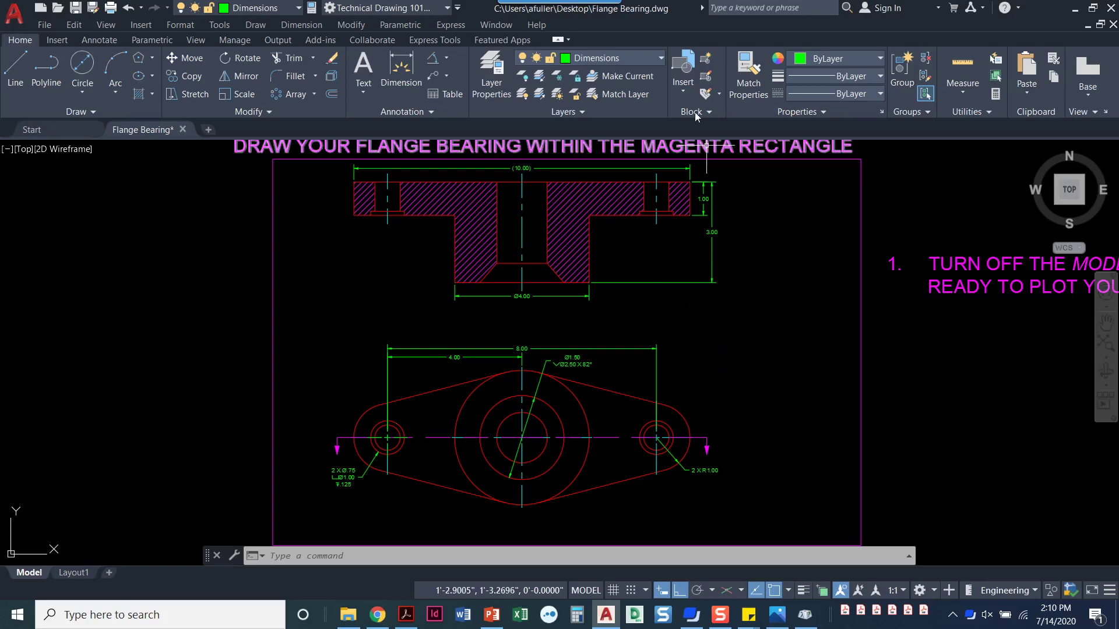
Step: Make the Isometric layer current and turn on isometric drafting for the empty area beside the flange drawing
left_click(652, 60)
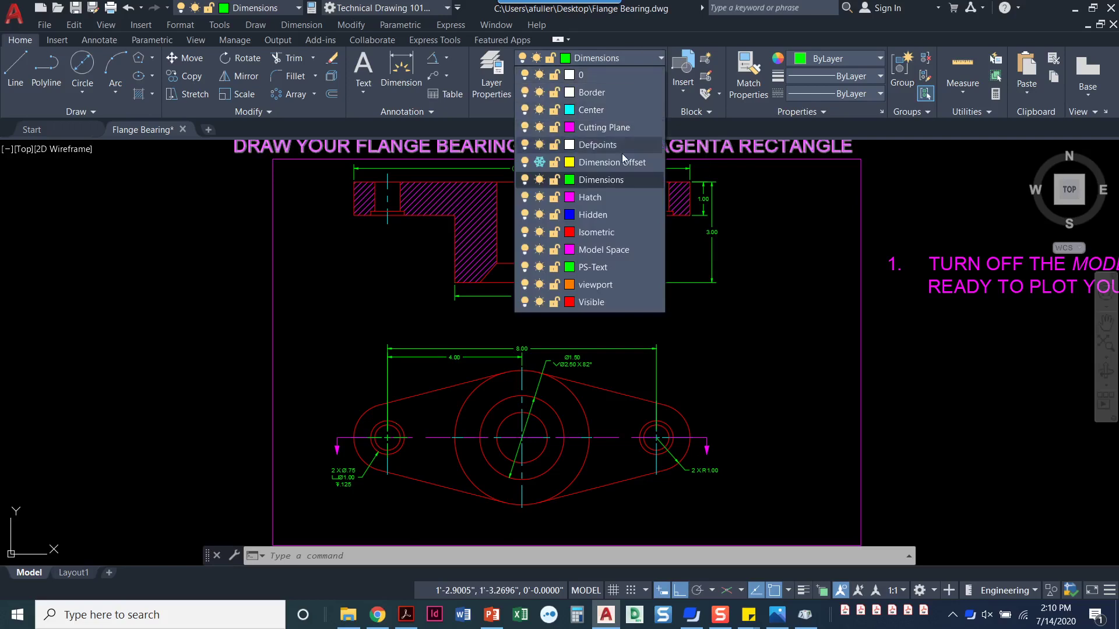
left_click(609, 234)
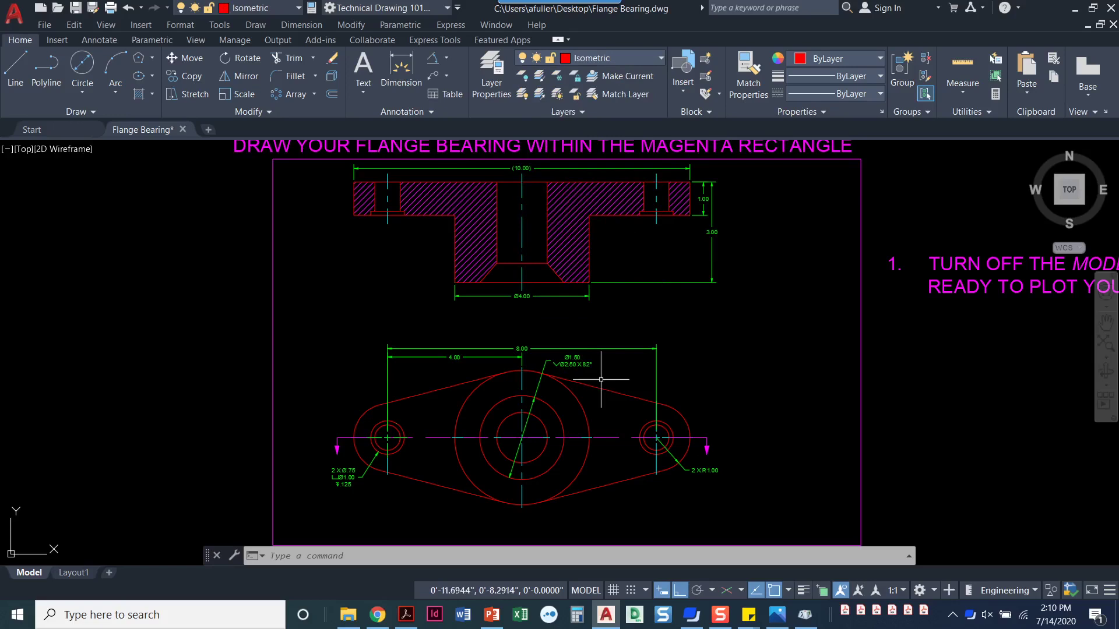
mouse_move(588, 372)
middle_mouse_down()
mouse_move(384, 341)
mouse_move(239, 339)
middle_mouse_up()
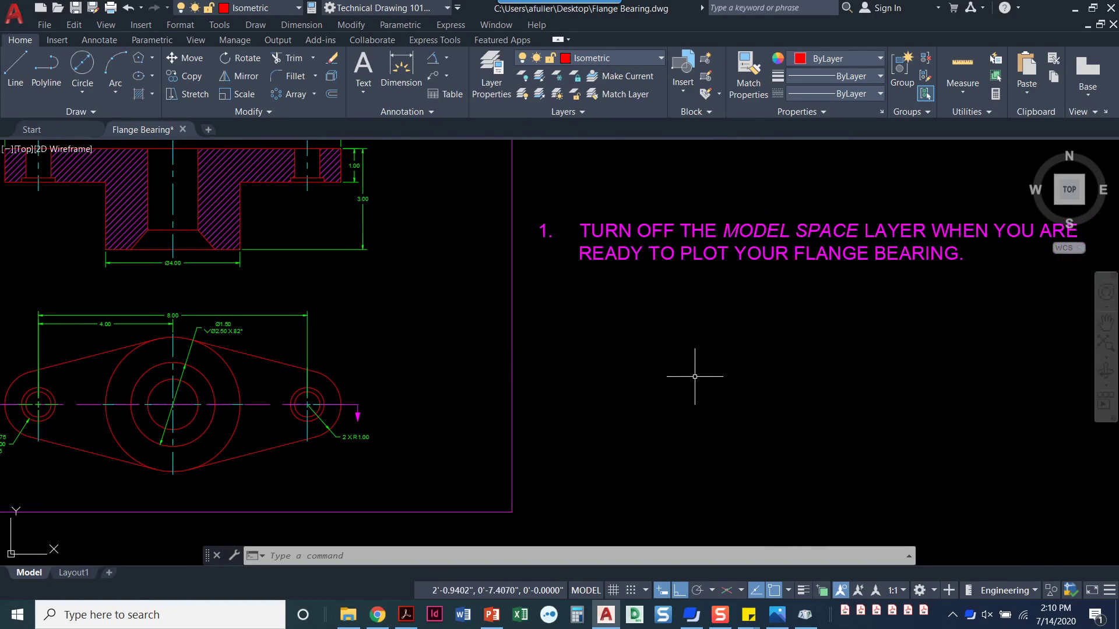
mouse_move(690, 378)
middle_mouse_down()
mouse_move(410, 270)
mouse_move(355, 221)
middle_mouse_up()
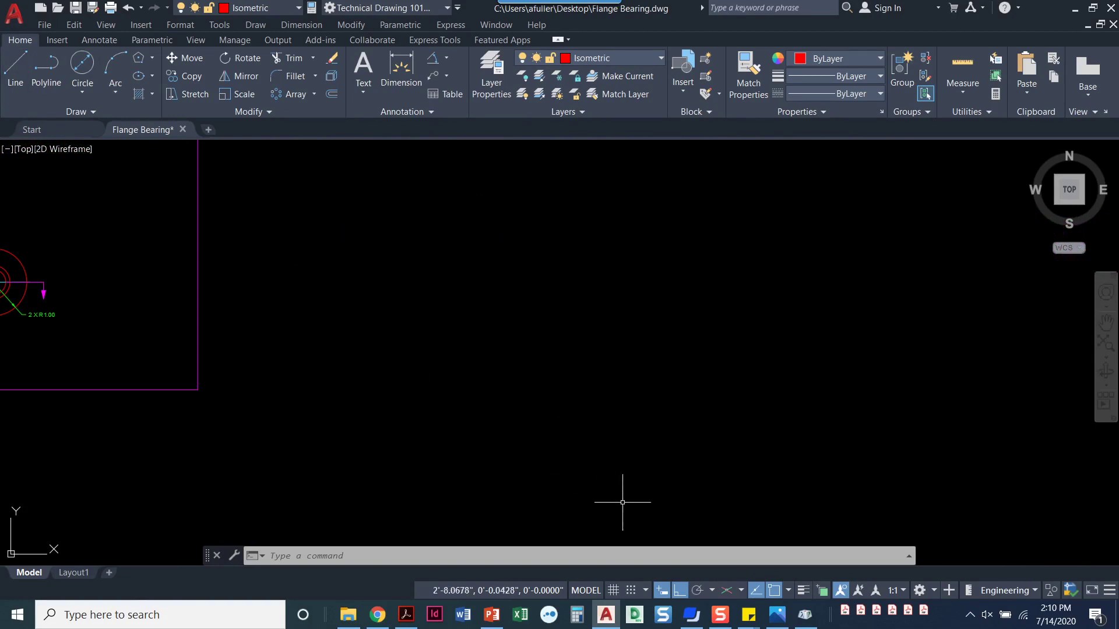
left_click(726, 592)
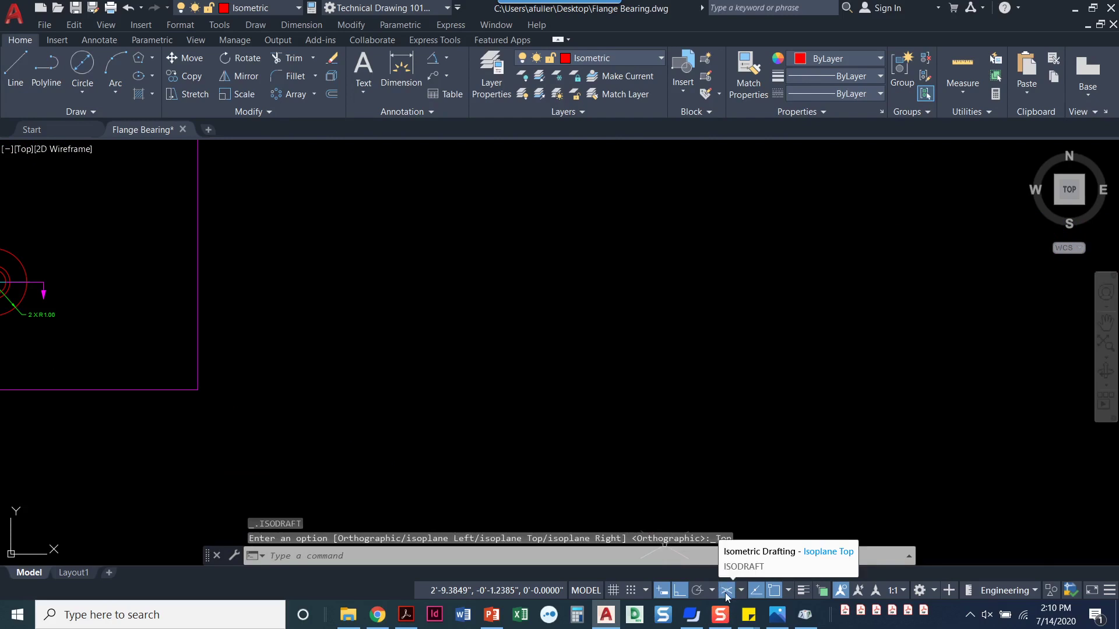
left_click(740, 592)
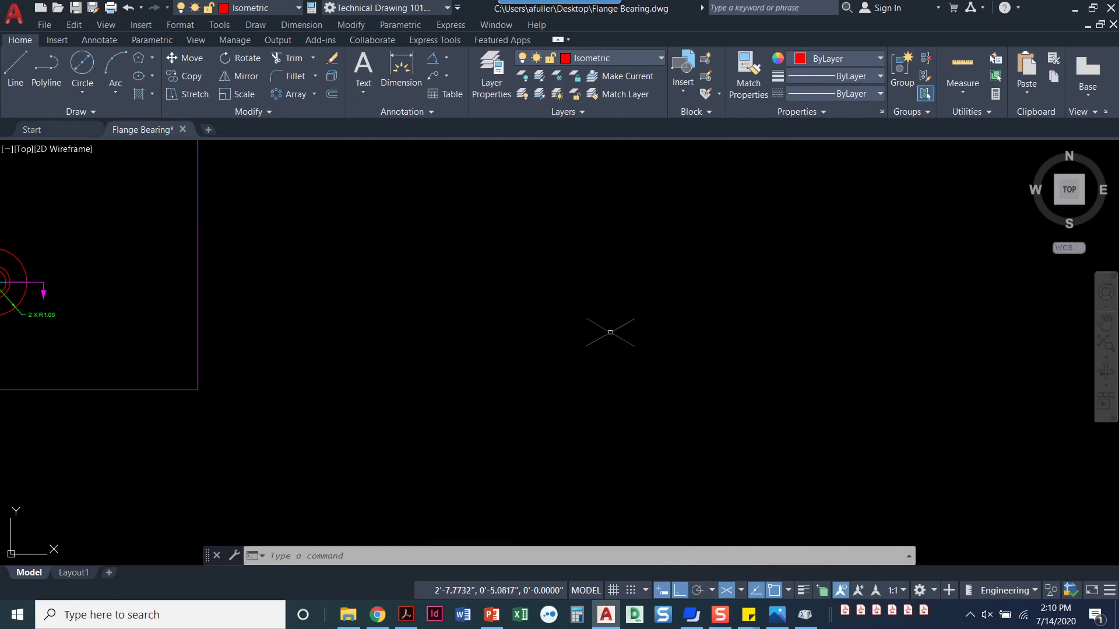
Step: Cycle through the isometric drafting planes and settle on Isoplane Left
key("F5")
key("F5")
key("F5")
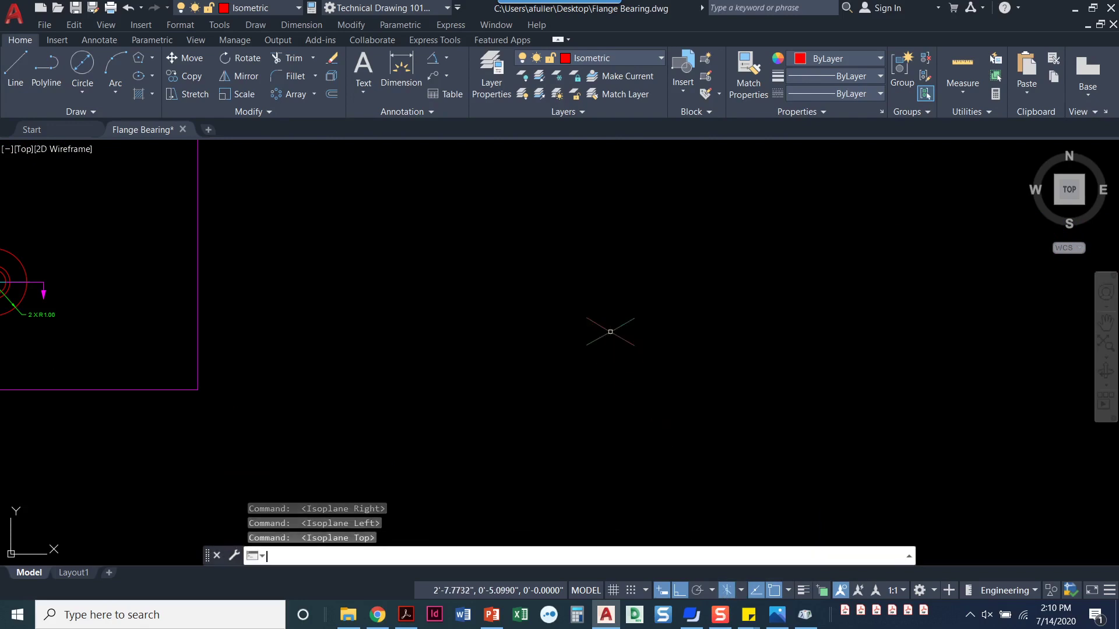
key("F5")
key("F5")
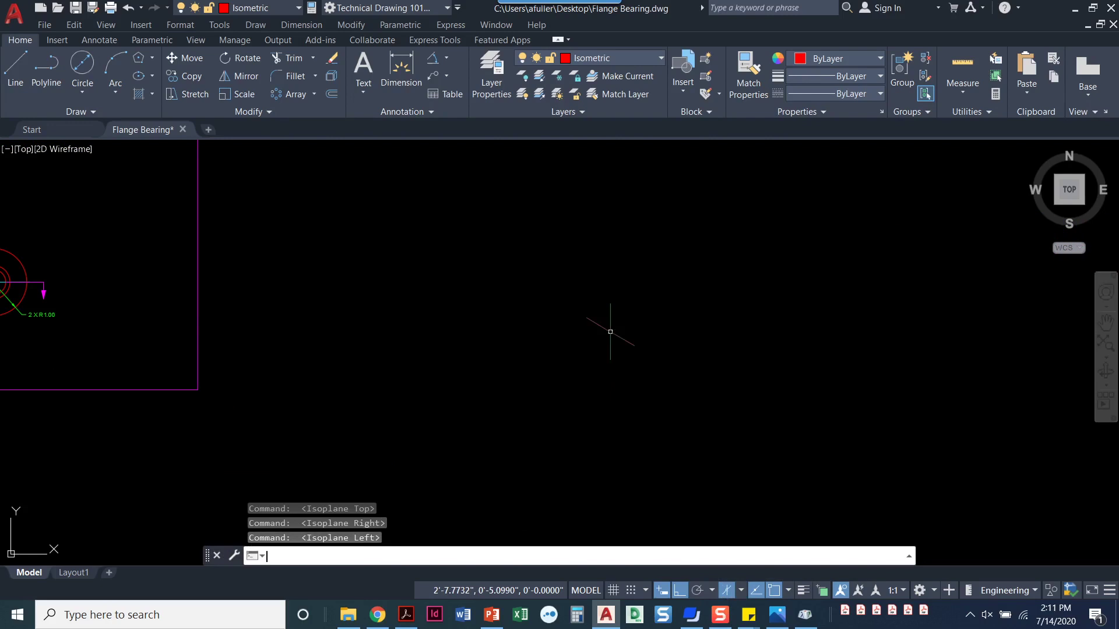
Step: Draw an 8-inch centre line sloping down at 330° in the empty area beside the magenta rectangle
left_click(17, 74)
left_click(463, 270)
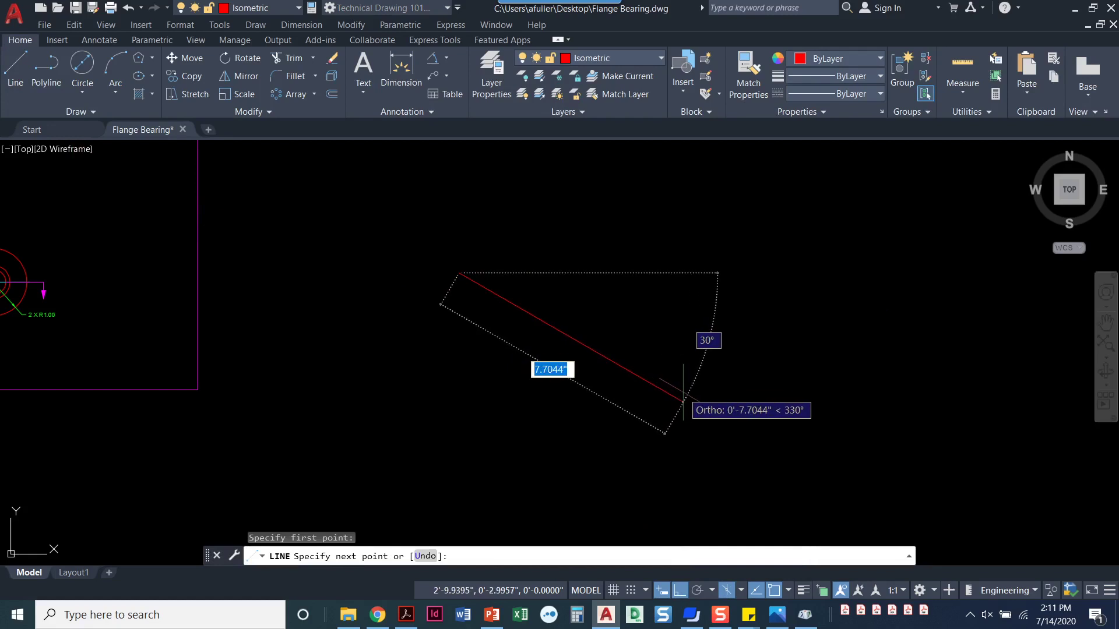
type("8")
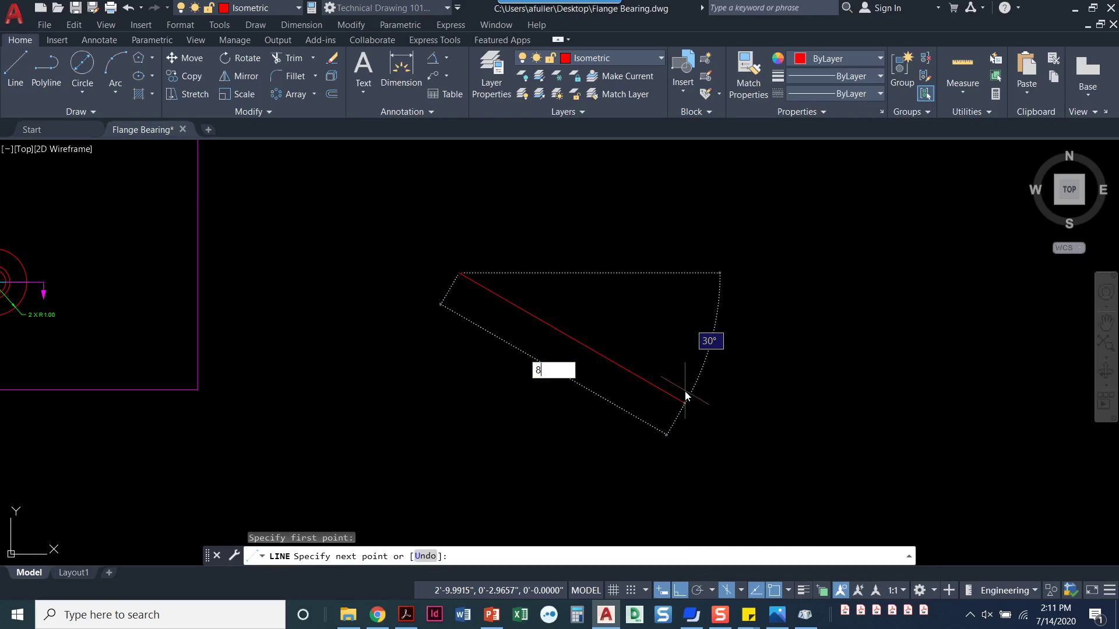
key("Return")
key("Return")
Step: Draw an isocircle of radius 2 centred on the line's midpoint, in Isoplane Top
scroll(698, 370, "up", 2)
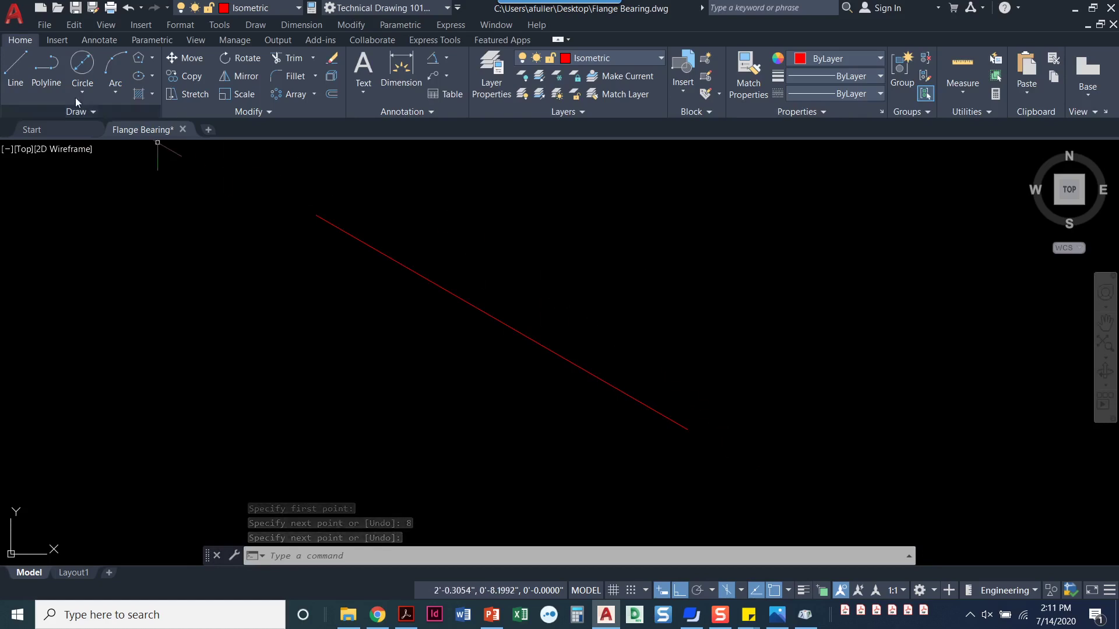
left_click(153, 76)
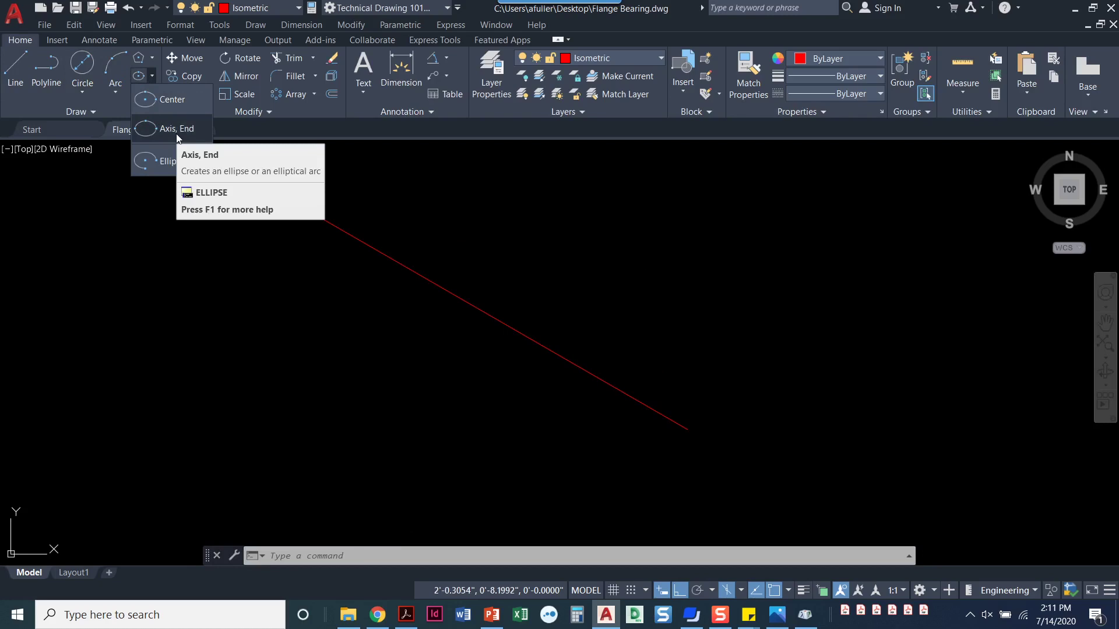
left_click(176, 129)
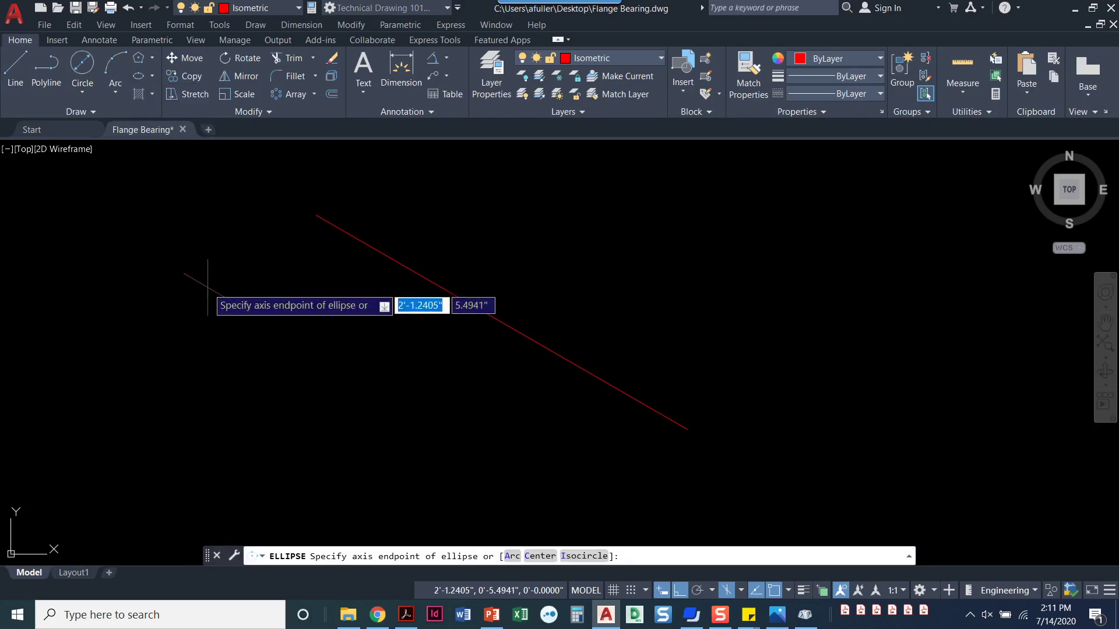
type("i")
key("Return")
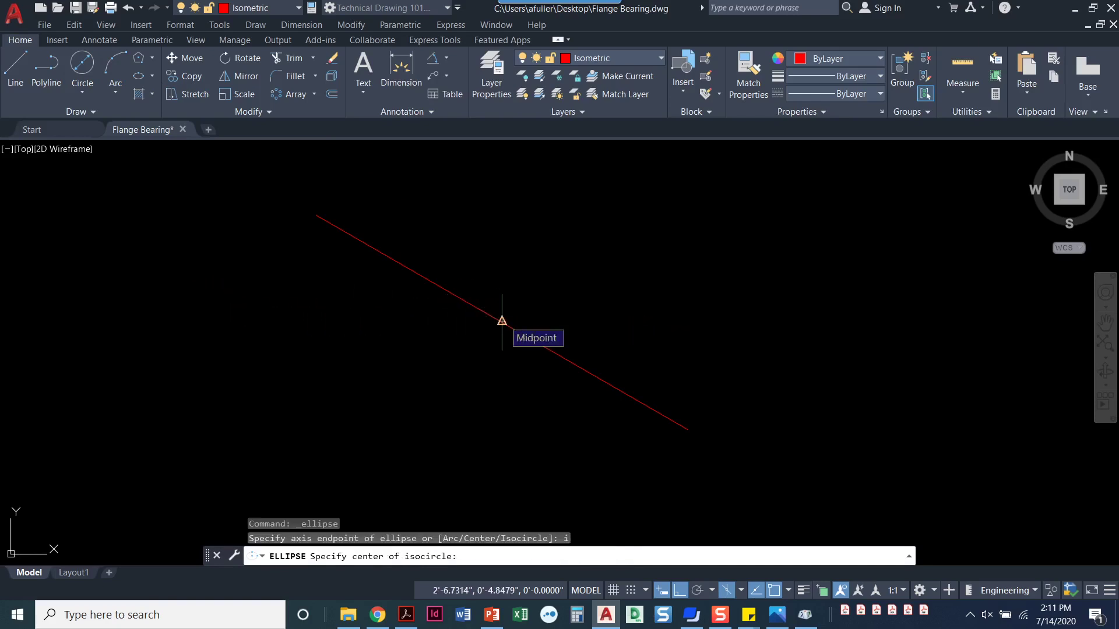
left_click(503, 321)
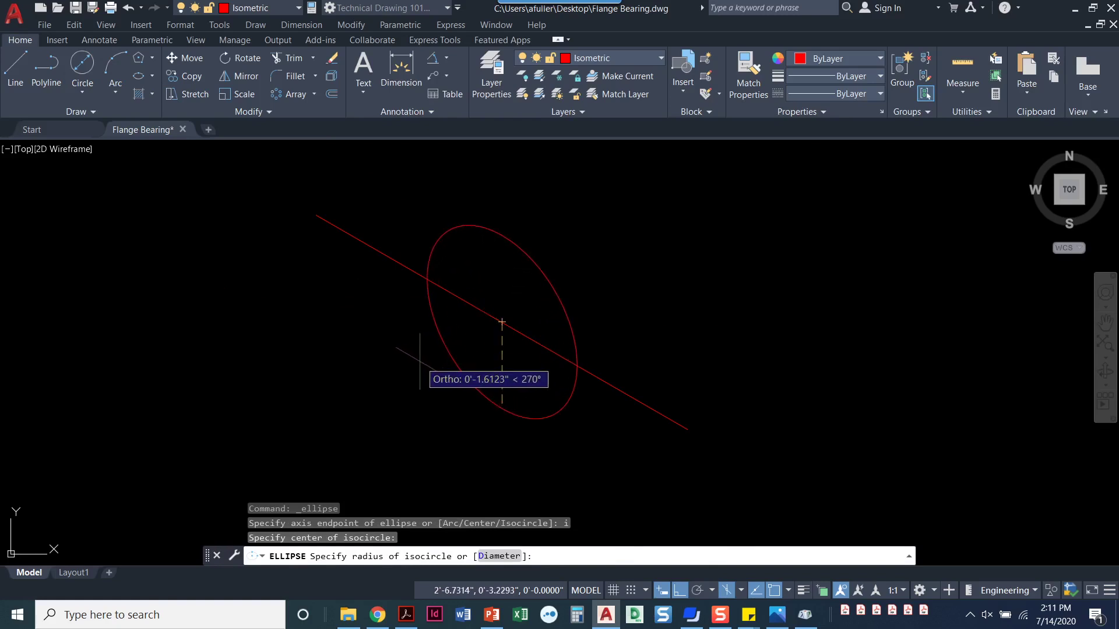
key("F5")
key("F5")
key("F5")
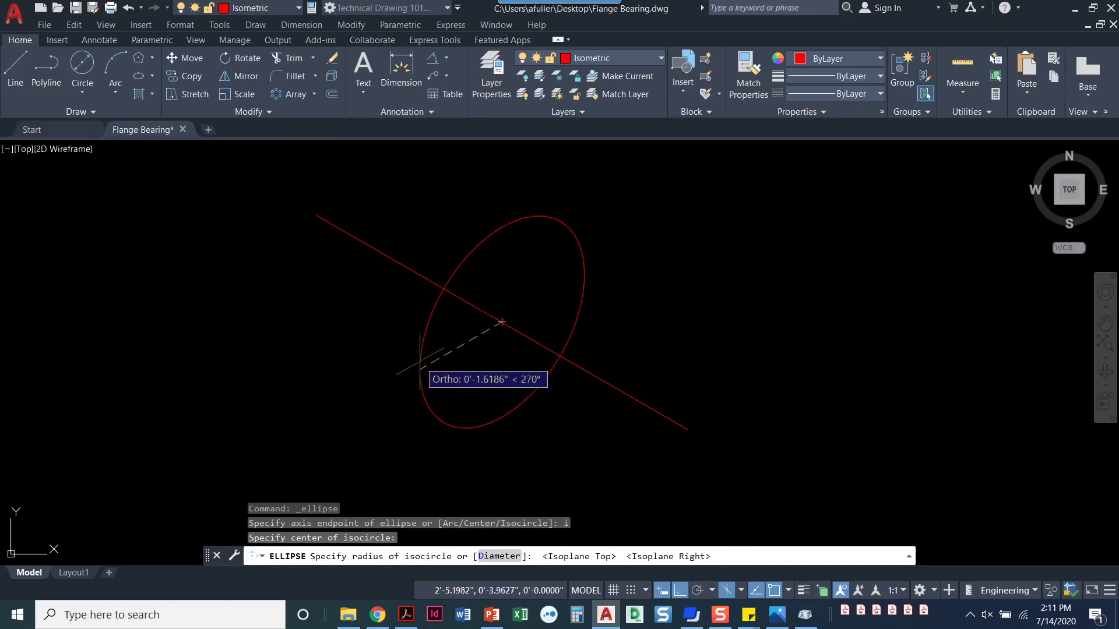
key("F5")
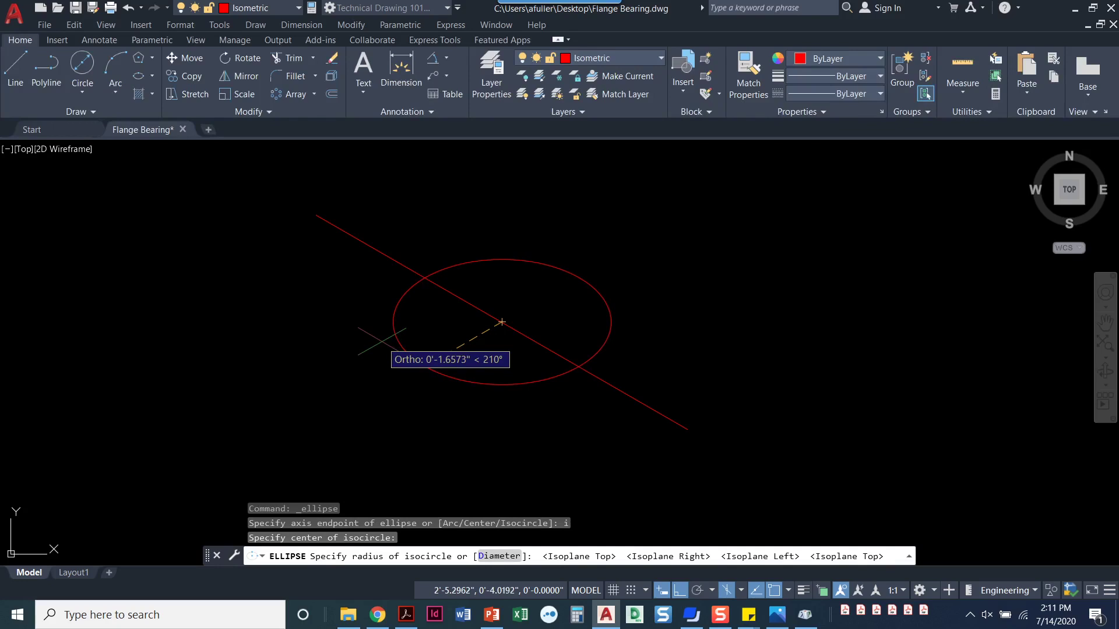
type("2")
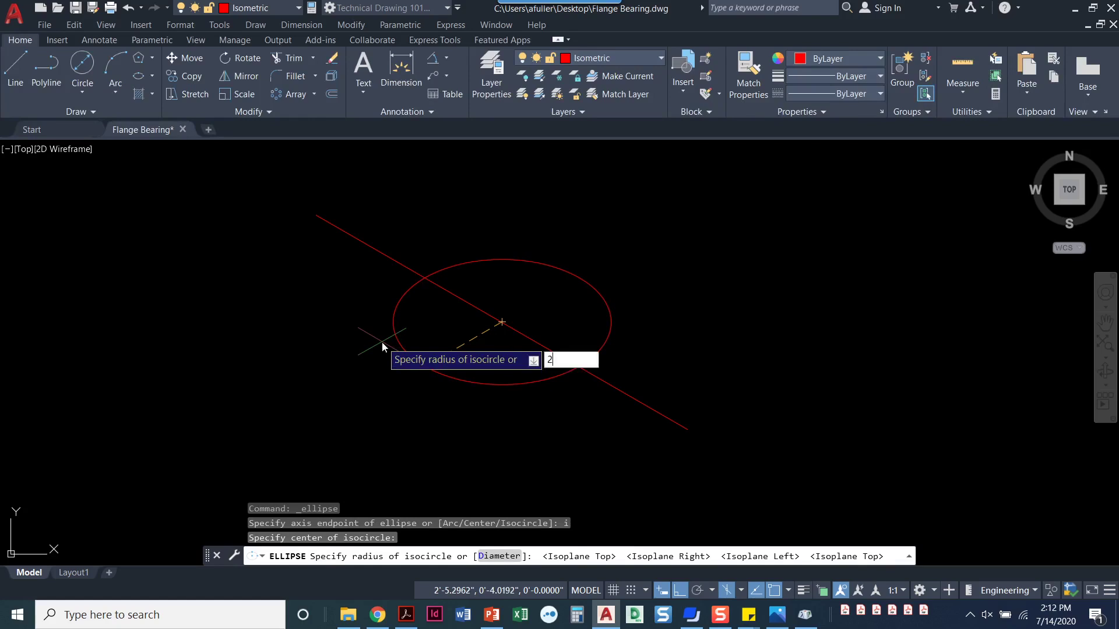
key("Return")
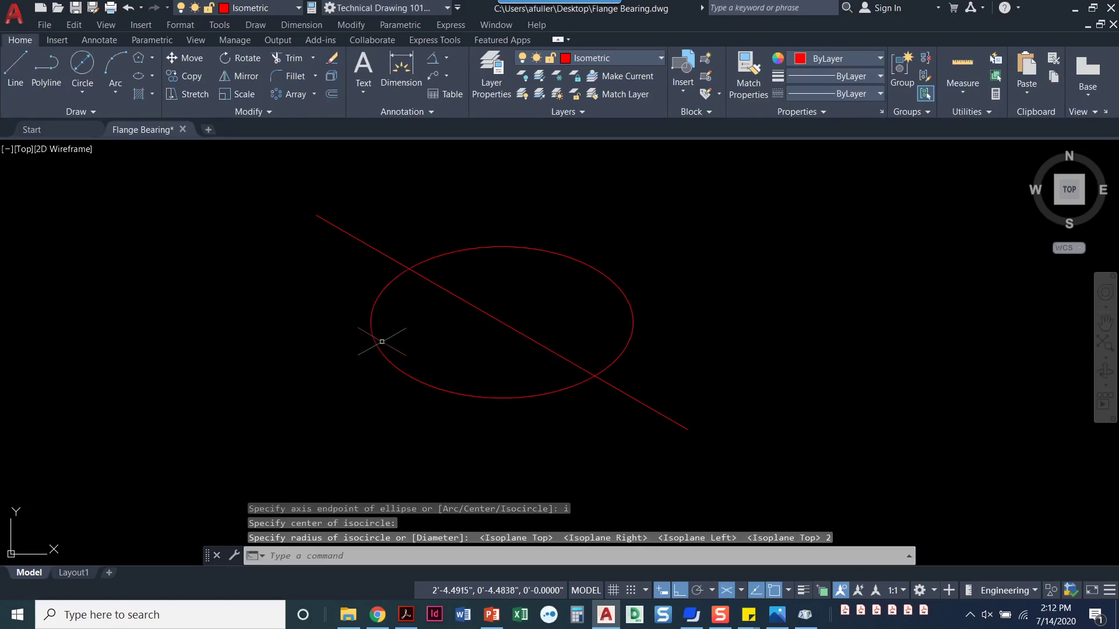
Step: Draw an isocircle of radius 1 centred on the lower endpoint of the line
left_click(140, 78)
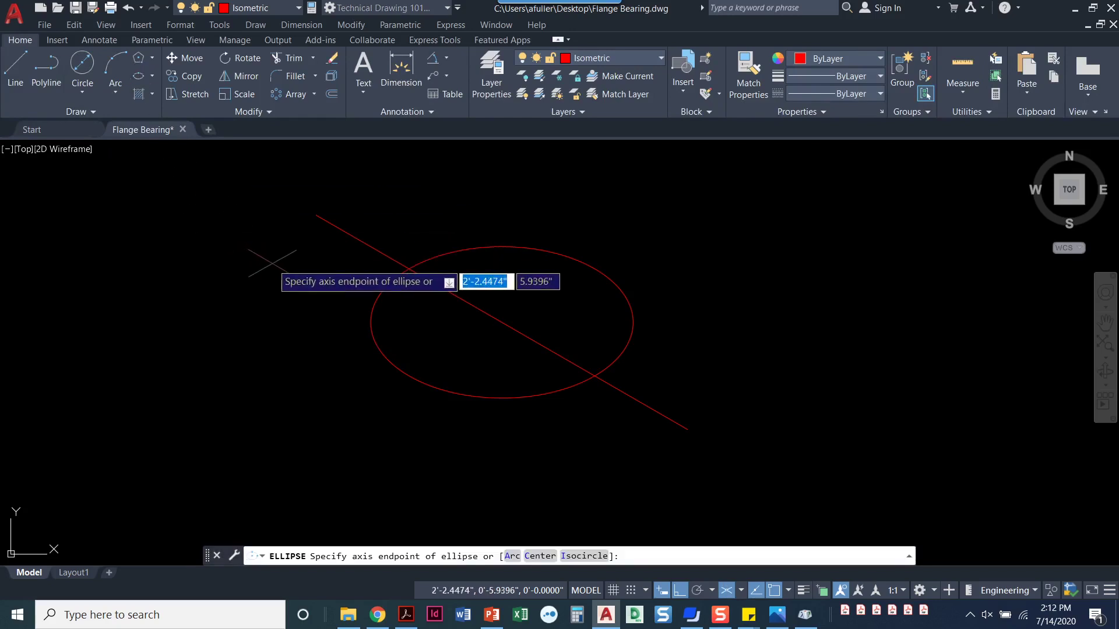
type("i")
key("Return")
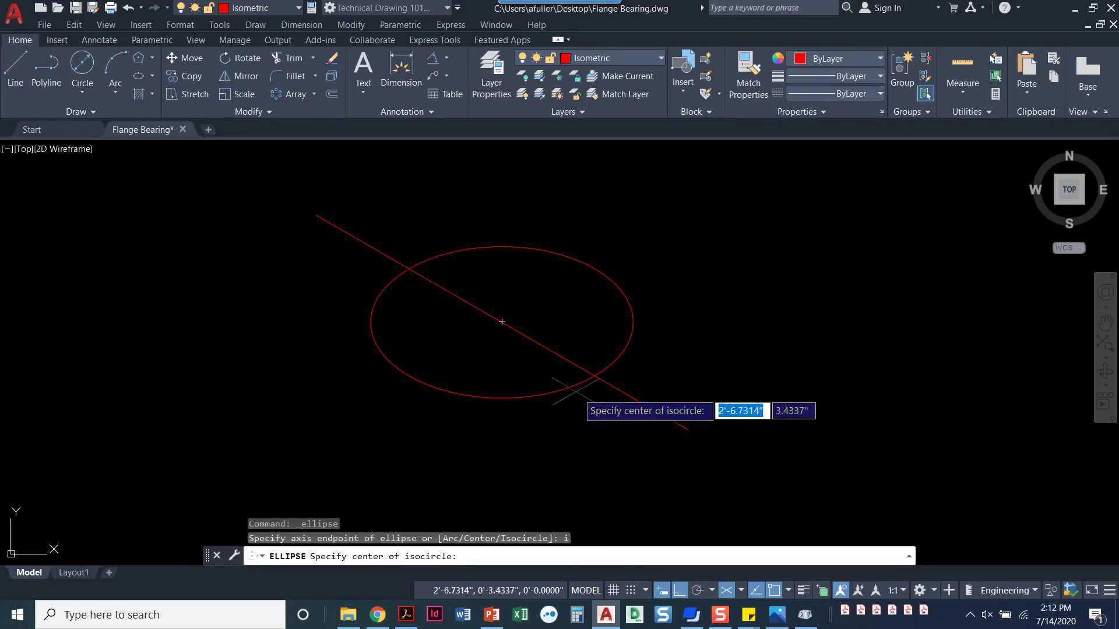
left_click(687, 429)
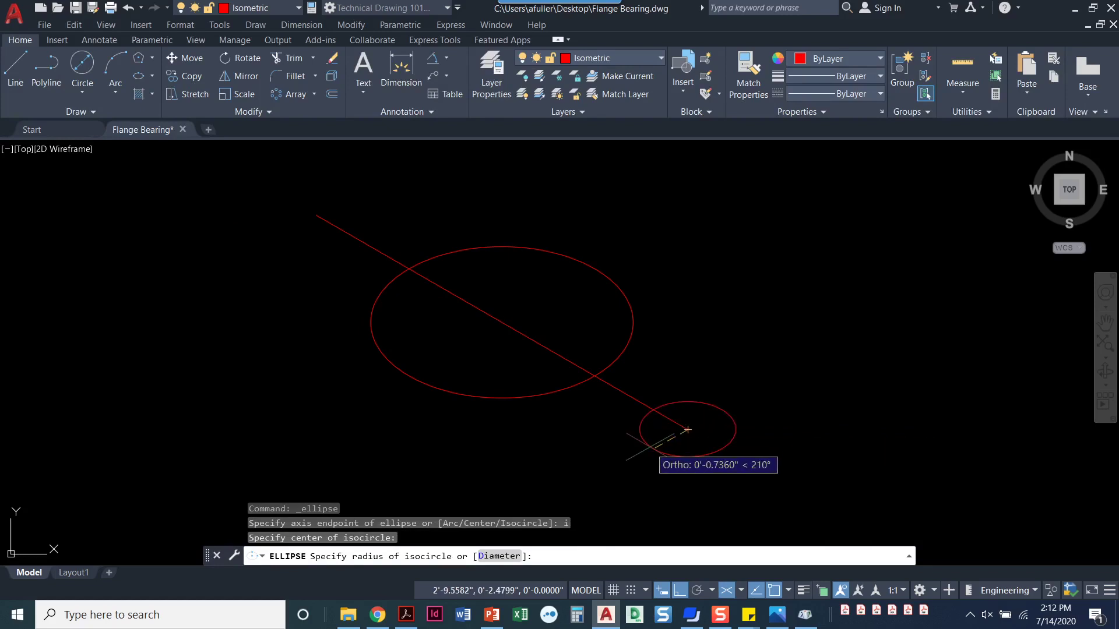
type("1")
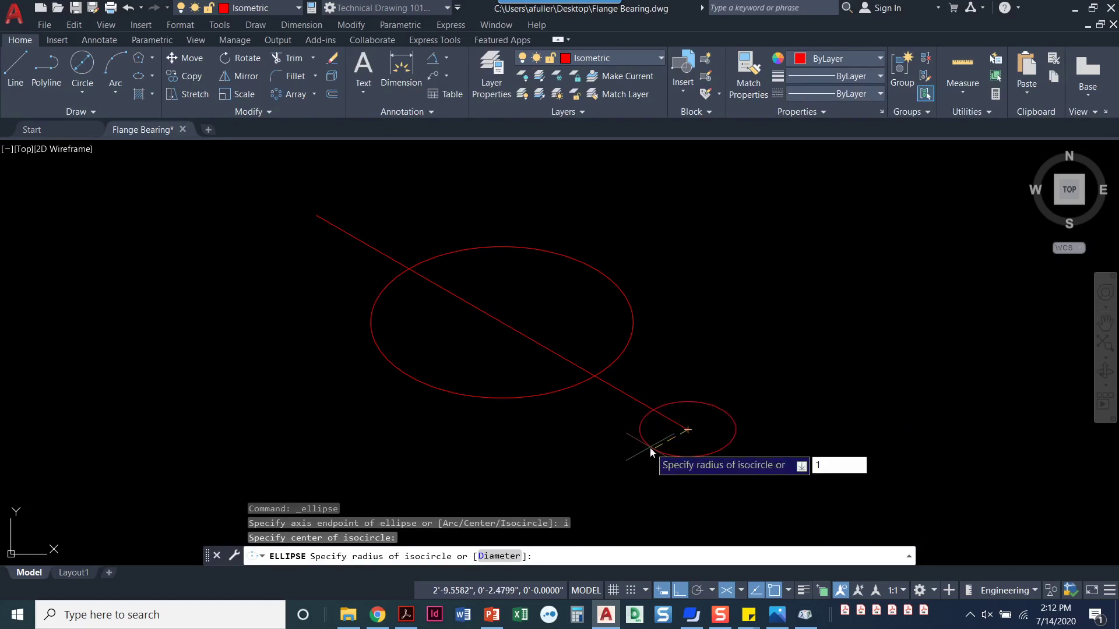
key("Return")
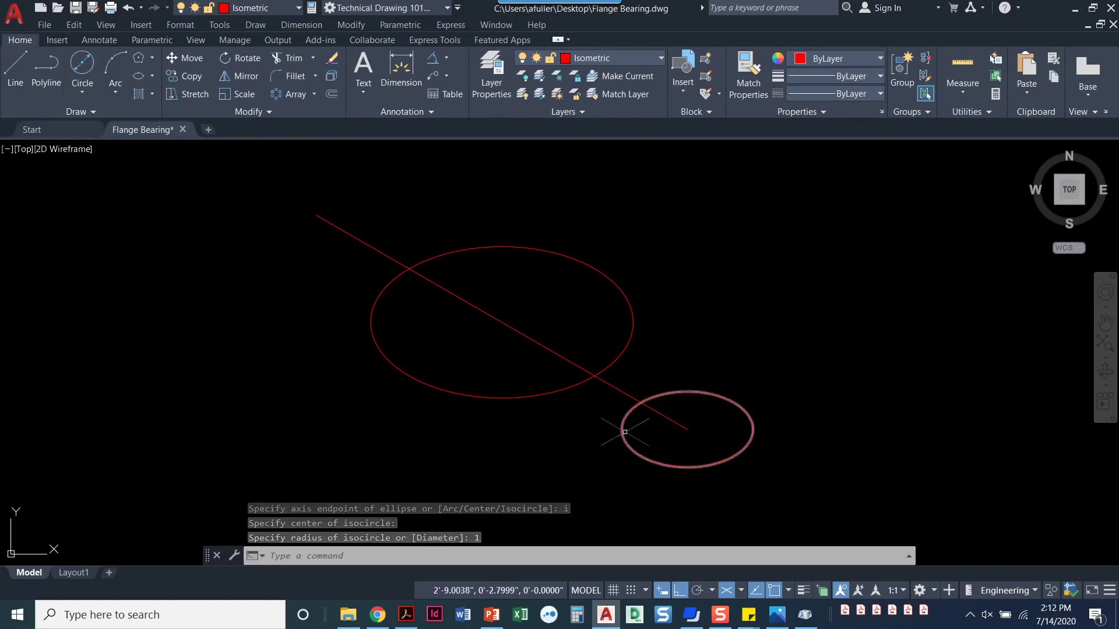
Step: Copy the small isocircle from the line's lower endpoint to its upper endpoint
left_click(188, 76)
left_click(771, 426)
left_click(729, 412)
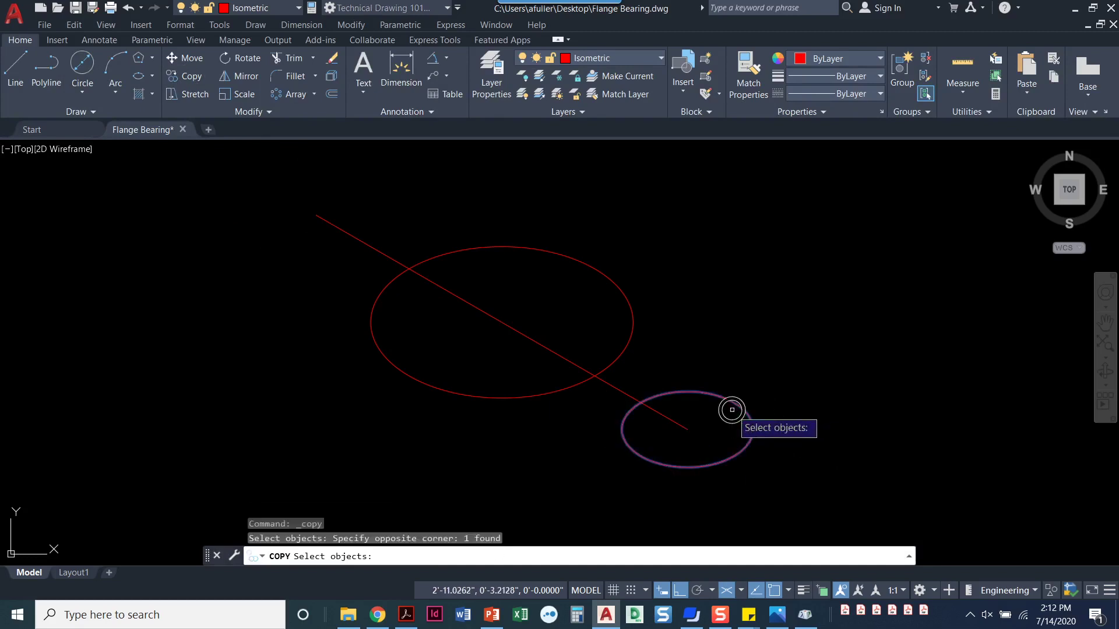
key("Return")
left_click(688, 430)
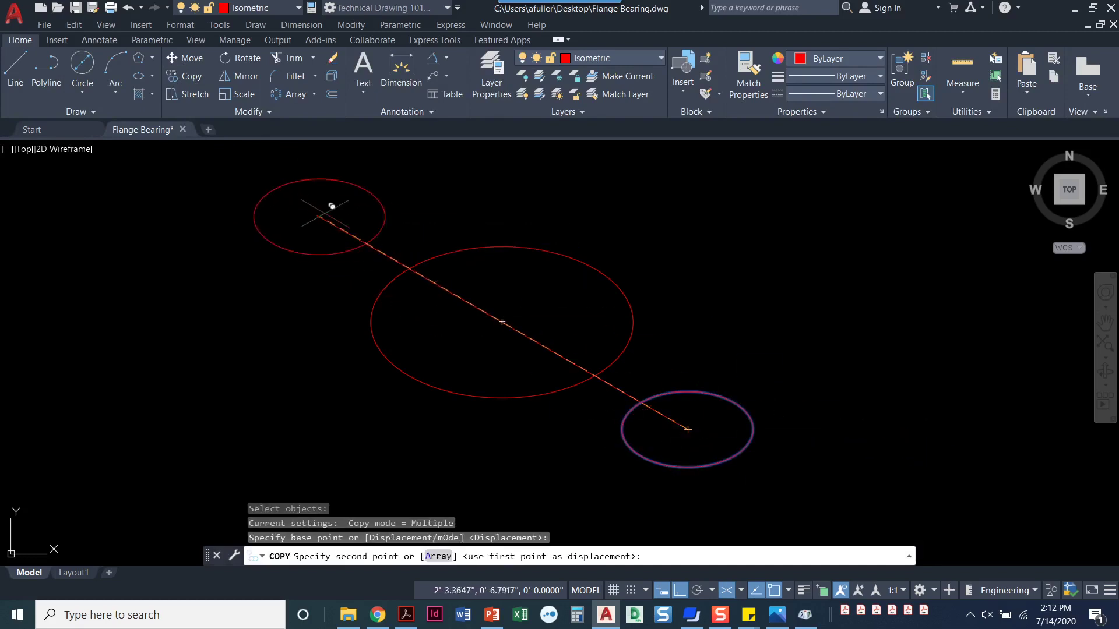
left_click(316, 216)
key("Return")
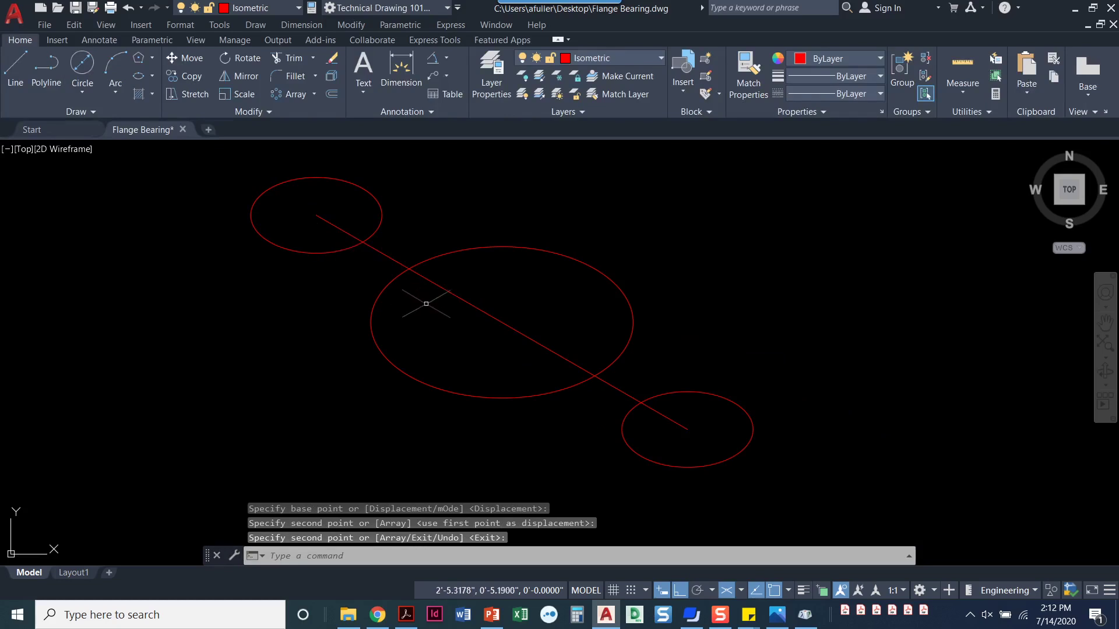
Step: Turn off Ortho mode and enable the Nearest object snap
mouse_move(426, 304)
middle_mouse_down()
mouse_move(402, 315)
mouse_move(322, 305)
middle_mouse_up()
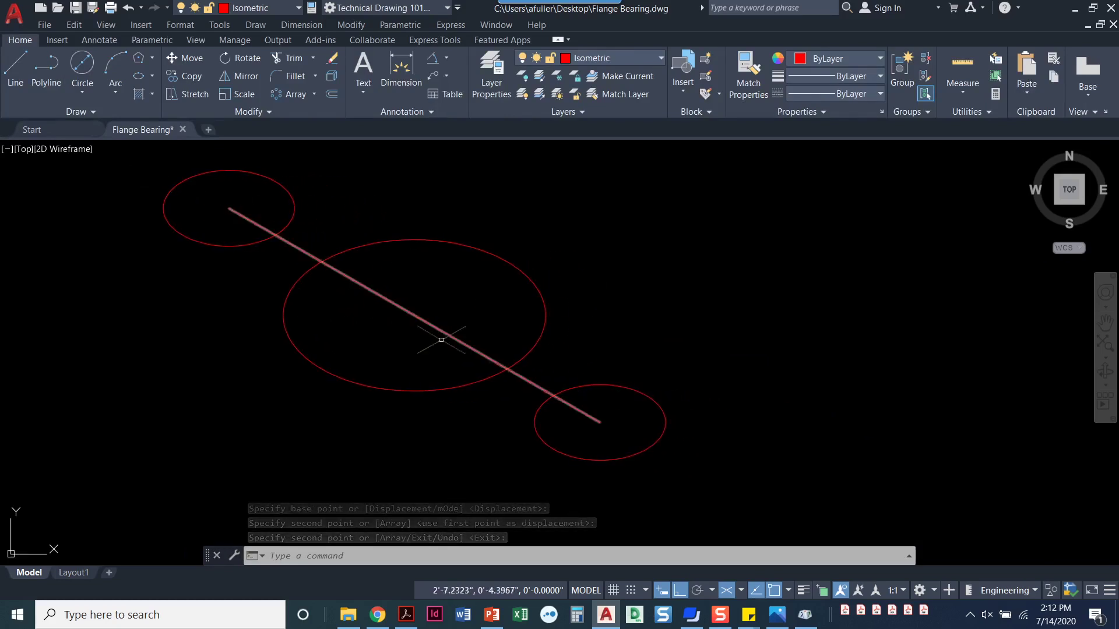
scroll(587, 431, "up", 3)
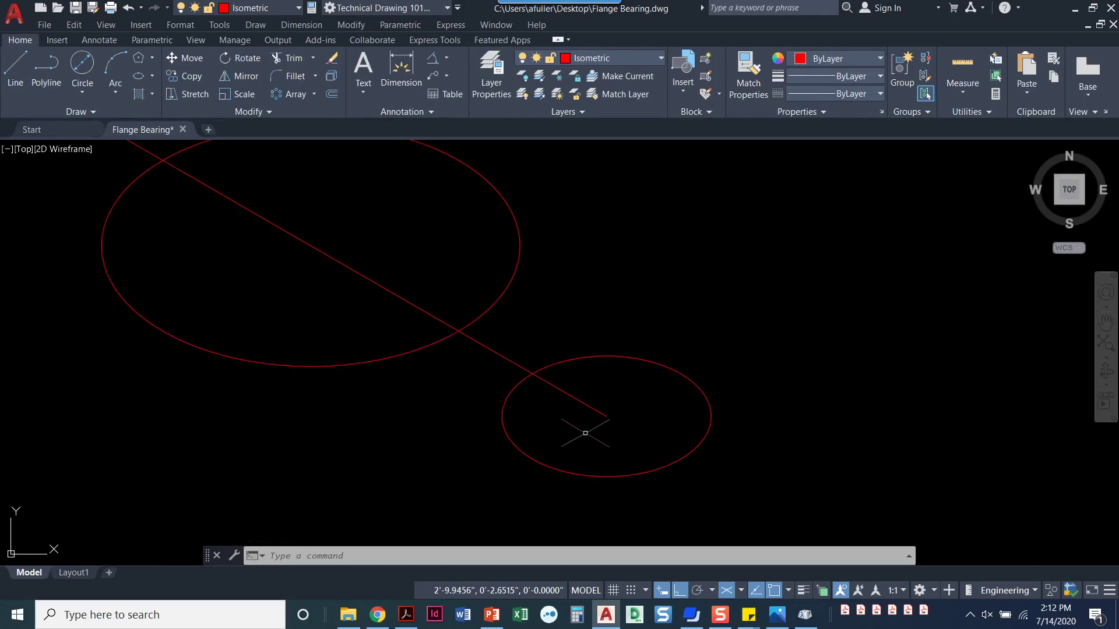
middle_click_drag(587, 432, 645, 429)
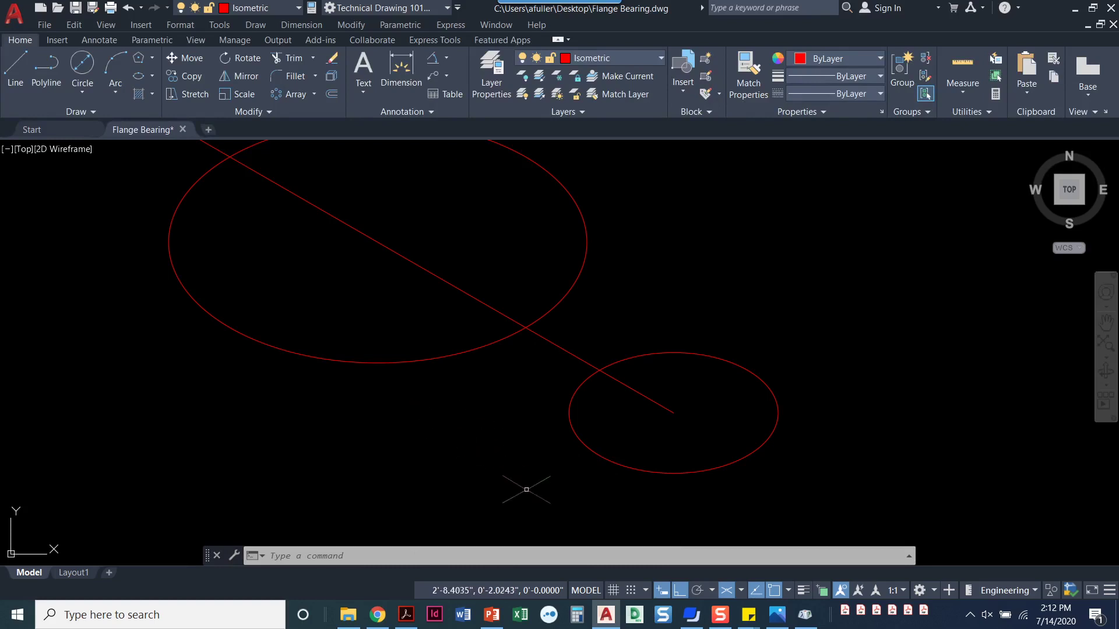
left_click(679, 590)
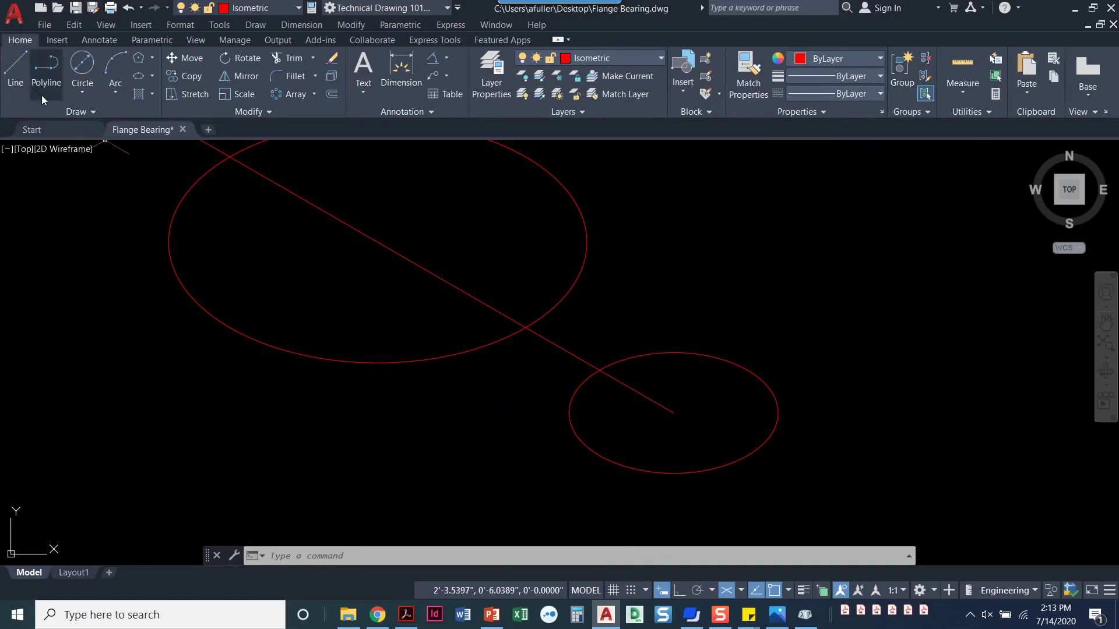
left_click(788, 593)
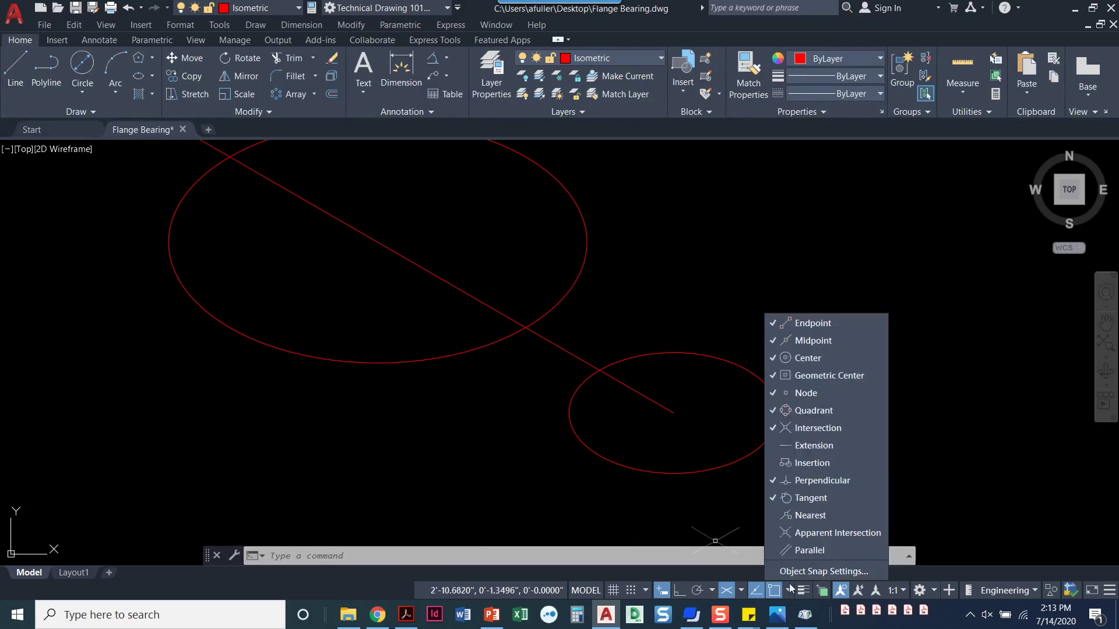
left_click(810, 517)
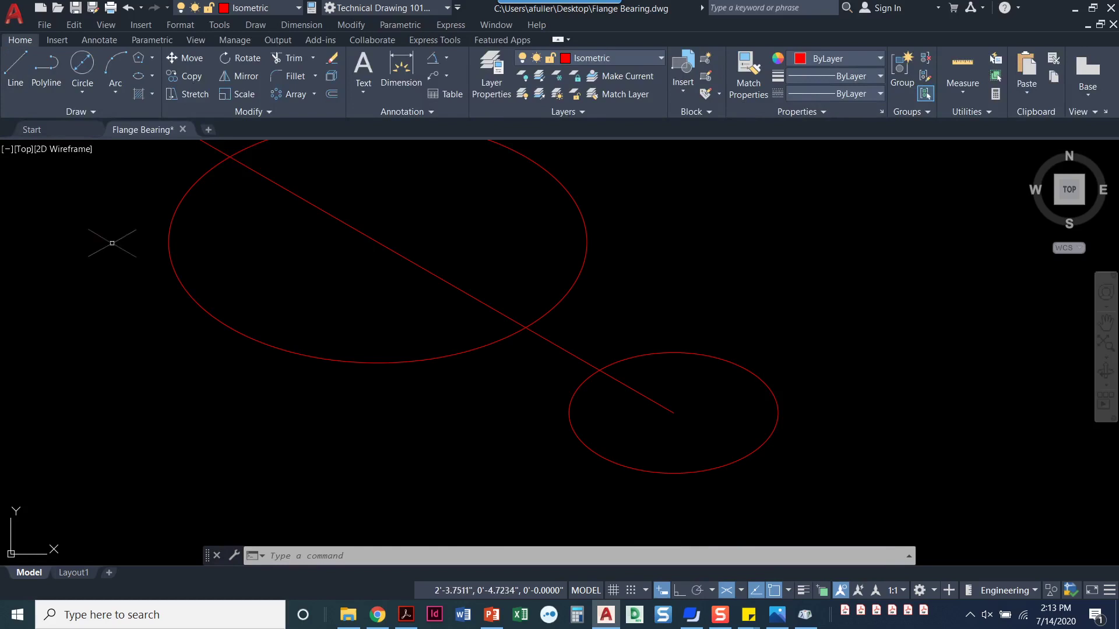
Step: Draw a line from a nearest point on the large isocircle's lower-left edge to a tangent point on the lower small isocircle
left_click(19, 67)
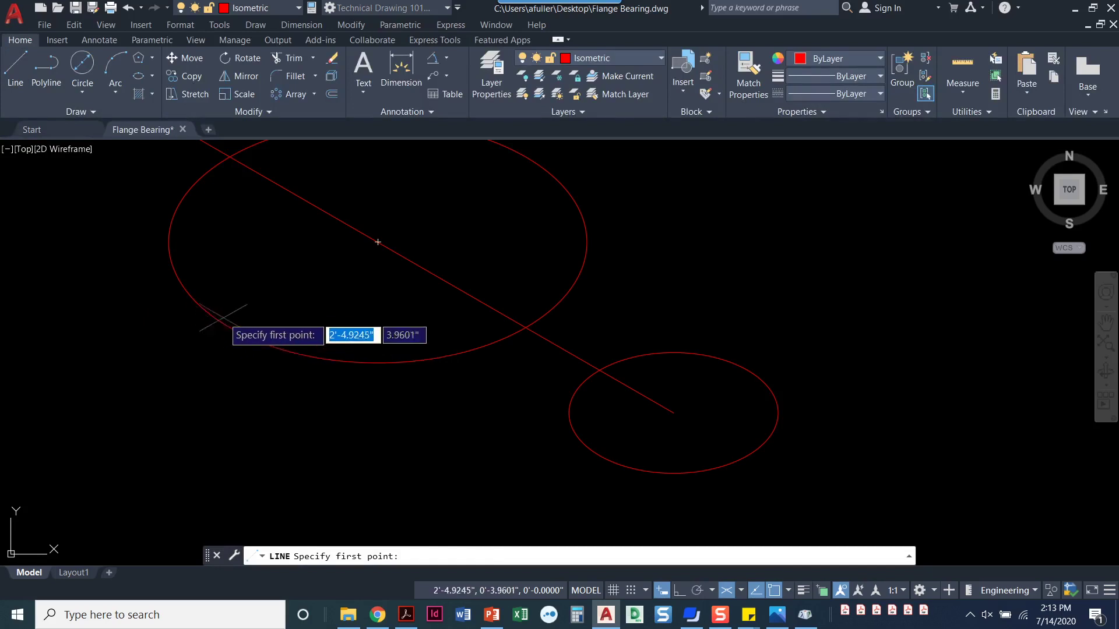
left_click(245, 335)
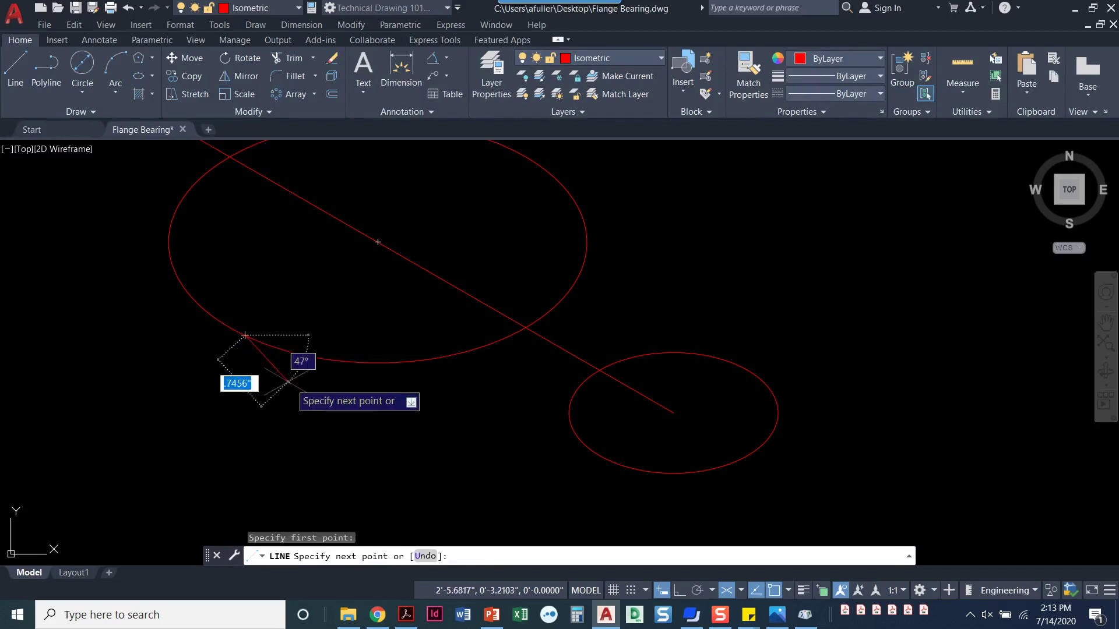
scroll(616, 461, "up", 4)
scroll(629, 461, "up", 5)
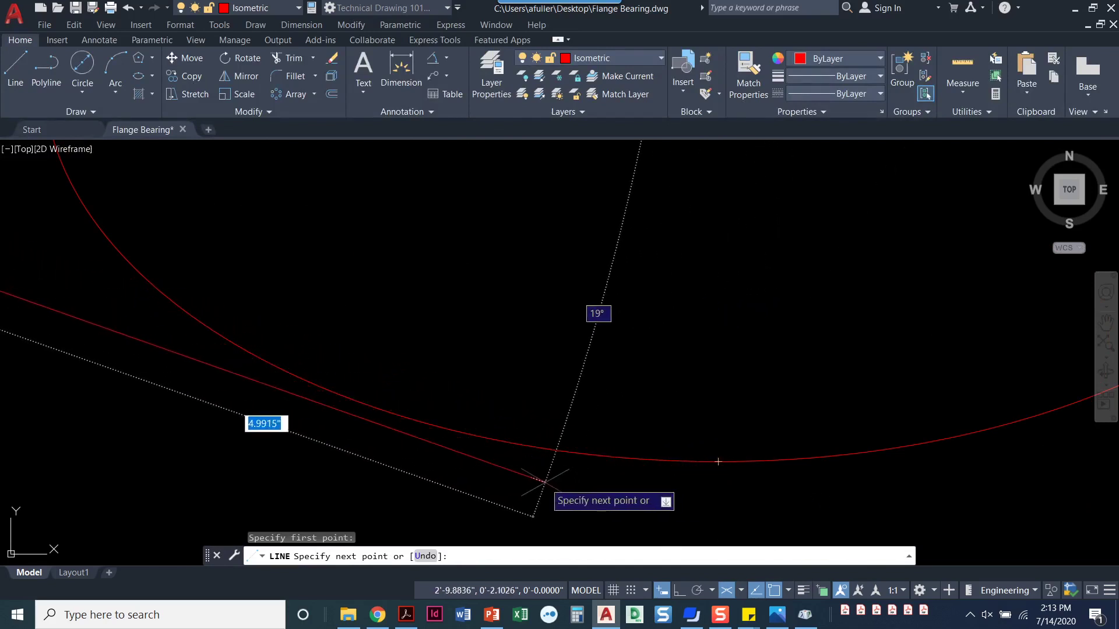
scroll(396, 404, "up", 2)
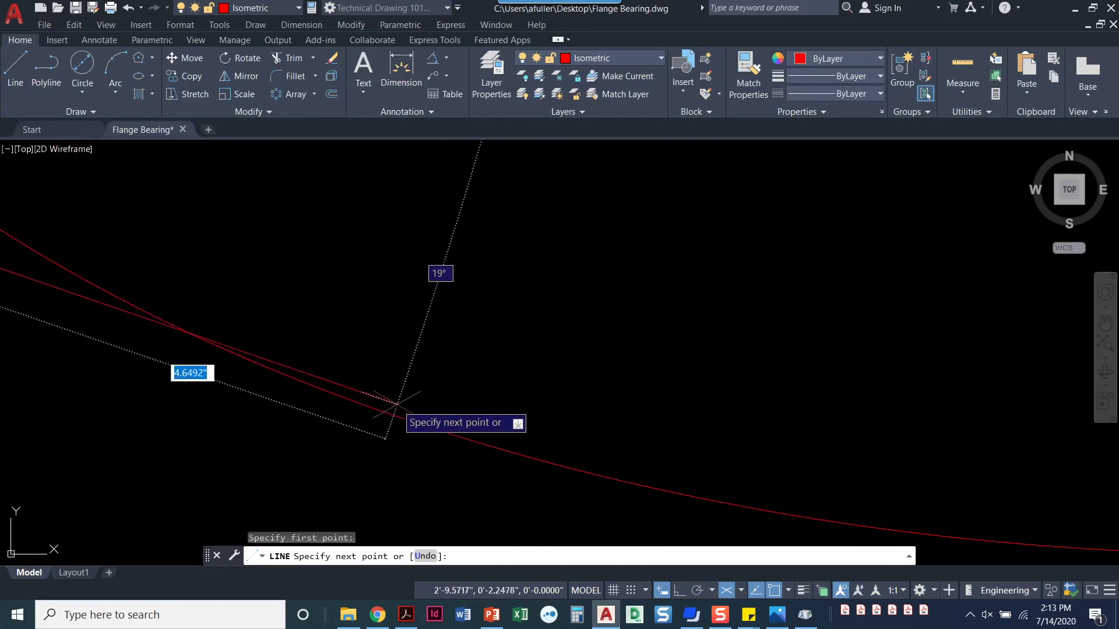
scroll(397, 403, "down", 2)
scroll(589, 395, "up", 1)
scroll(593, 400, "up", 1)
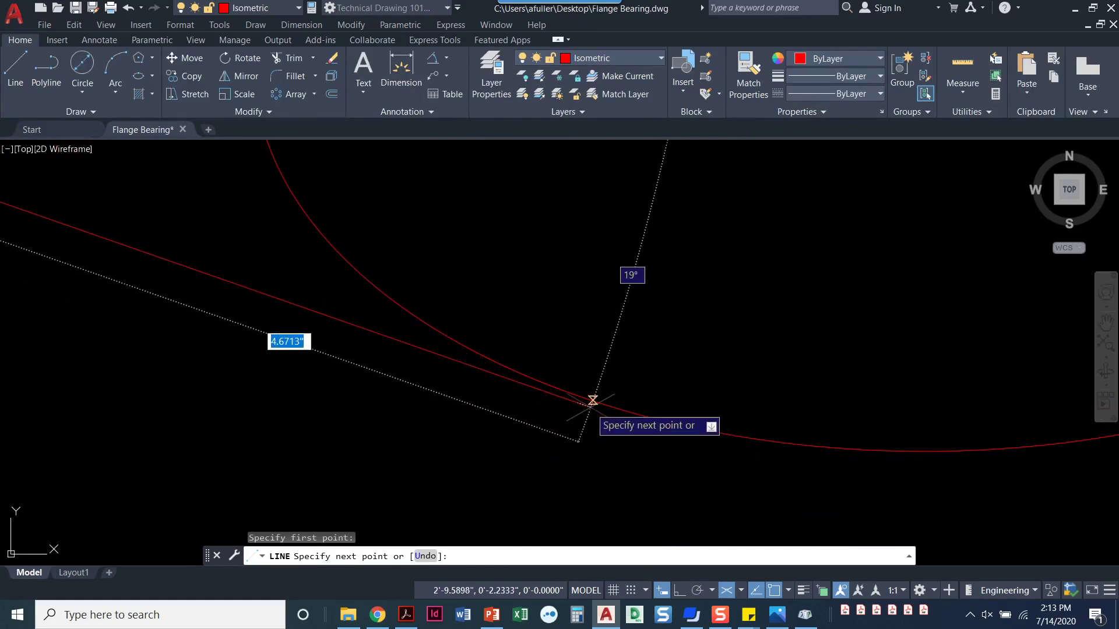
right_click(590, 401, "shift")
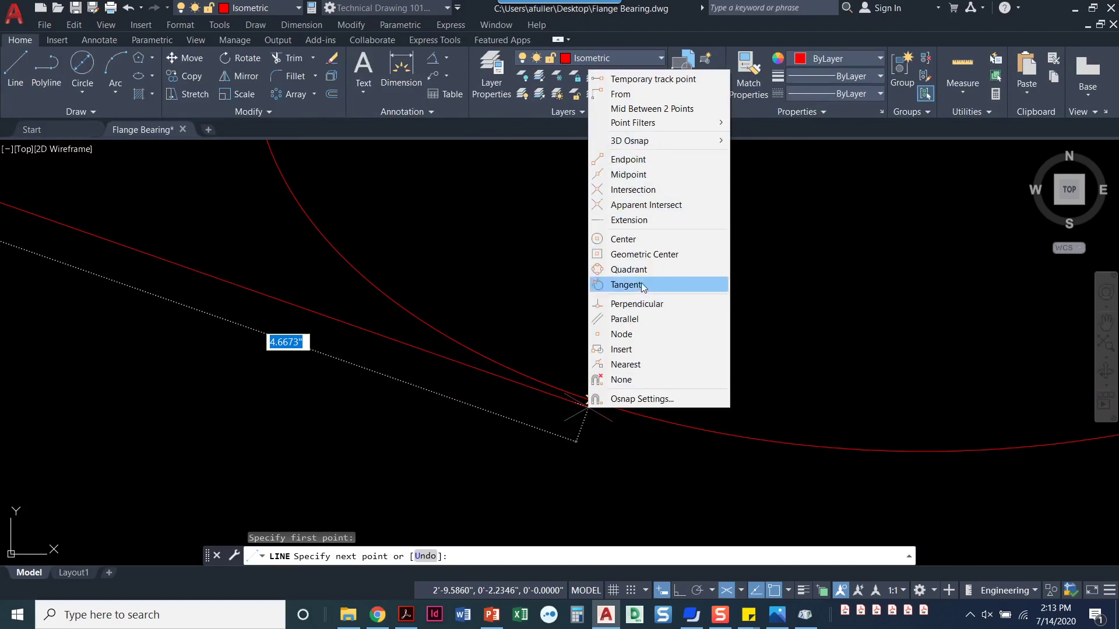
left_click(641, 284)
left_click(580, 396)
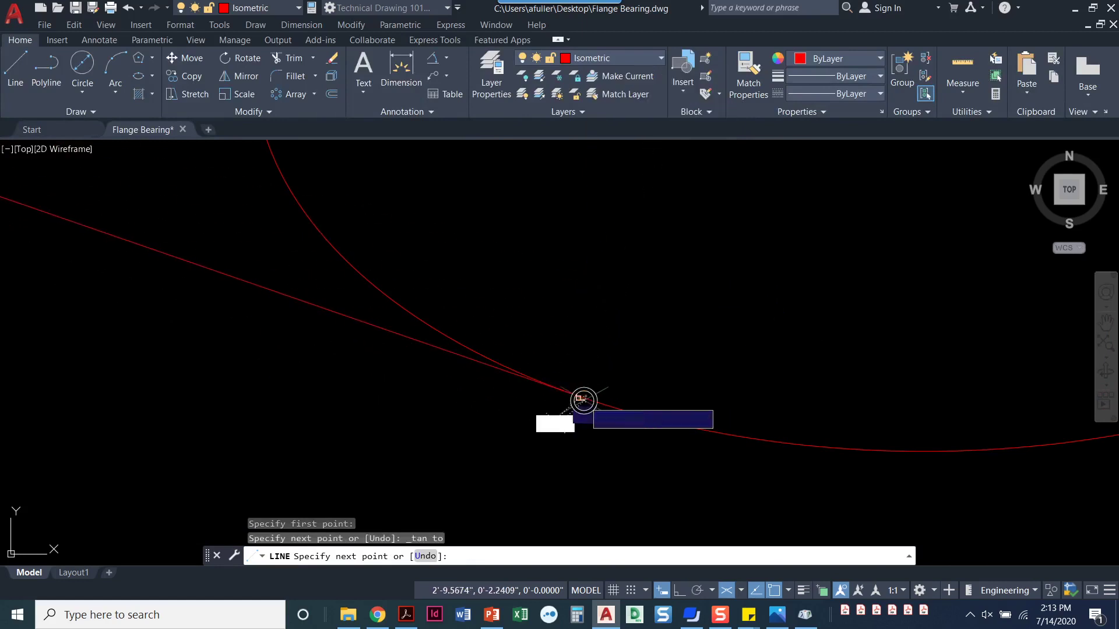
key("Return")
scroll(379, 376, "down", 3)
scroll(380, 376, "down", 3)
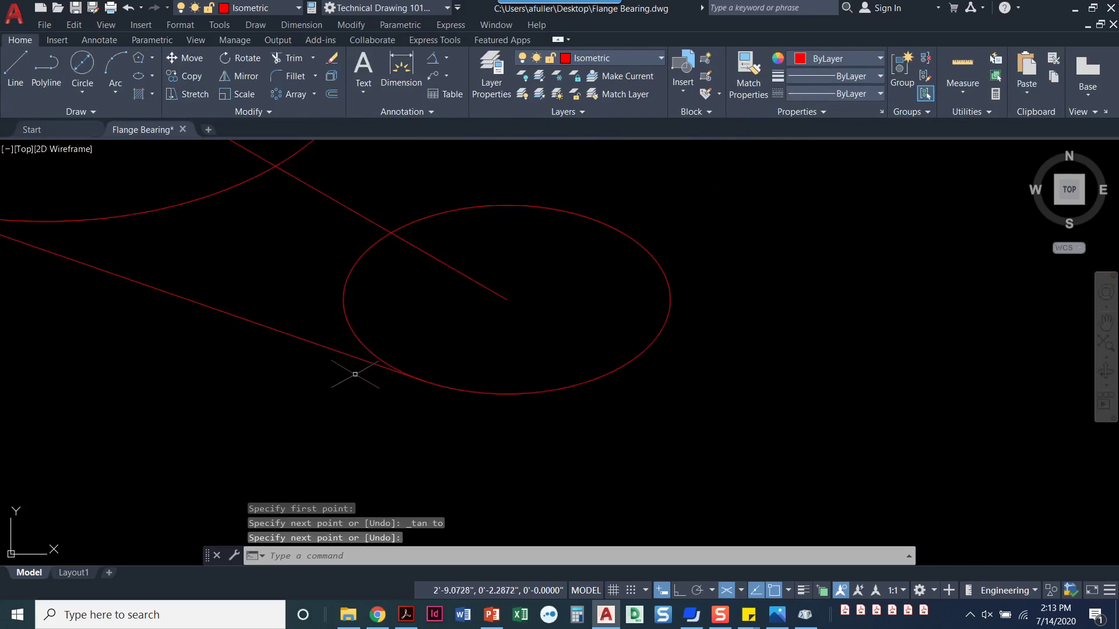
scroll(285, 376, "up", 2)
scroll(262, 358, "down", 2)
scroll(417, 374, "up", 4)
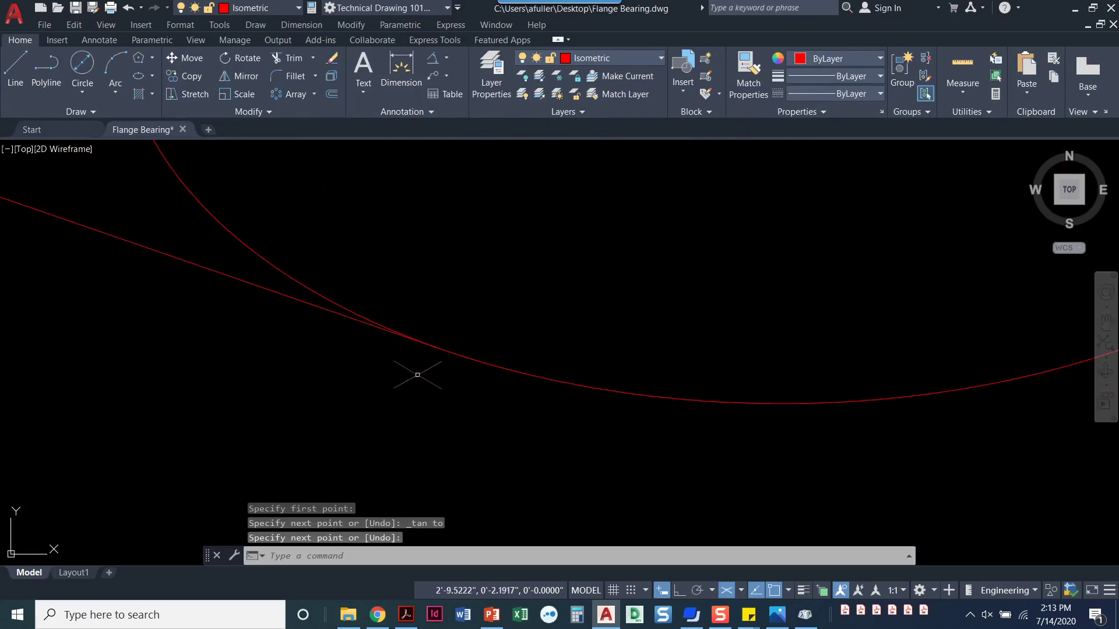
scroll(384, 333, "down", 5)
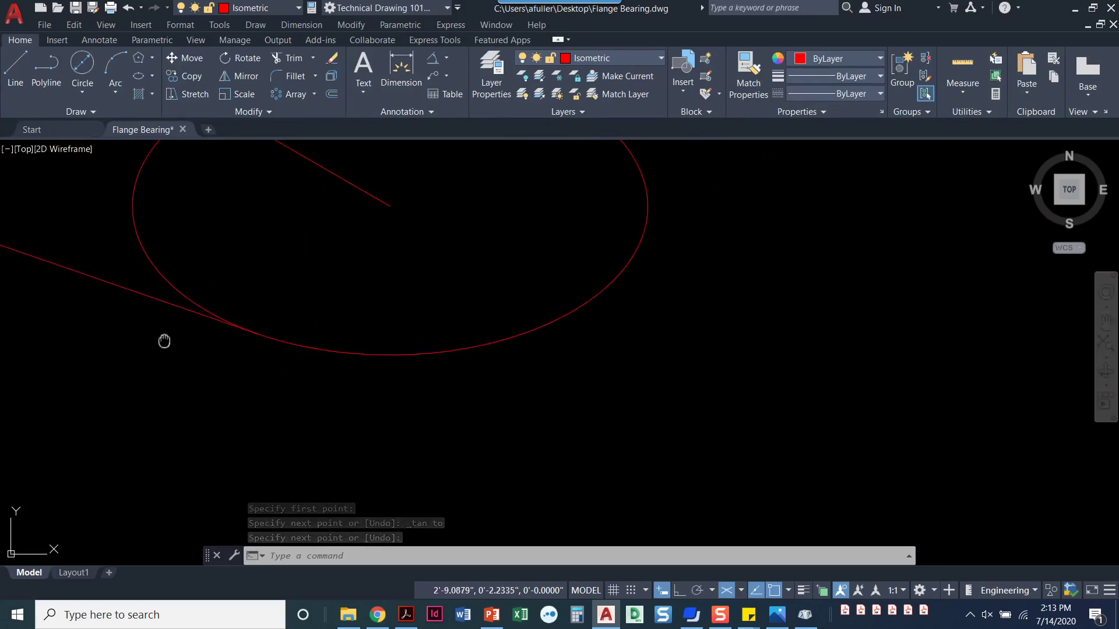
Step: Stretch the new line's upper end along the large isocircle so that the line meets its edge tangentially
middle_click_drag(162, 342, 656, 442)
scroll(255, 349, "up", 5)
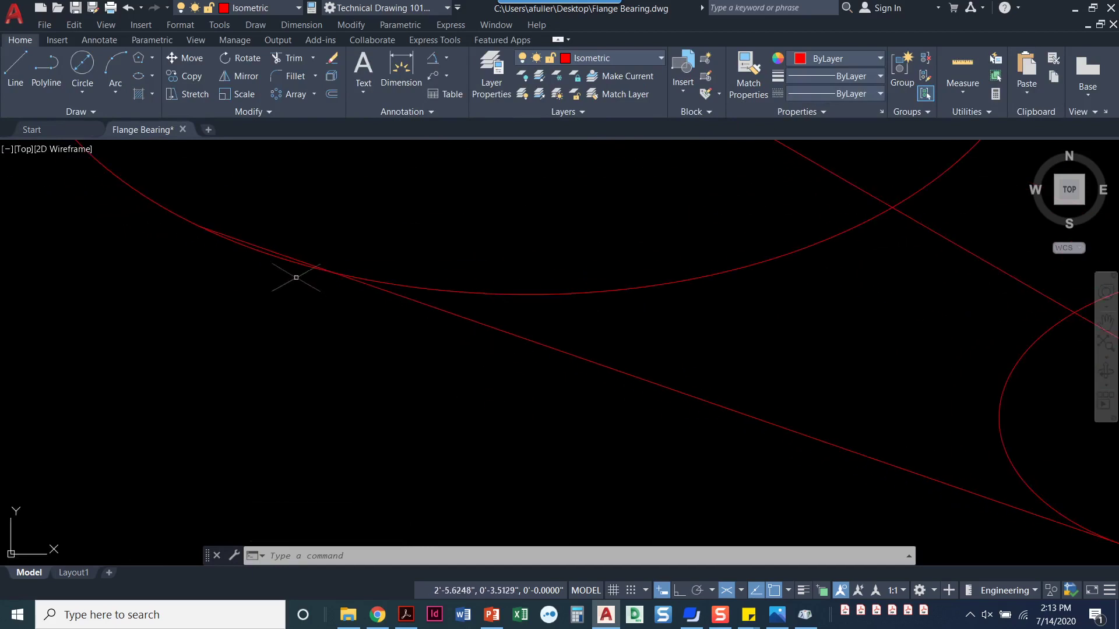
scroll(296, 277, "up", 1)
left_click(395, 288)
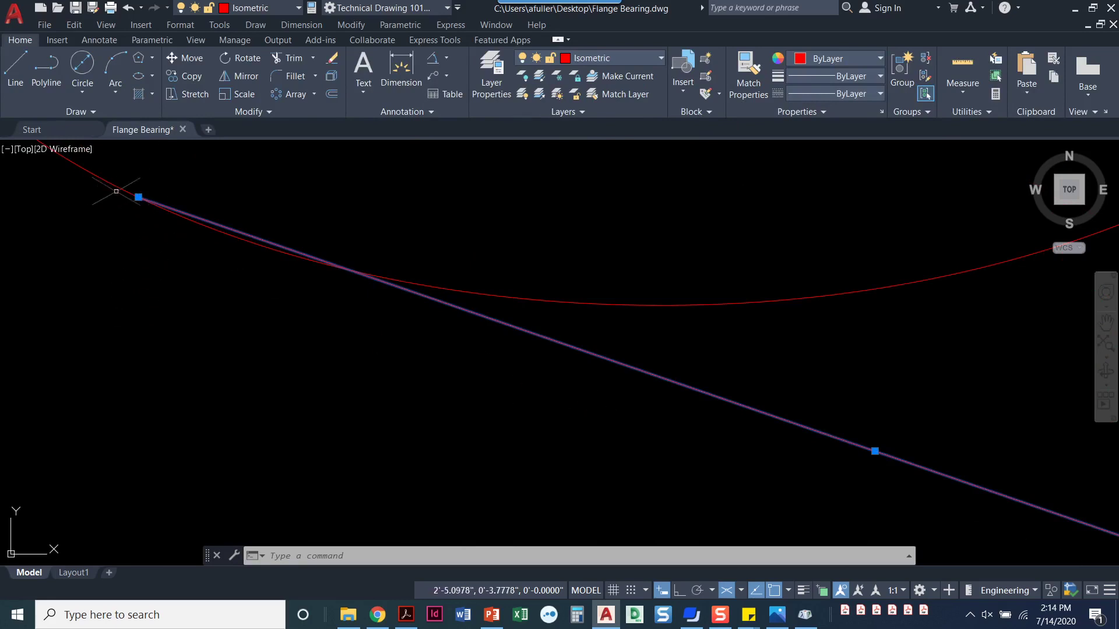
left_click(138, 196)
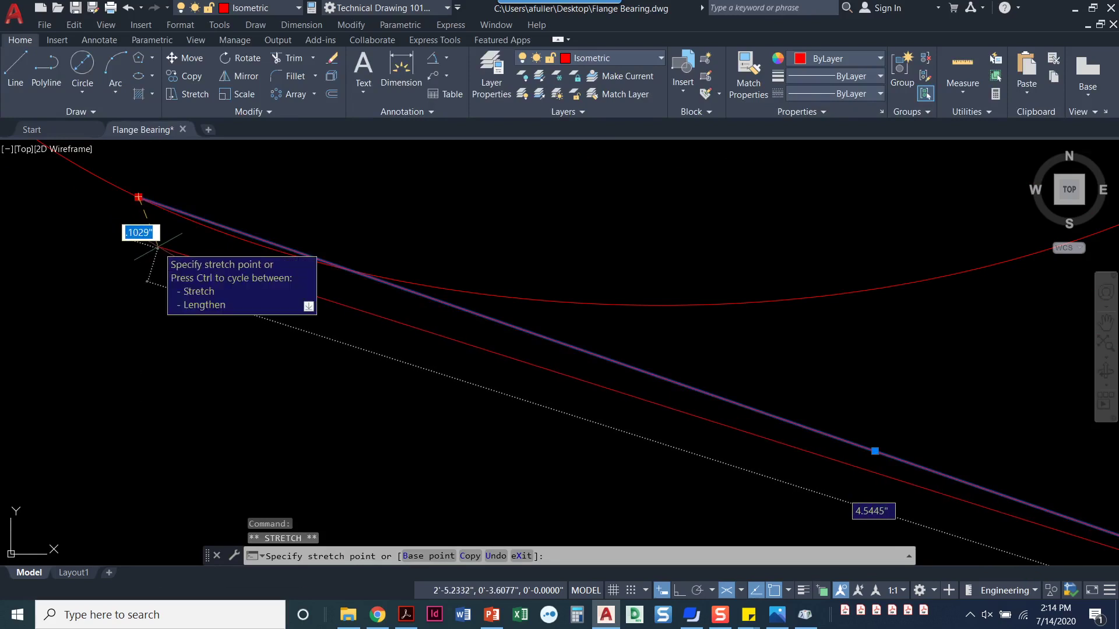
right_click(158, 248, "shift")
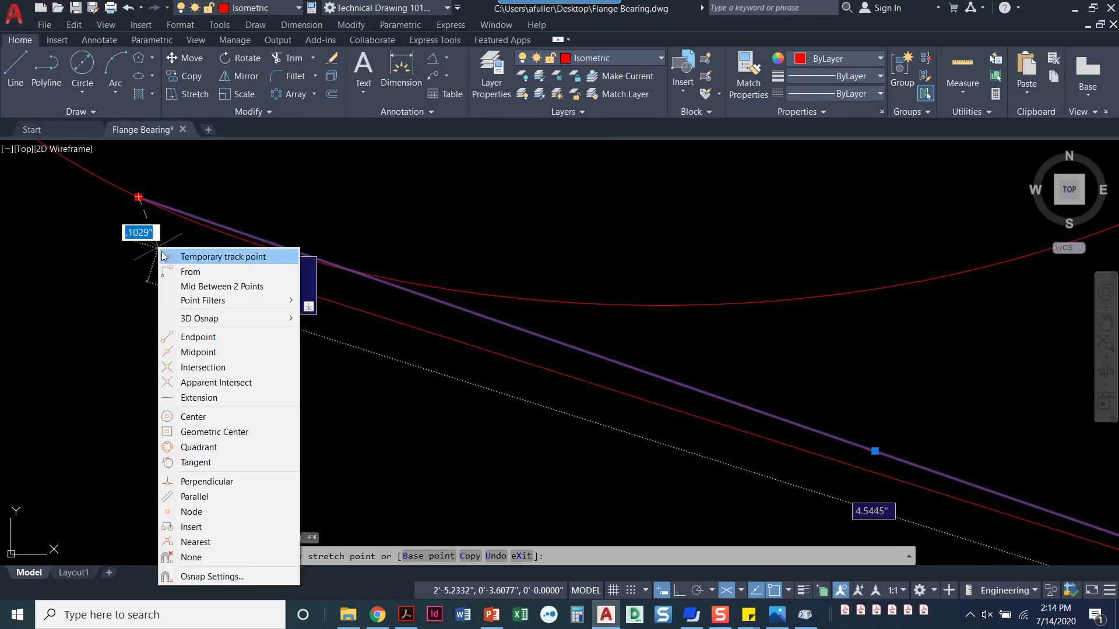
left_click(229, 462)
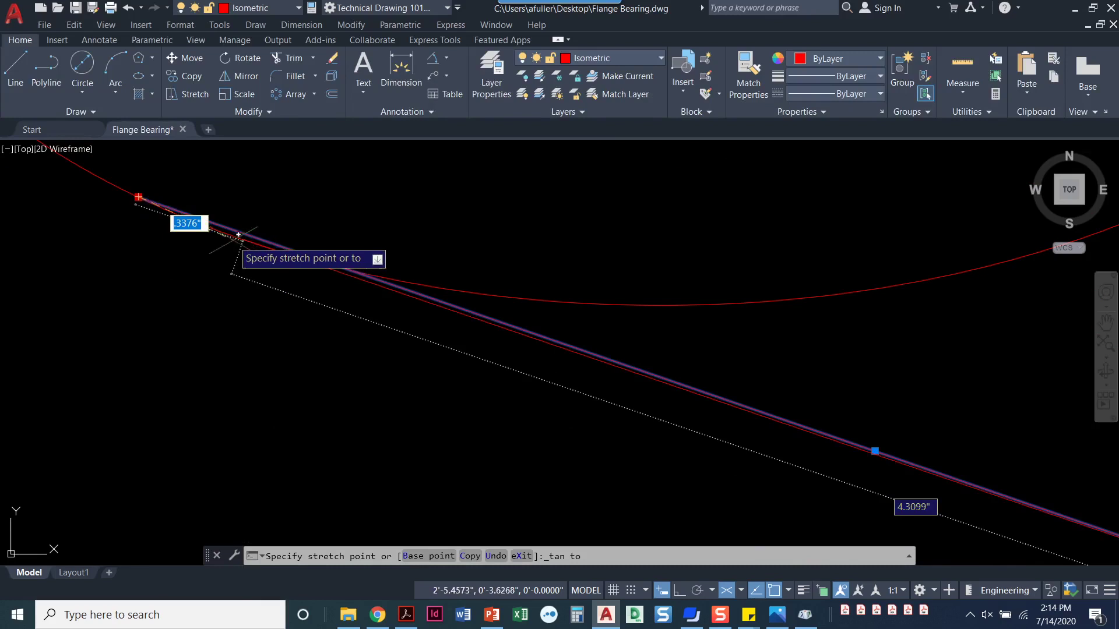
scroll(238, 235, "up", 3)
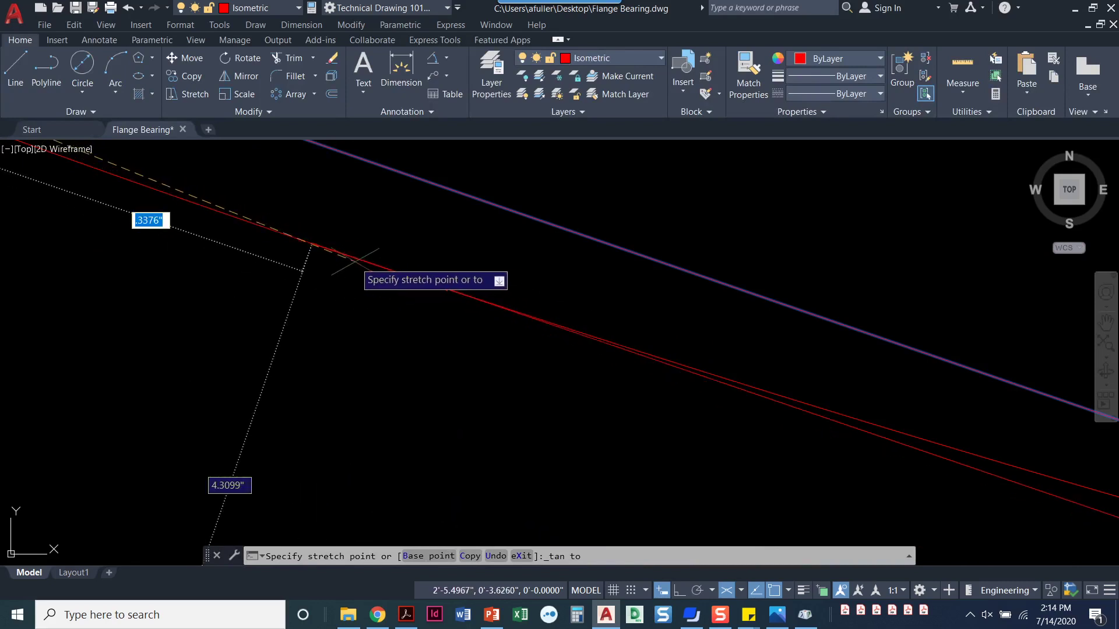
left_click(318, 247)
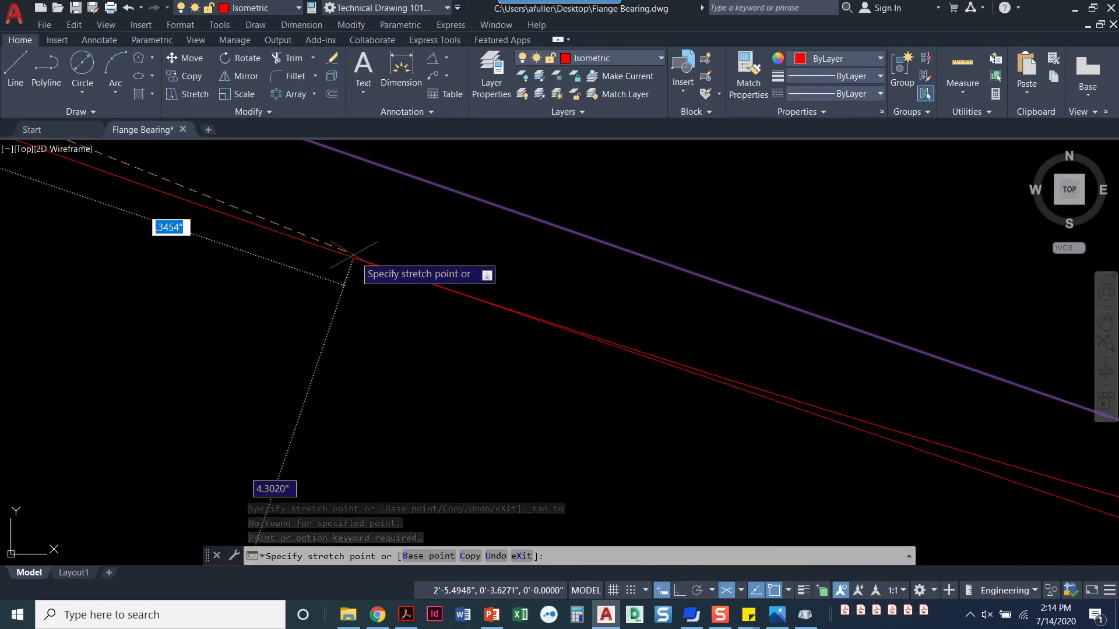
left_click(438, 286)
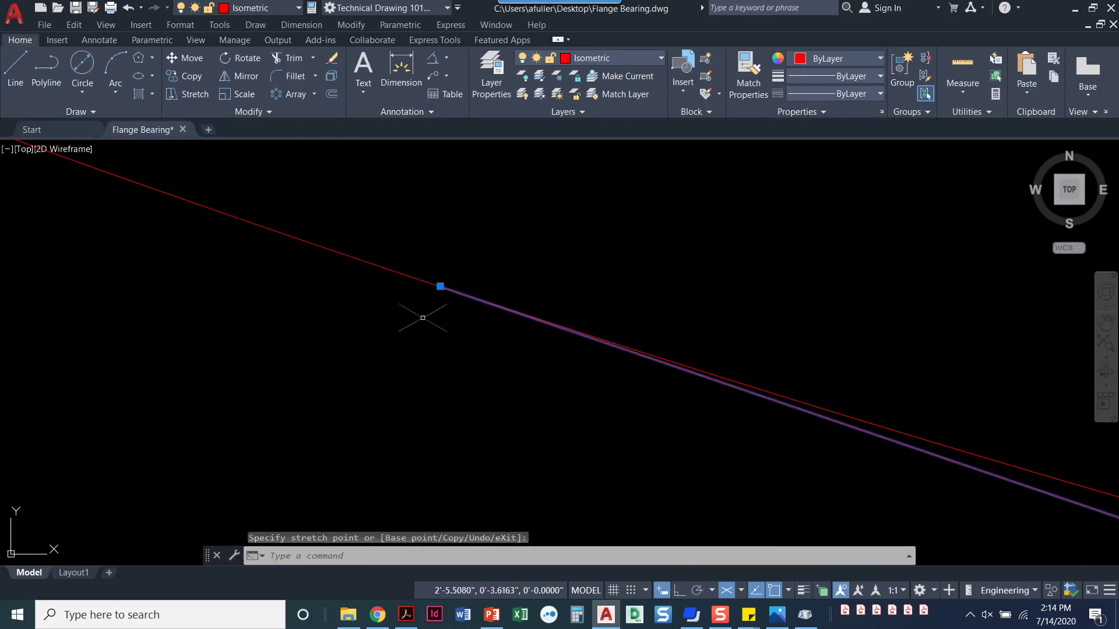
scroll(420, 333, "up", 5)
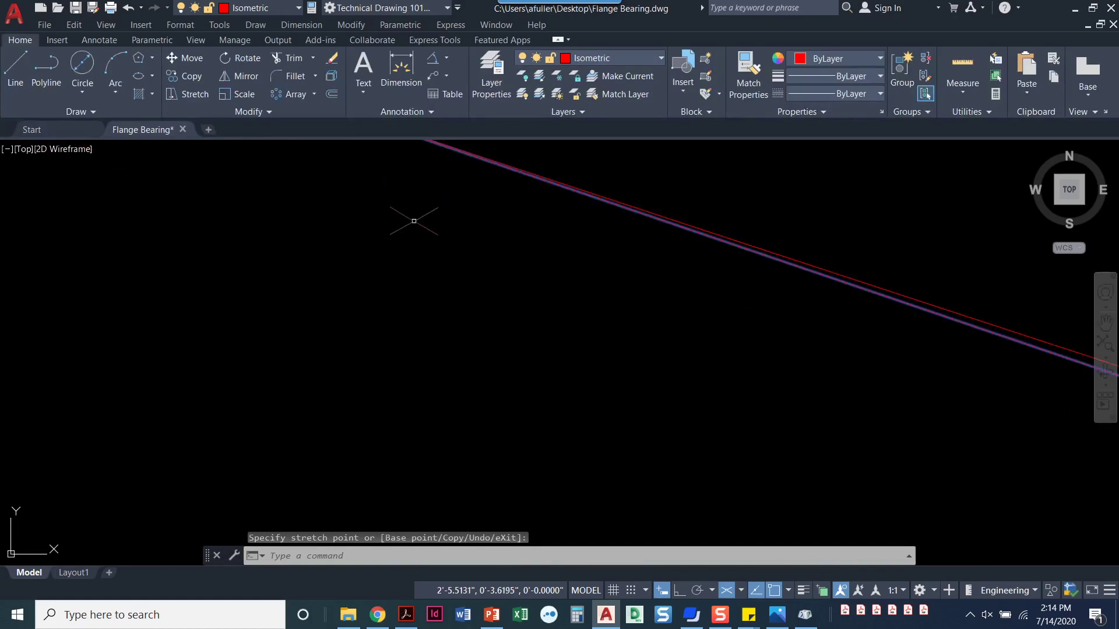
scroll(409, 263, "down", 5)
key("Escape")
key("Escape")
scroll(443, 327, "down", 5)
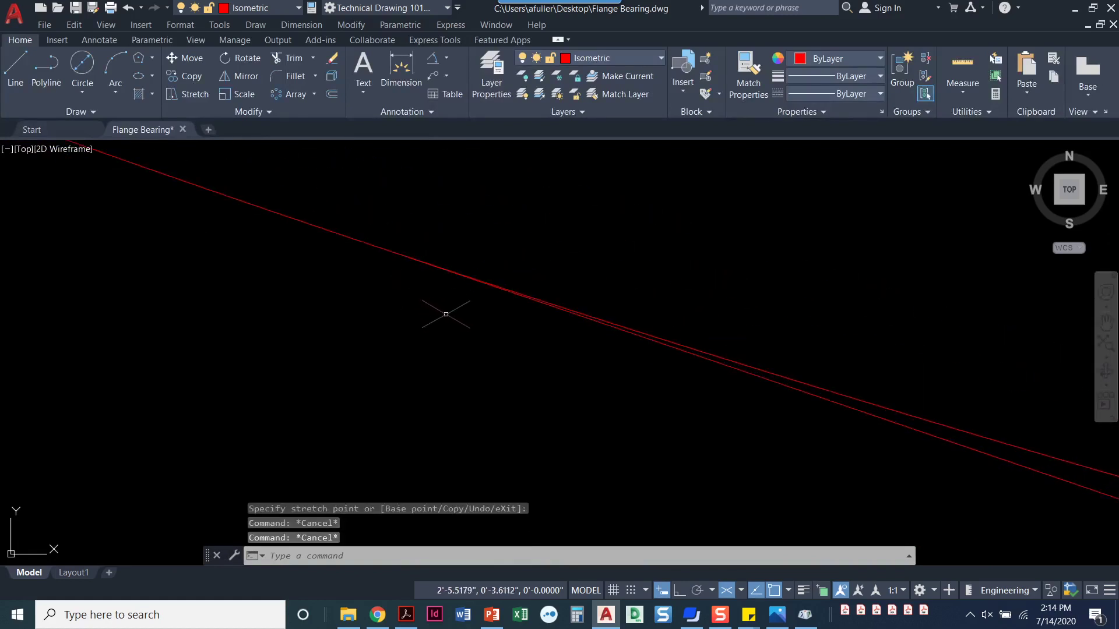
Step: Inspect the joins of the lower tangent line with the large and small isocircles
middle_click_drag(425, 328, 320, 237)
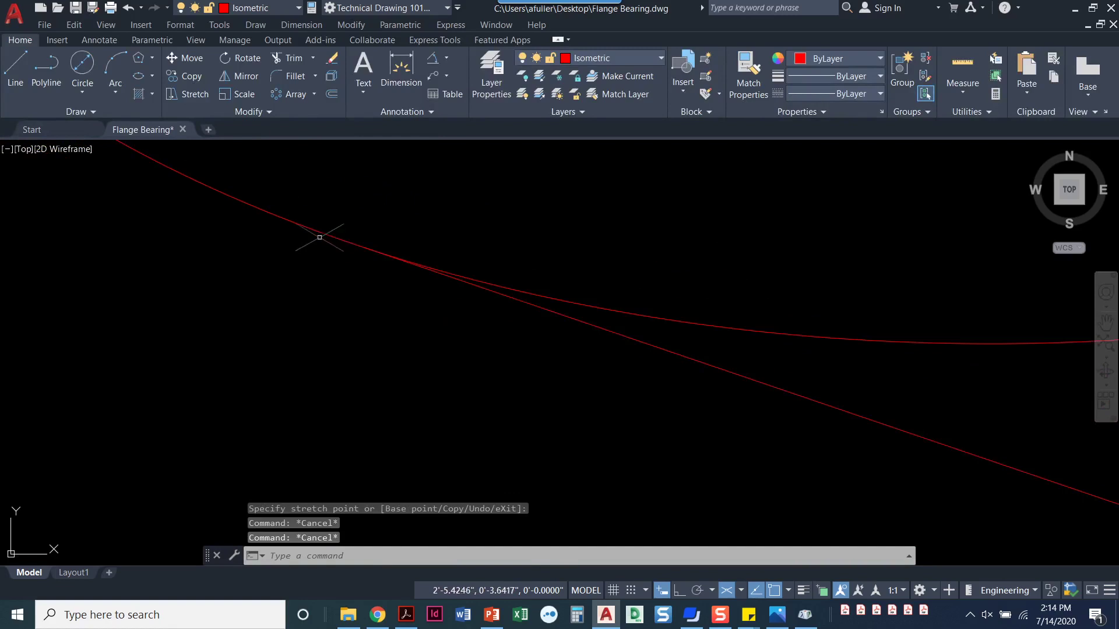
scroll(457, 333, "down", 6)
middle_click_drag(499, 352, 402, 326)
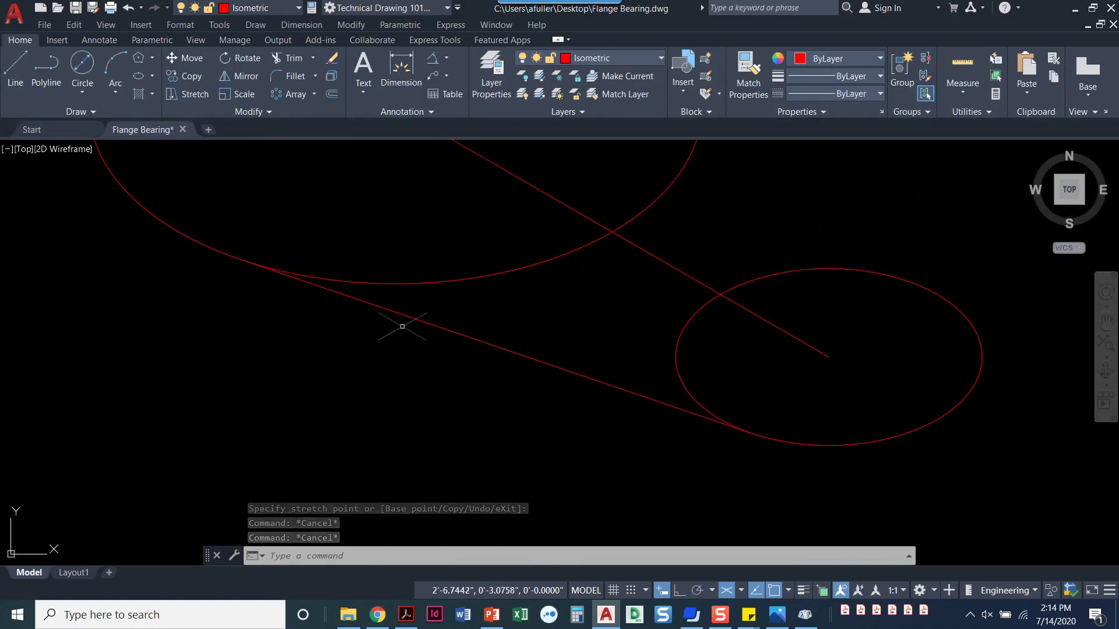
scroll(748, 439, "up", 5)
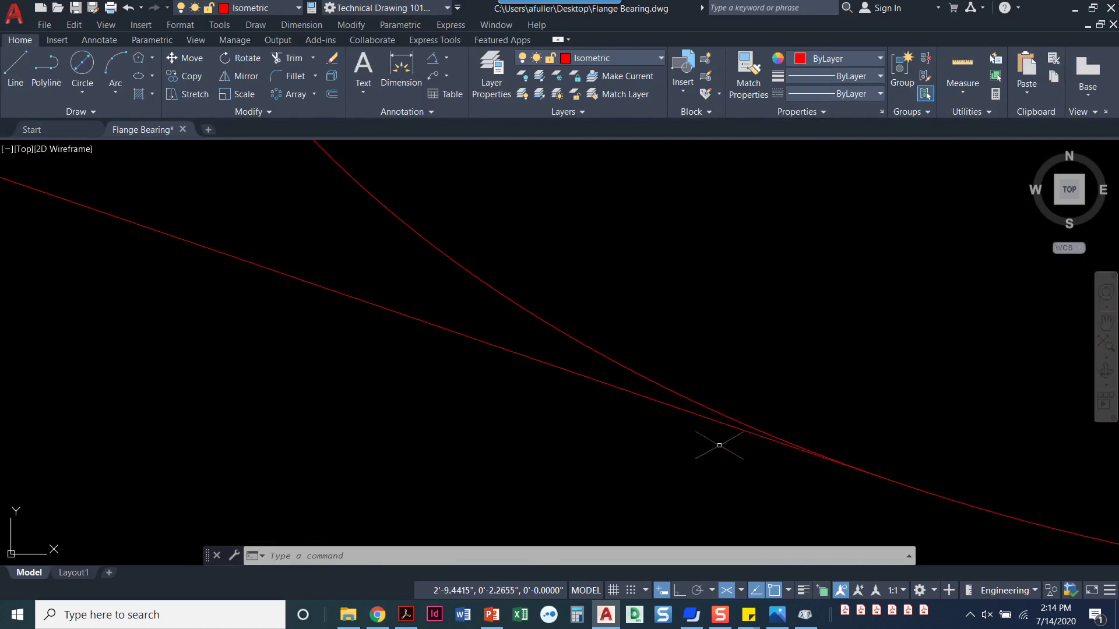
scroll(861, 460, "up", 2)
middle_click_drag(704, 471, 710, 428)
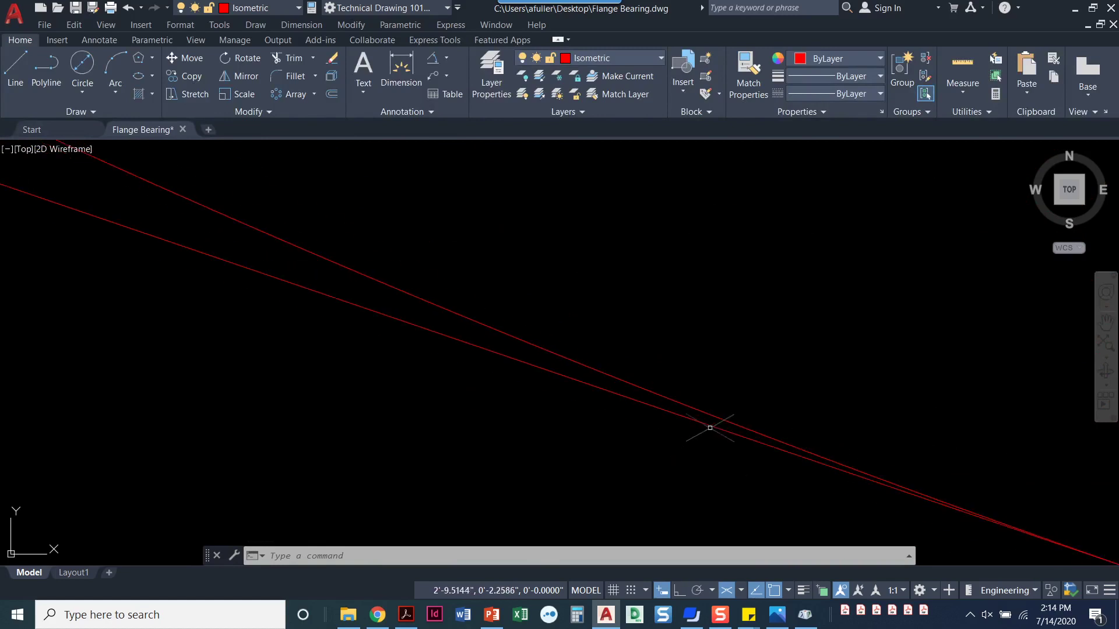
scroll(692, 432, "up", 3)
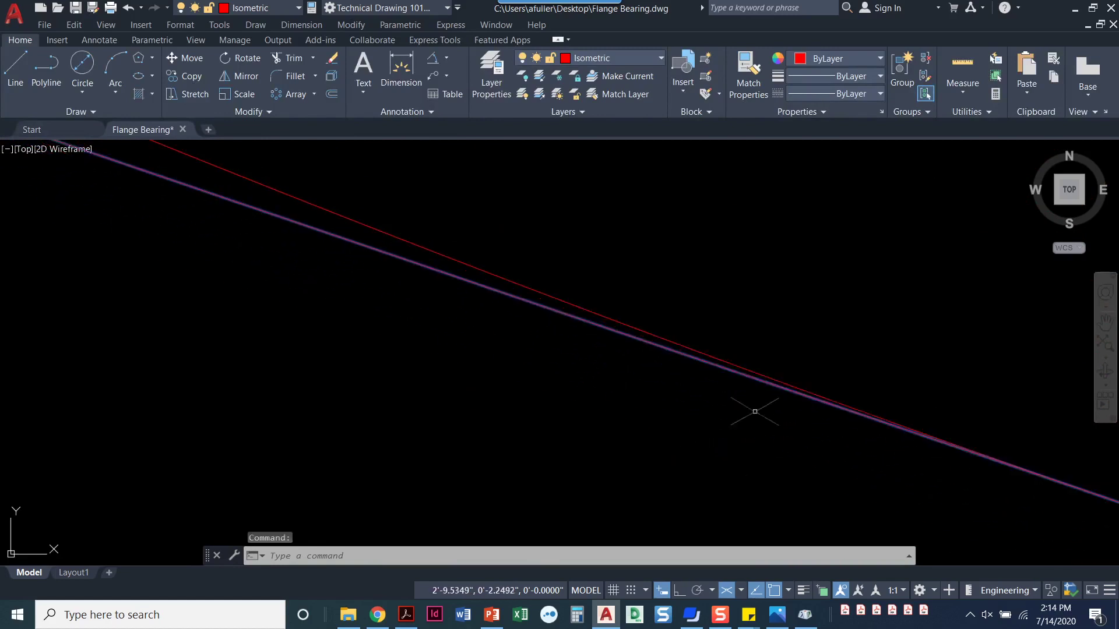
left_click(827, 432)
scroll(776, 425, "down", 5)
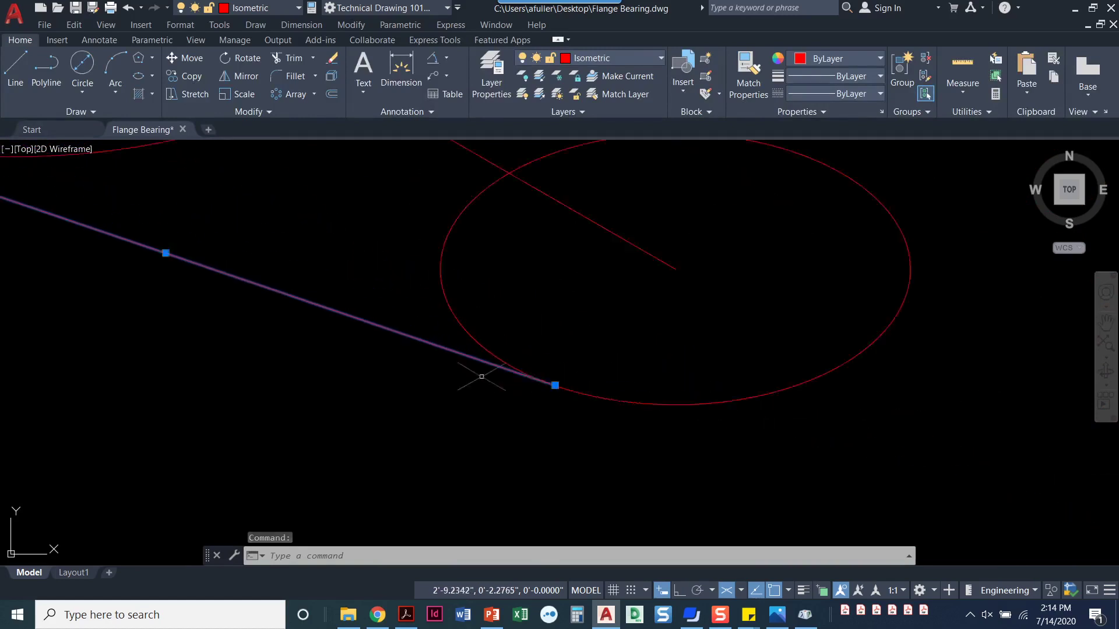
middle_click_drag(441, 369, 559, 460)
key("Escape")
key("Escape")
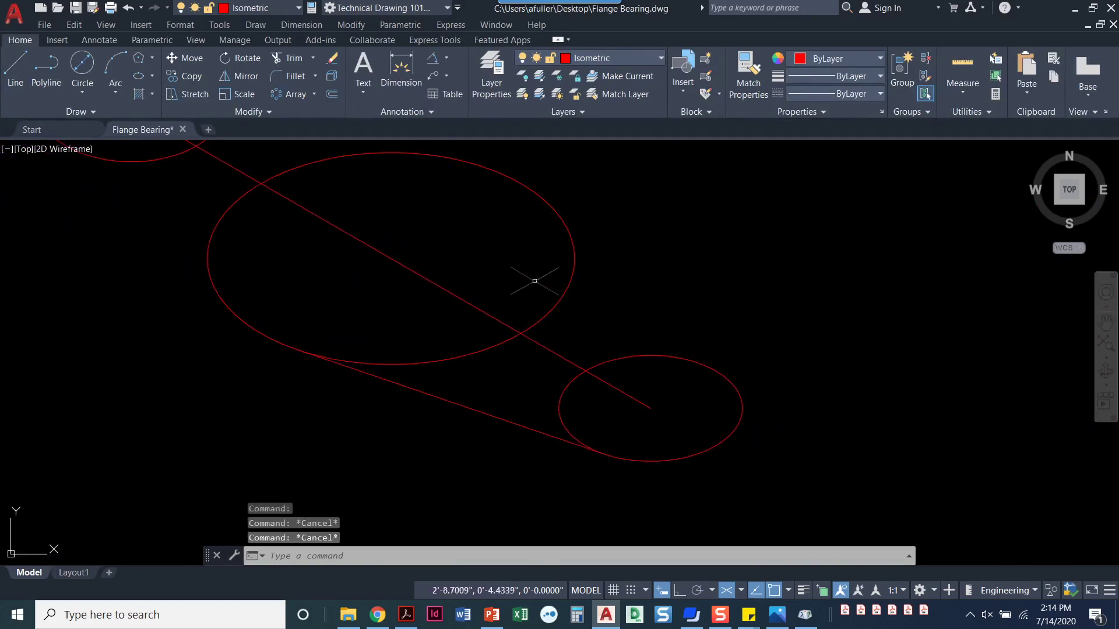
left_click(16, 65)
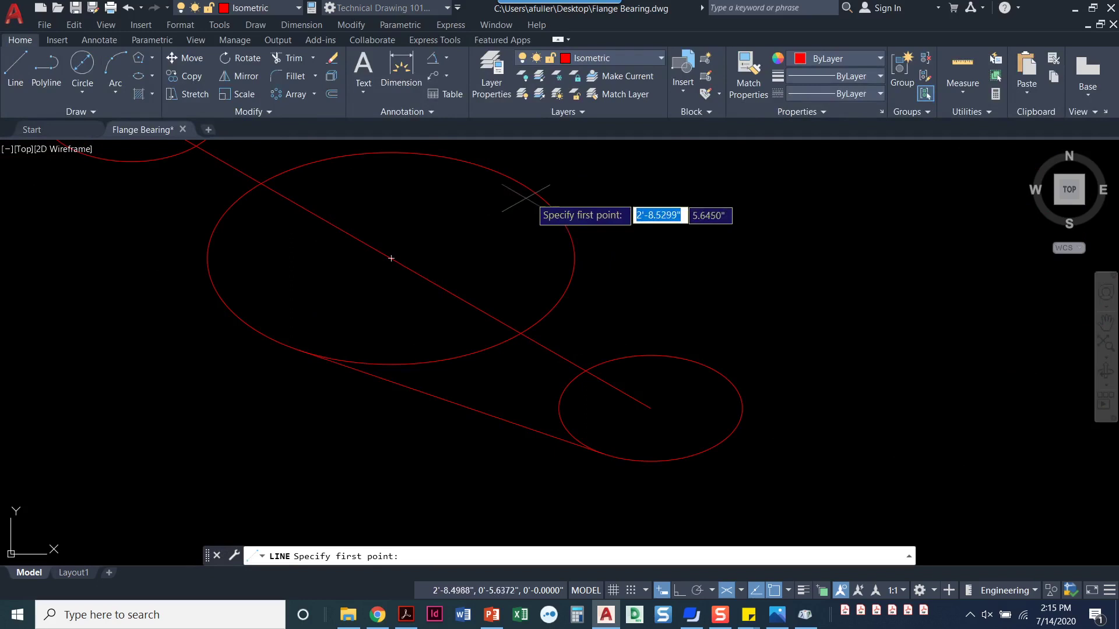
left_click(523, 185)
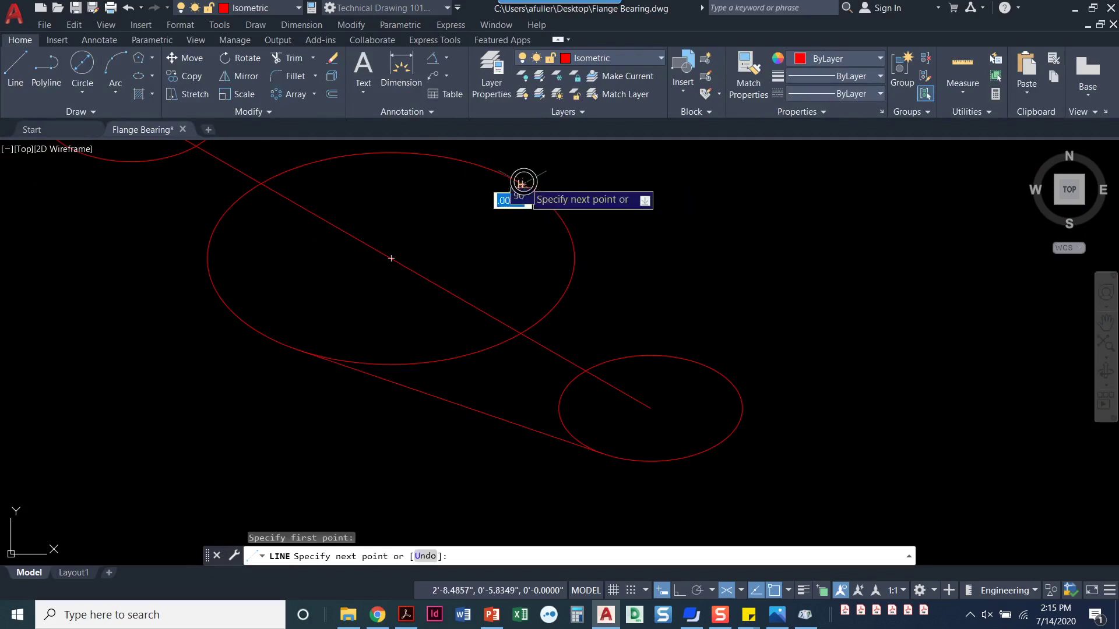
key("Escape")
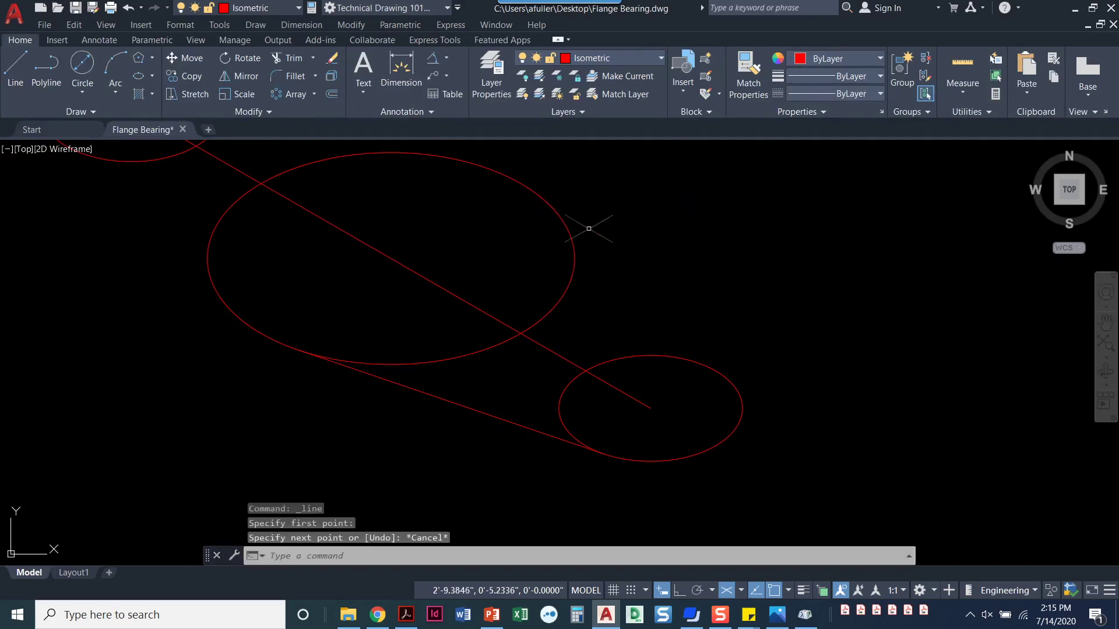
Step: Draw a line from the large isocircle's upper-right edge to a tangent point on the upper right of the lower small isocircle
left_click(18, 65)
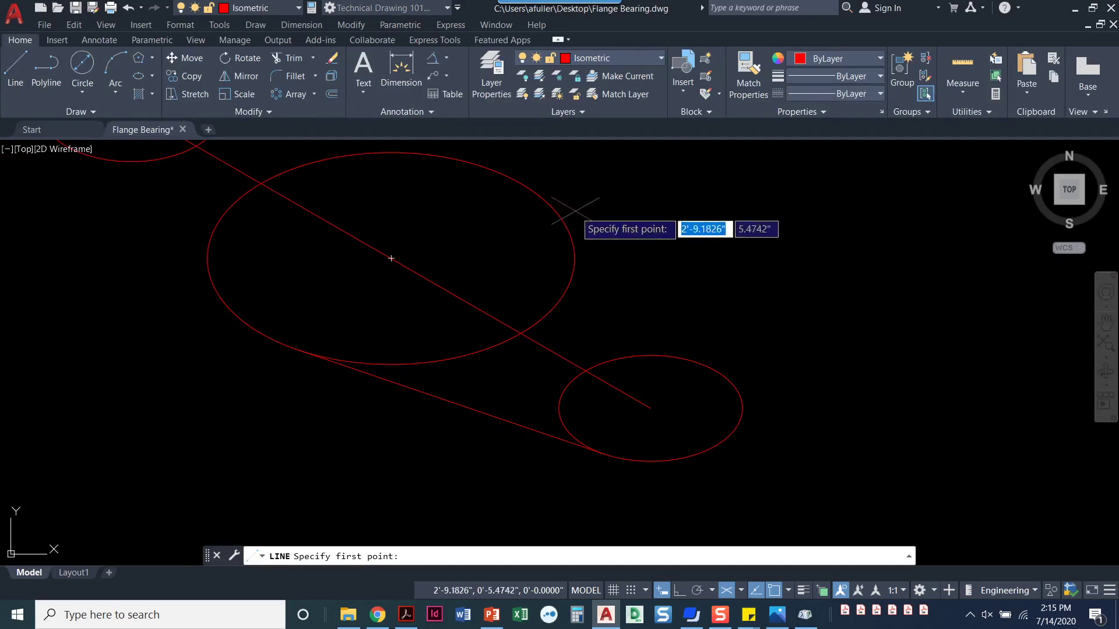
left_click(547, 201)
right_click(673, 303, "shift")
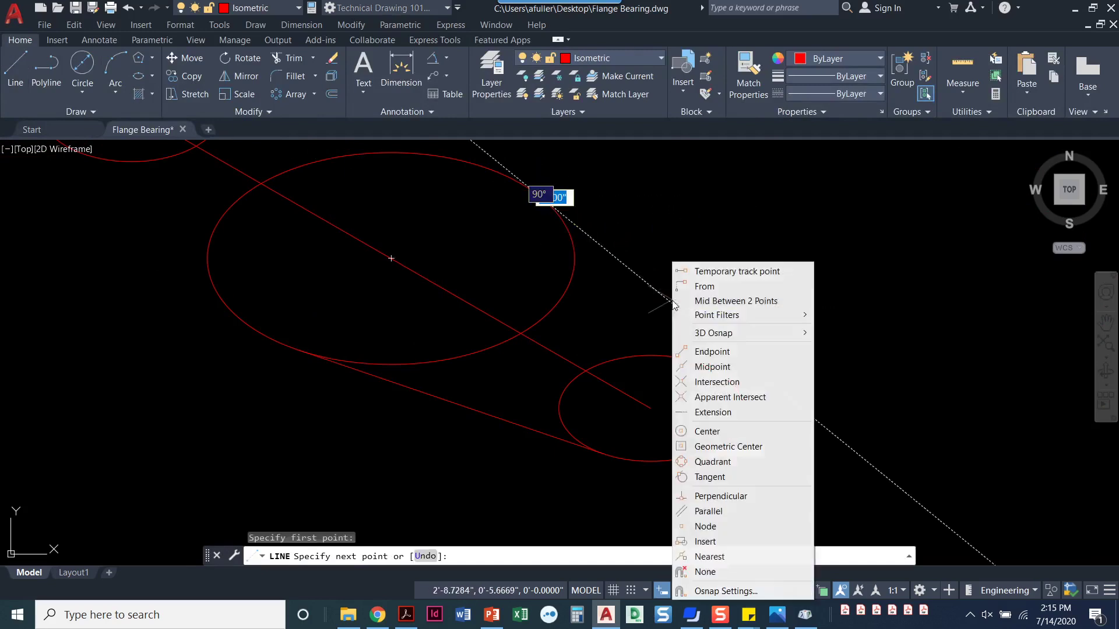
left_click(714, 476)
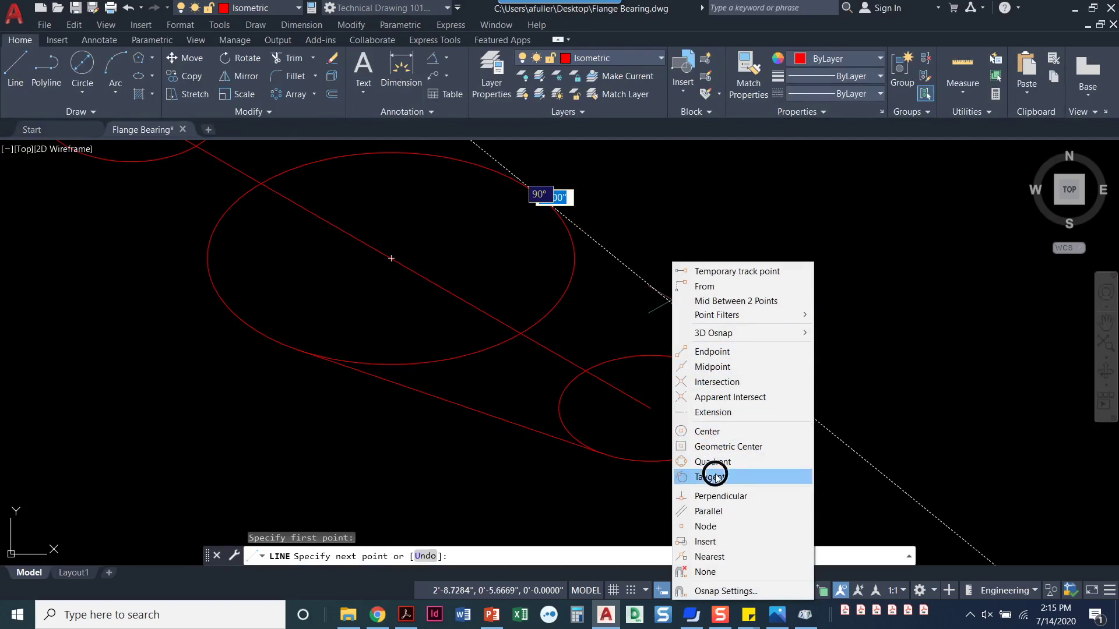
left_click(729, 381)
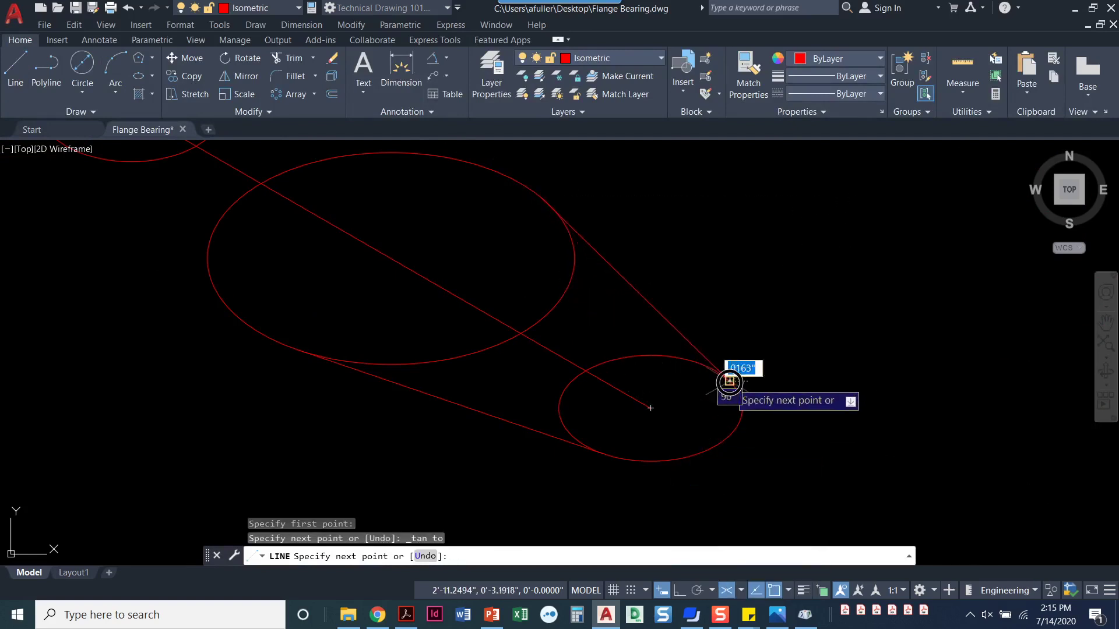
key("Return")
scroll(701, 386, "up", 2)
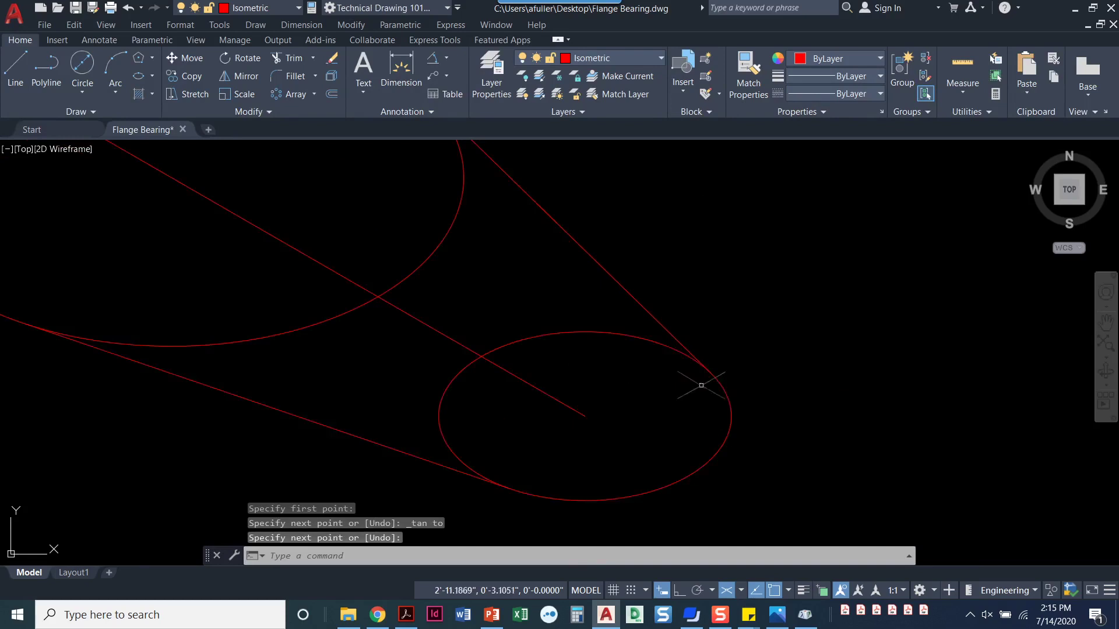
Step: Stretch the upper end of the right-hand connecting line down along the large isocircle's edge toward its tangent point
scroll(701, 385, "up", 4)
scroll(590, 287, "down", 5)
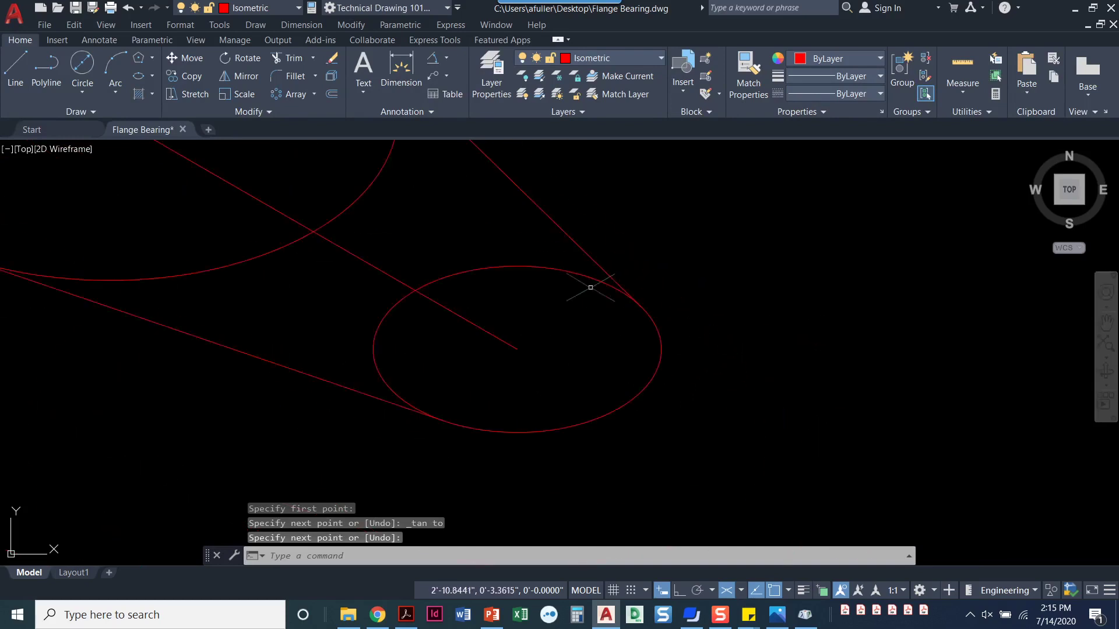
scroll(590, 288, "down", 2)
scroll(589, 352, "up", 6)
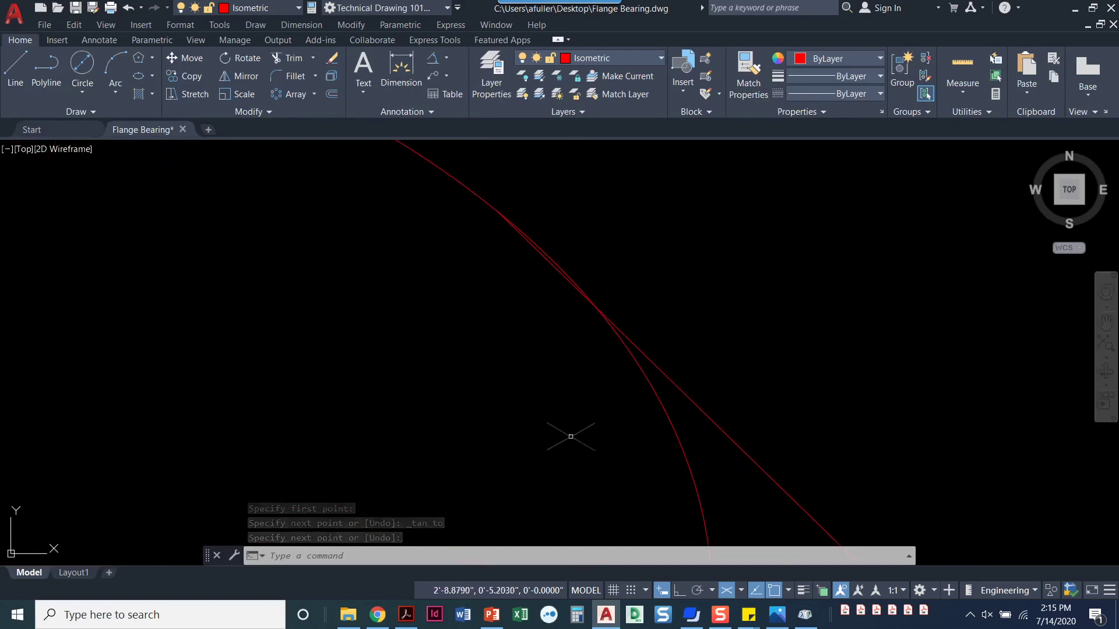
scroll(520, 303, "up", 1)
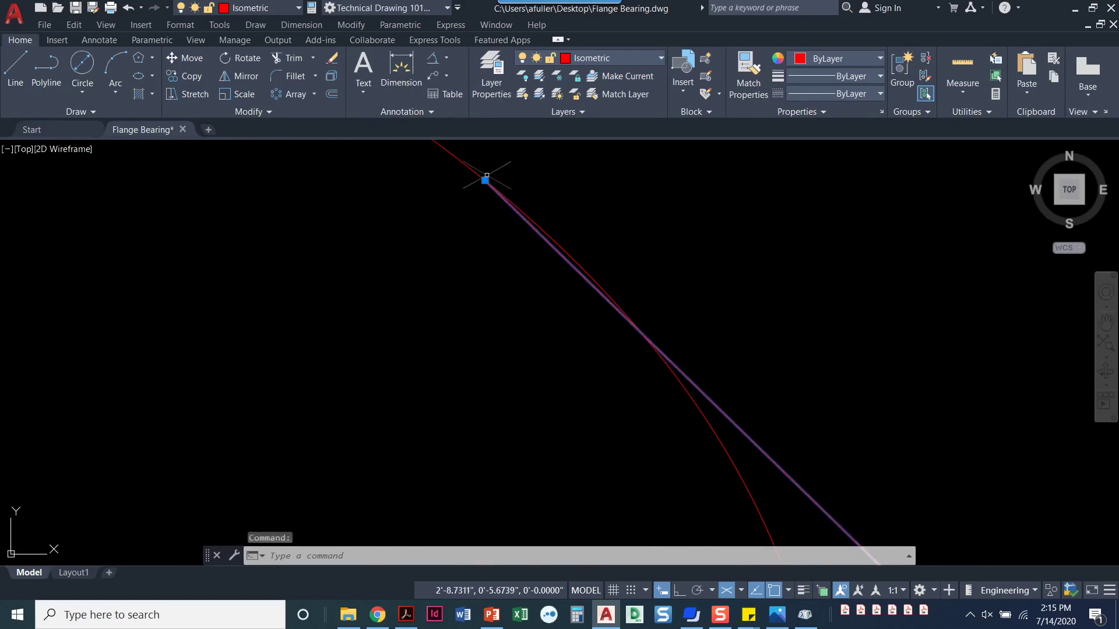
left_click(485, 180)
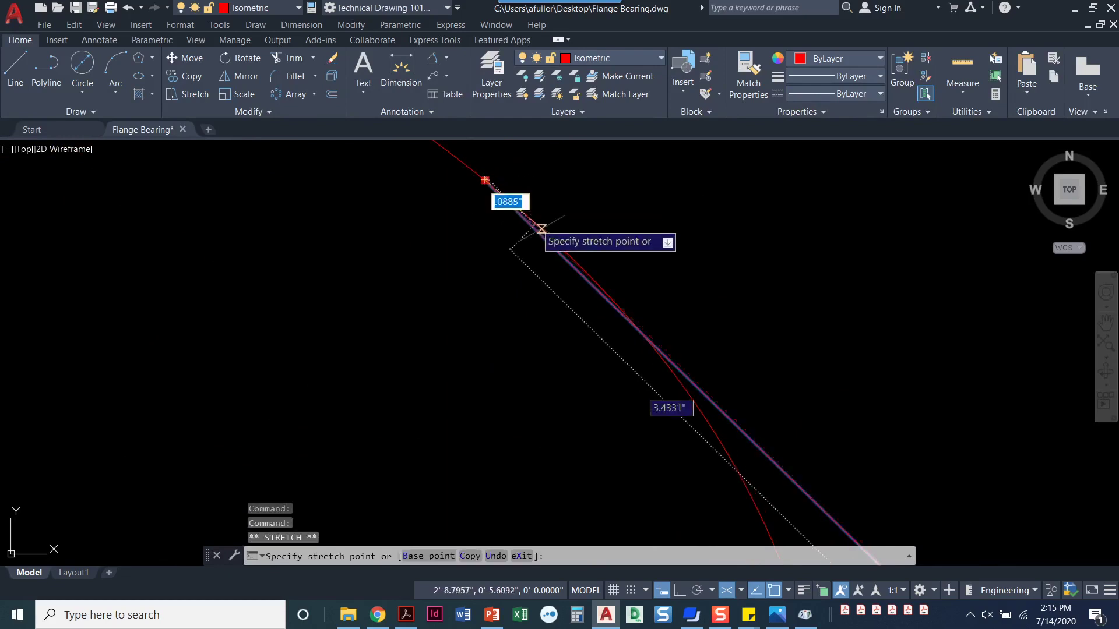
left_click(644, 335)
scroll(732, 317, "down", 1)
scroll(728, 311, "up", 1)
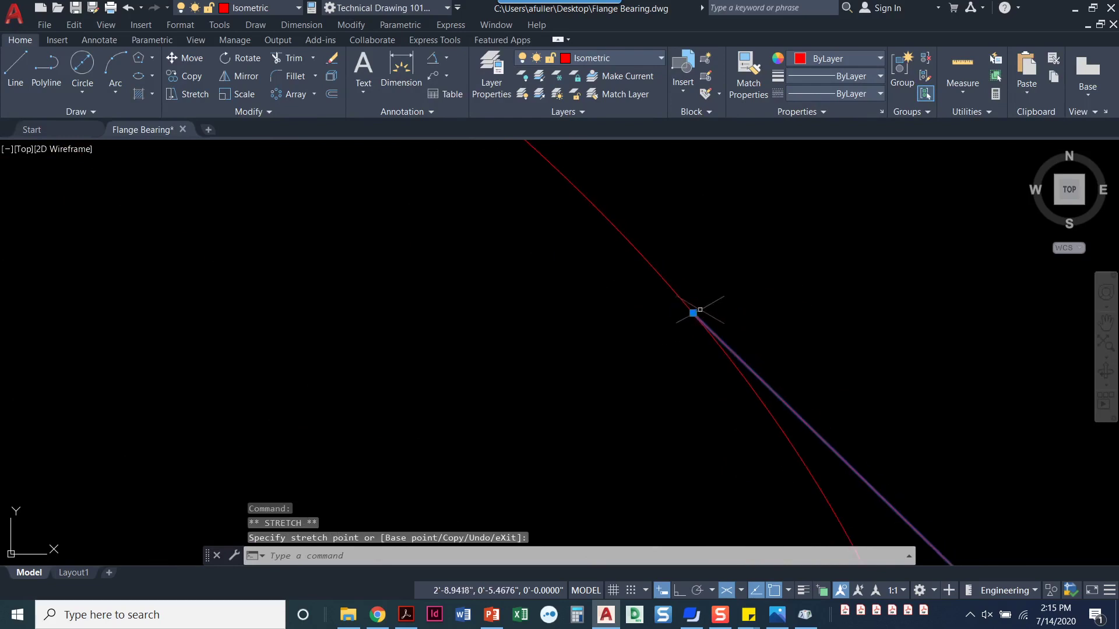
Step: Fine-tune the right-hand connecting line's upper end slightly back up the large isocircle so that it meets the edge tangentially
left_click(693, 313)
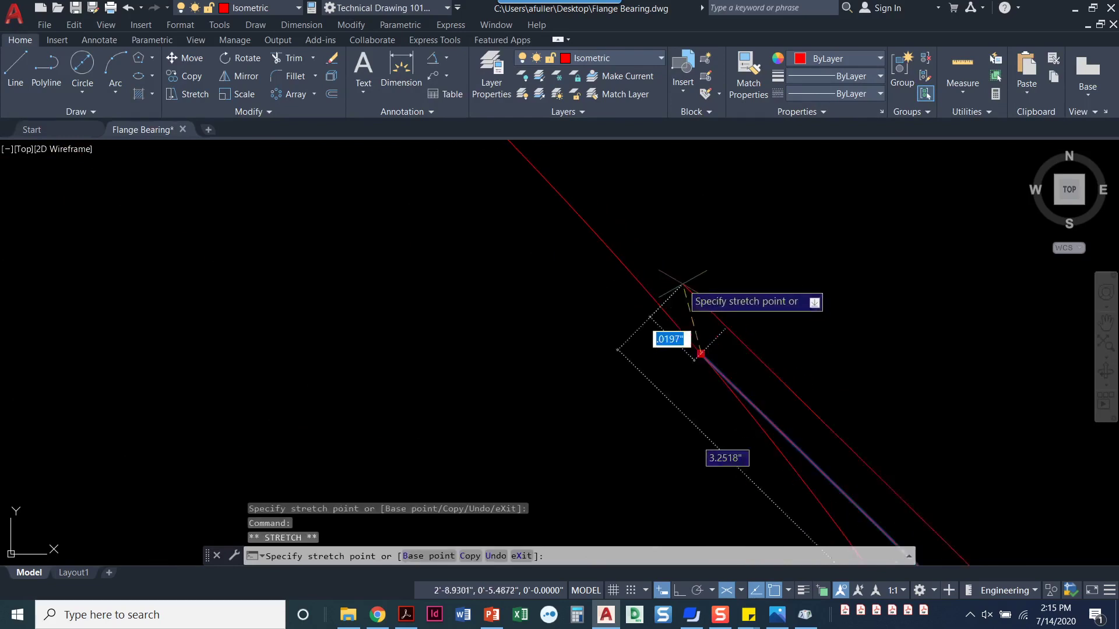
left_click(634, 276)
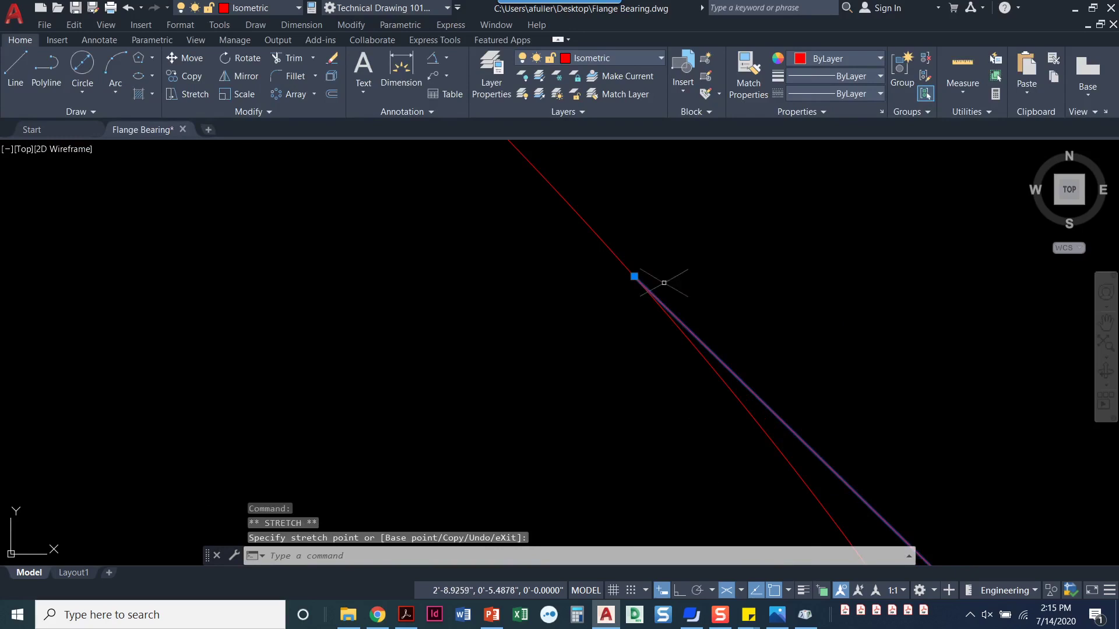
scroll(603, 304, "down", 2)
key("Escape")
key("Escape")
scroll(580, 382, "down", 3)
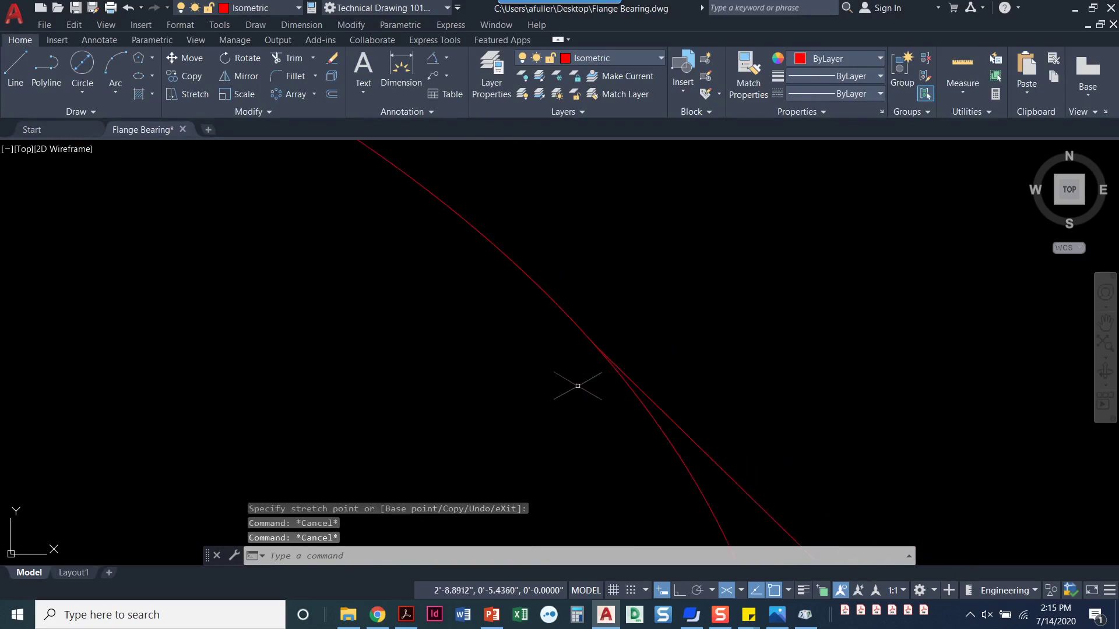
Step: Draw a line from the large isocircle's left edge to the lower-left edge of the upper small isocircle
middle_click_drag(574, 396, 589, 245)
scroll(569, 303, "down", 2)
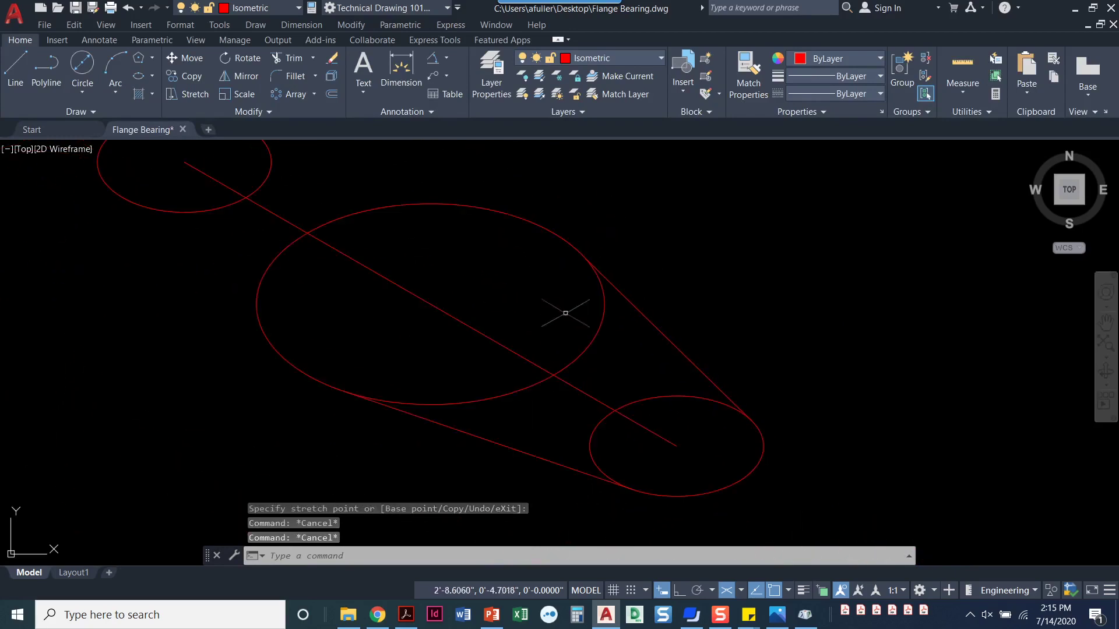
middle_click_drag(569, 313, 701, 309)
mouse_move(630, 282)
middle_mouse_down()
mouse_move(599, 342)
mouse_move(574, 320)
middle_mouse_up()
left_click(13, 73)
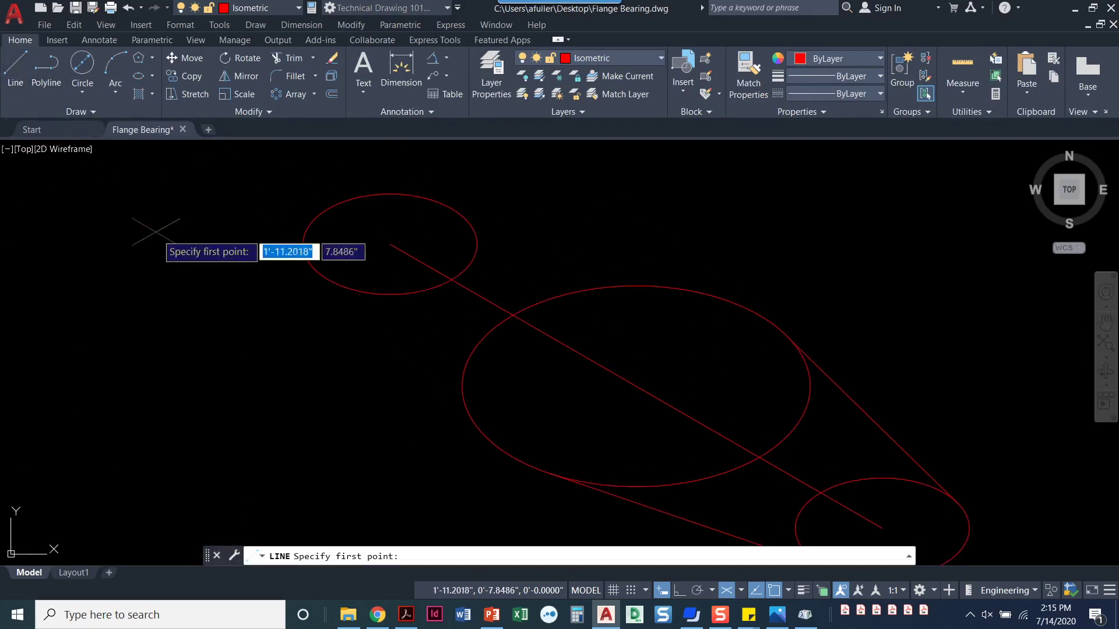
left_click(470, 417)
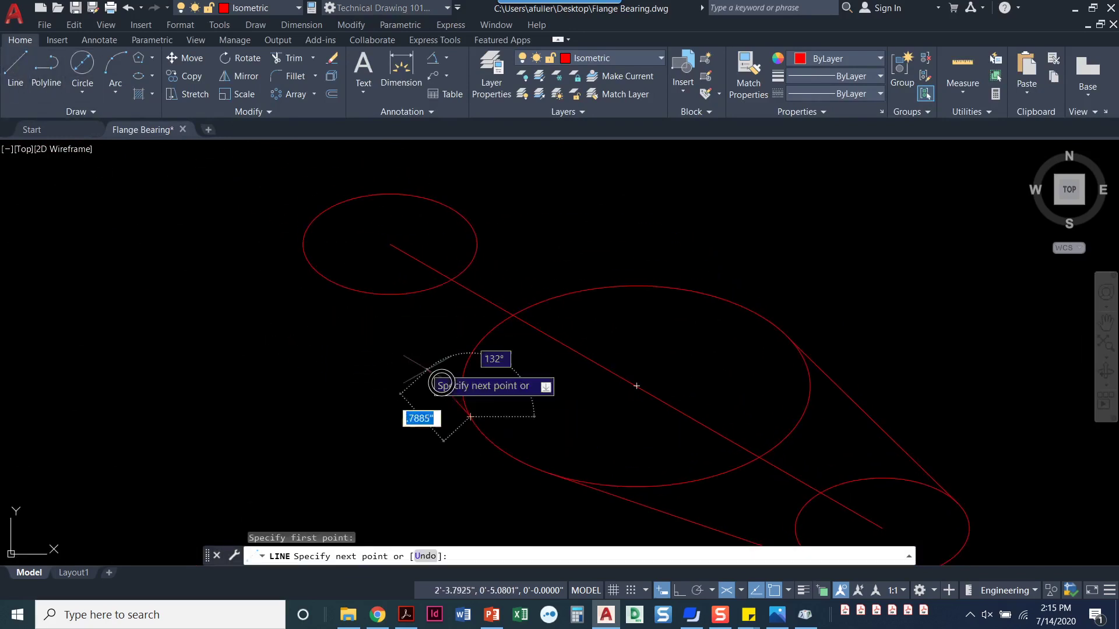
right_click(312, 264, "shift")
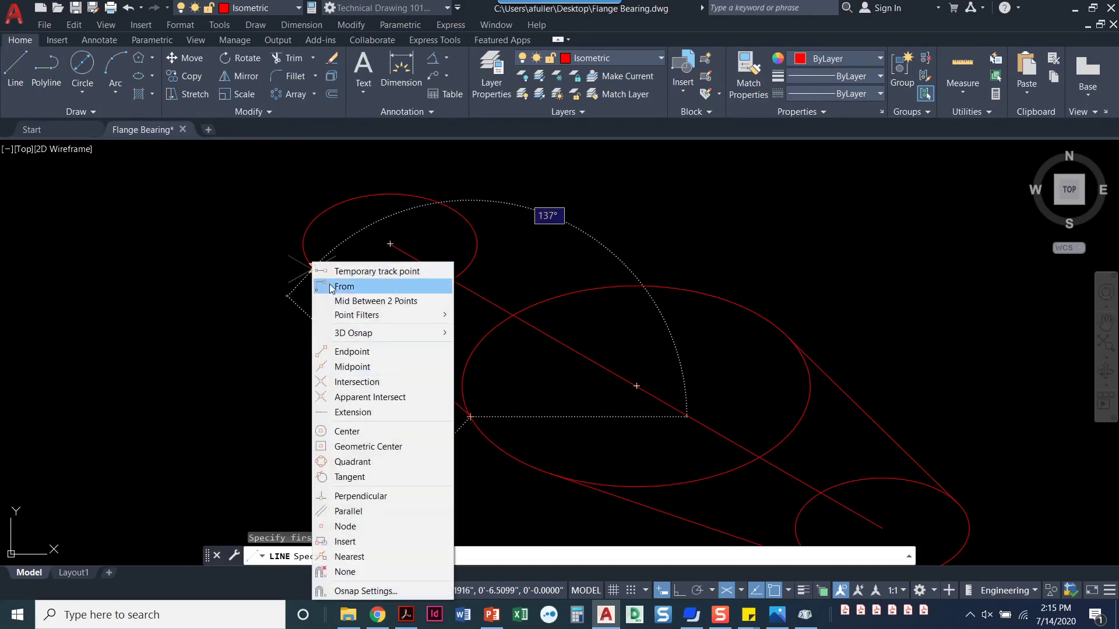
left_click(353, 477)
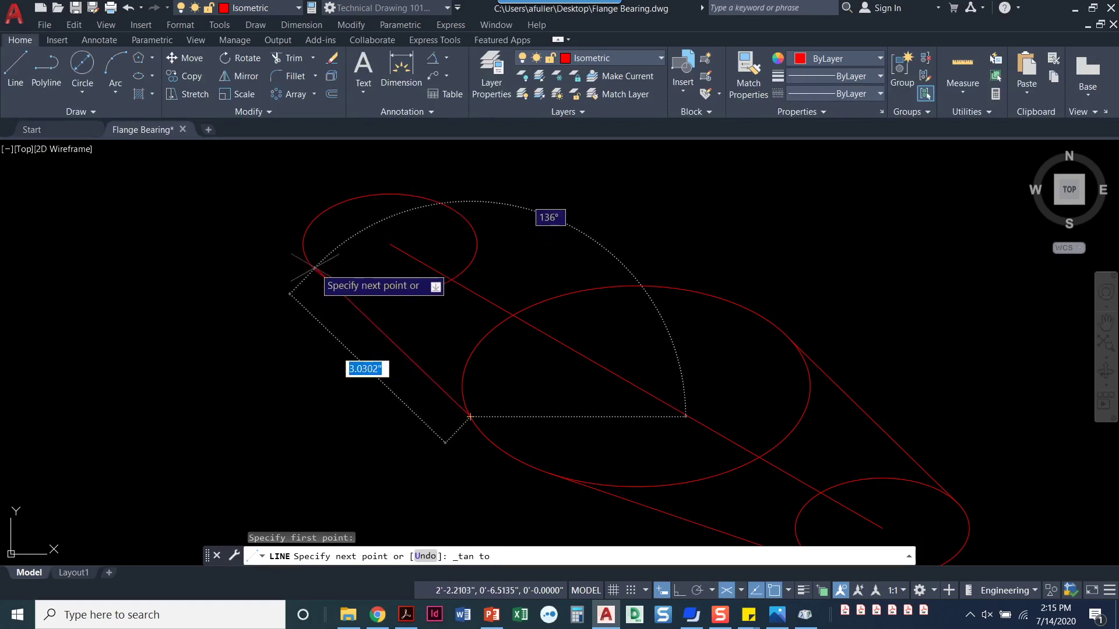
right_click(316, 269, "shift")
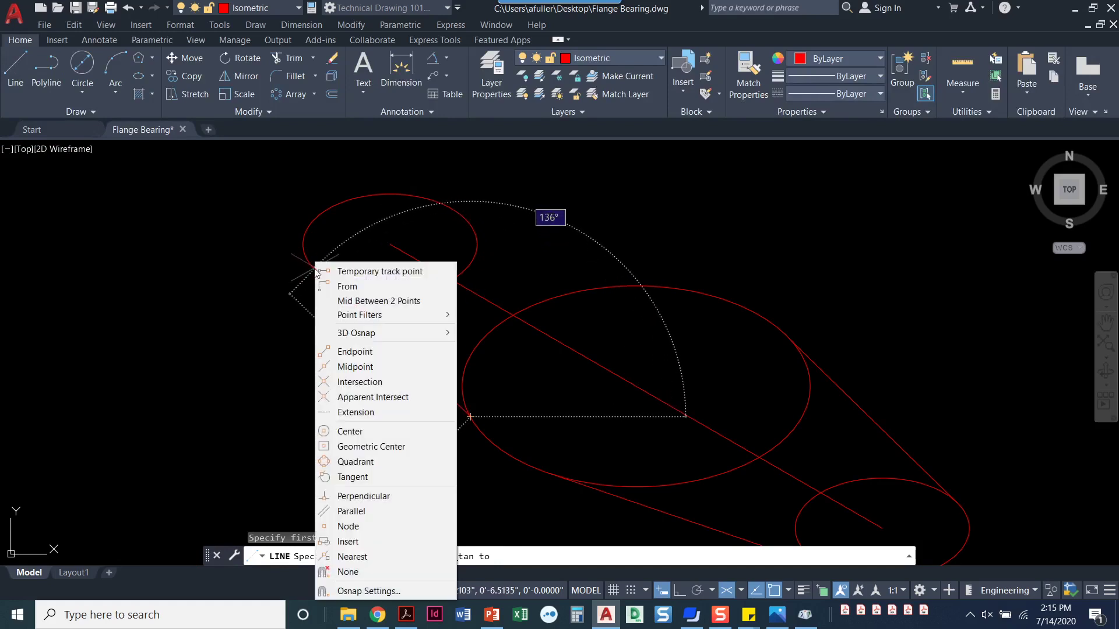
left_click(355, 556)
scroll(331, 281, "up", 6)
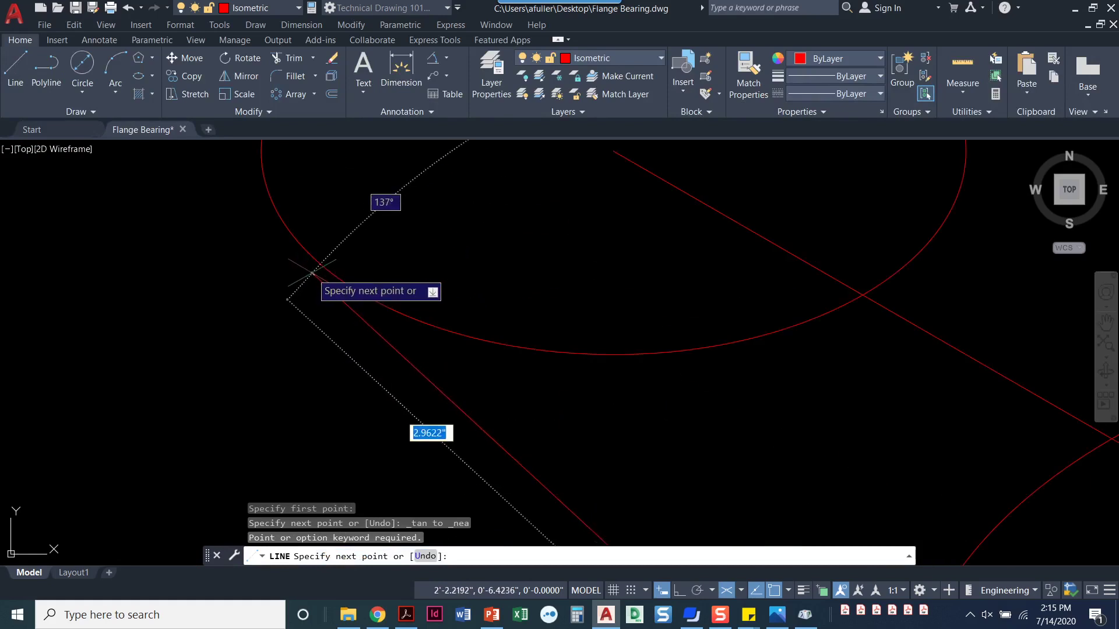
left_click(308, 252)
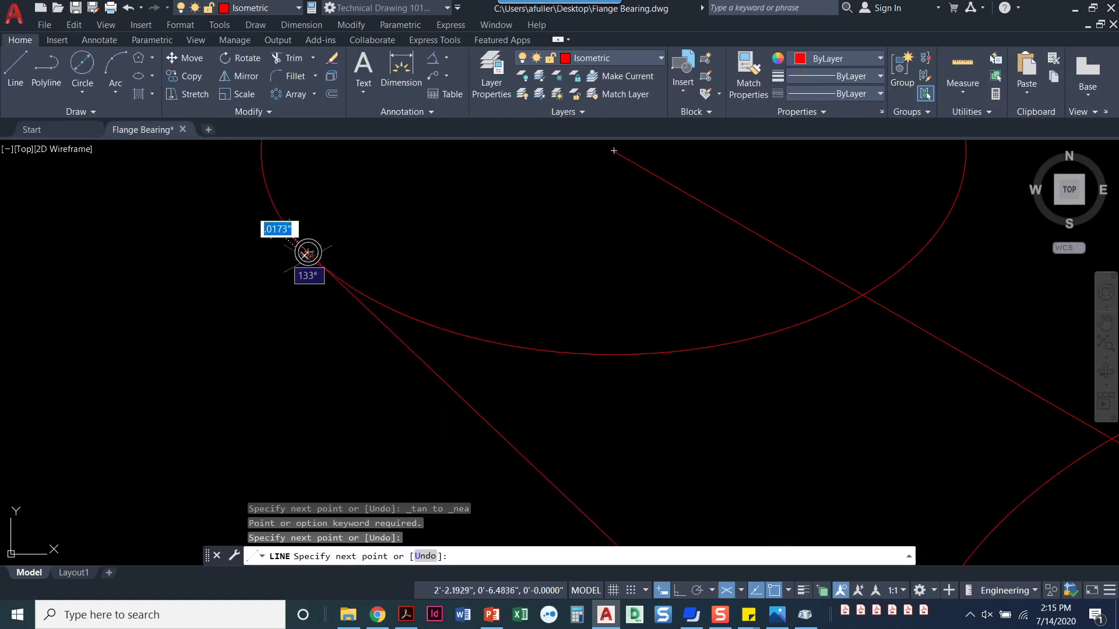
scroll(362, 326, "down", 4)
key("Return")
Step: Stretch the new left-hand line's lower end down along the large isocircle so that it meets the edge tangentially
mouse_move(380, 417)
middle_mouse_down()
mouse_move(326, 370)
mouse_move(288, 219)
middle_mouse_up()
scroll(493, 400, "up", 3)
scroll(493, 400, "up", 2)
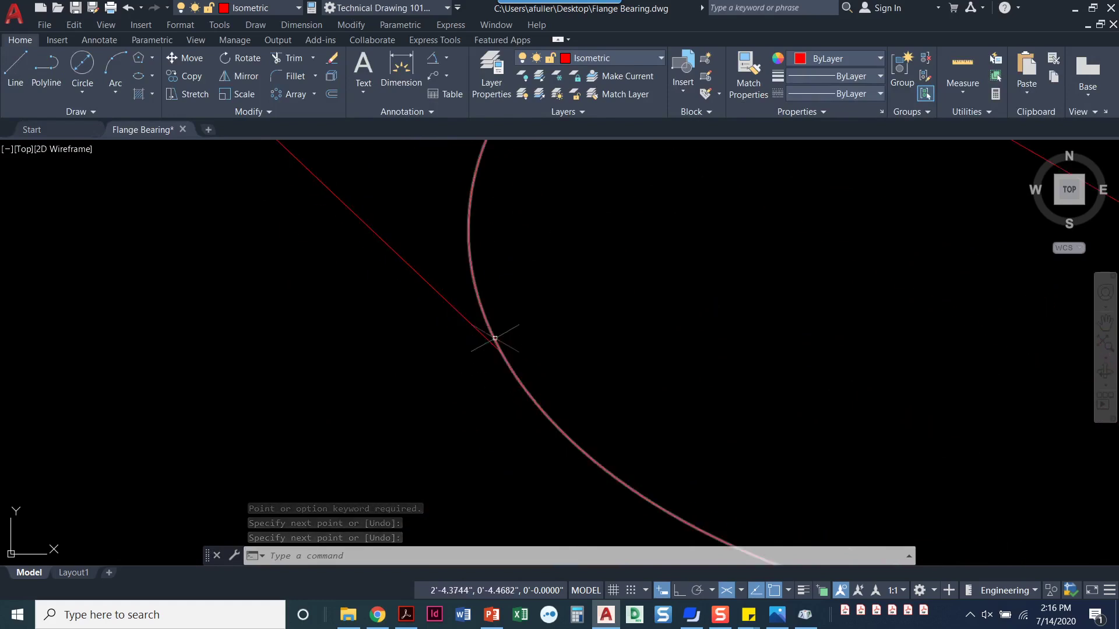
left_click(499, 349)
left_click(502, 353)
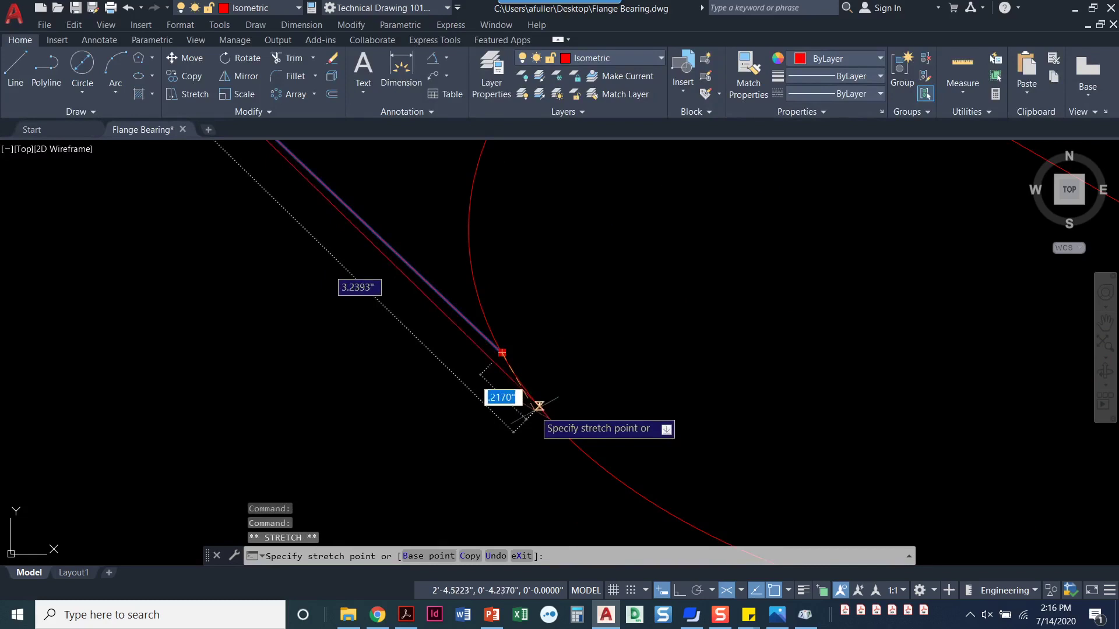
scroll(554, 423, "up", 2)
scroll(554, 423, "up", 2)
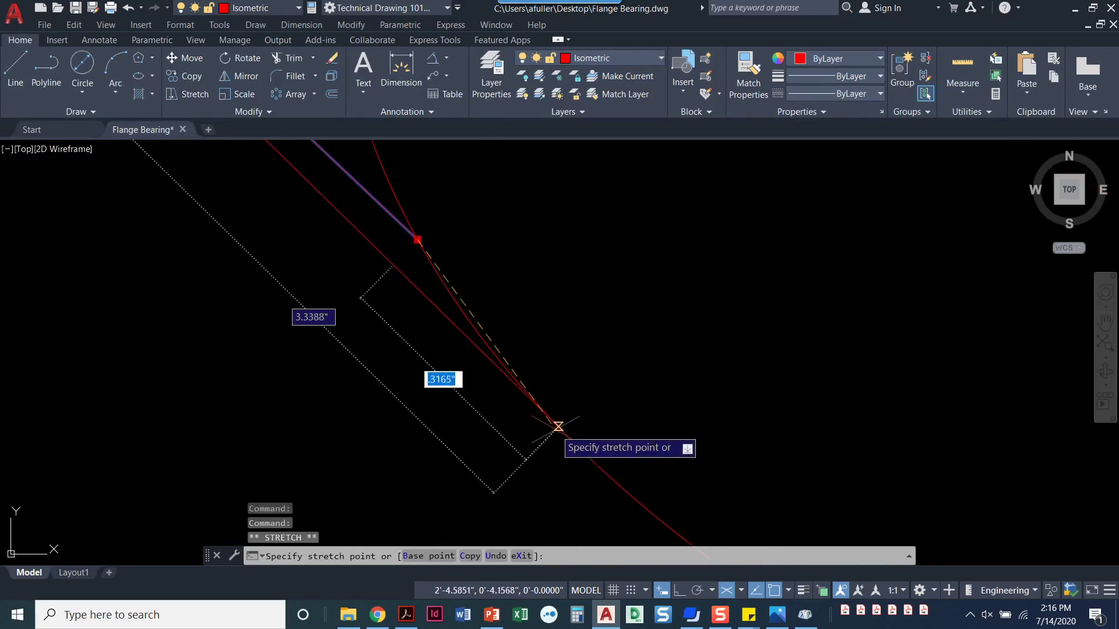
left_click(564, 433)
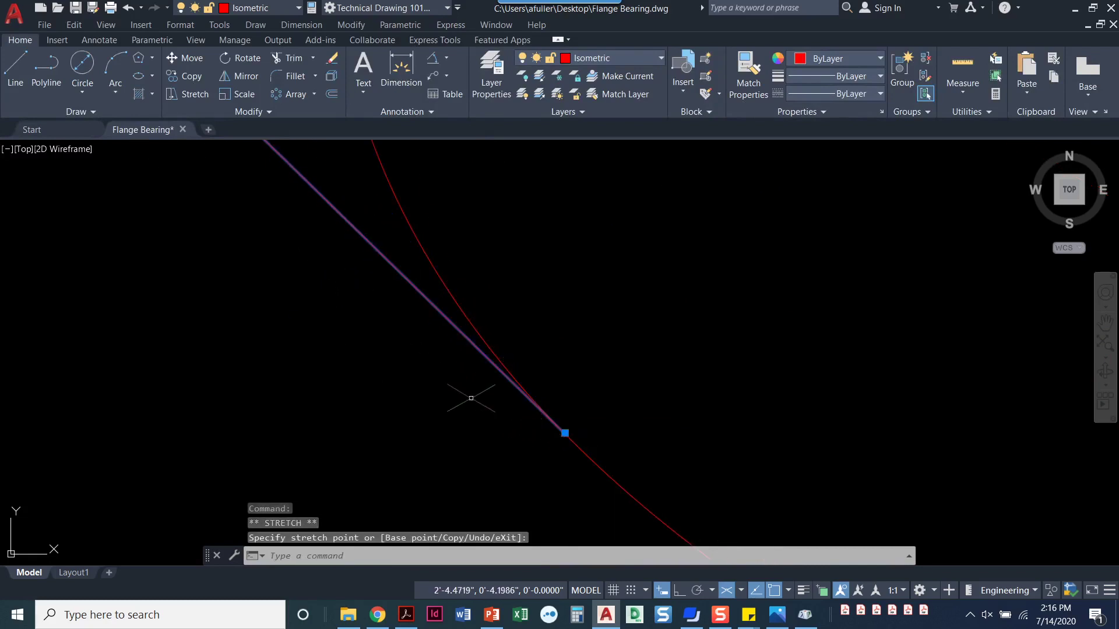
scroll(569, 420, "up", 3)
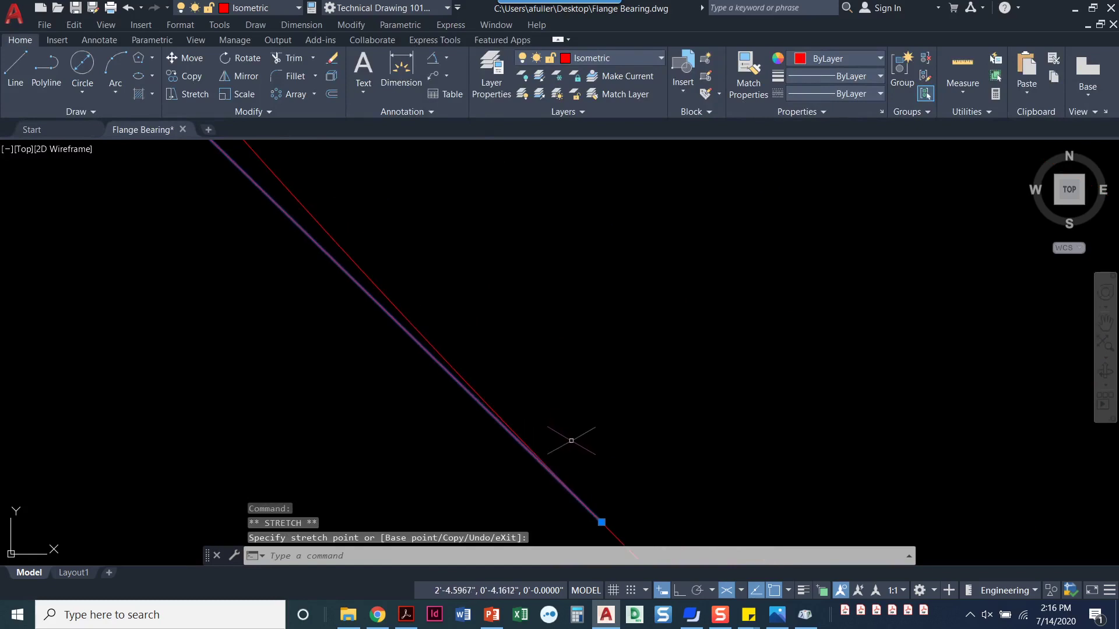
key("Escape")
key("Escape")
Step: Draw a line from the large isocircle's upper edge to a tangent point on the upper right of the upper small isocircle
scroll(590, 384, "down", 6)
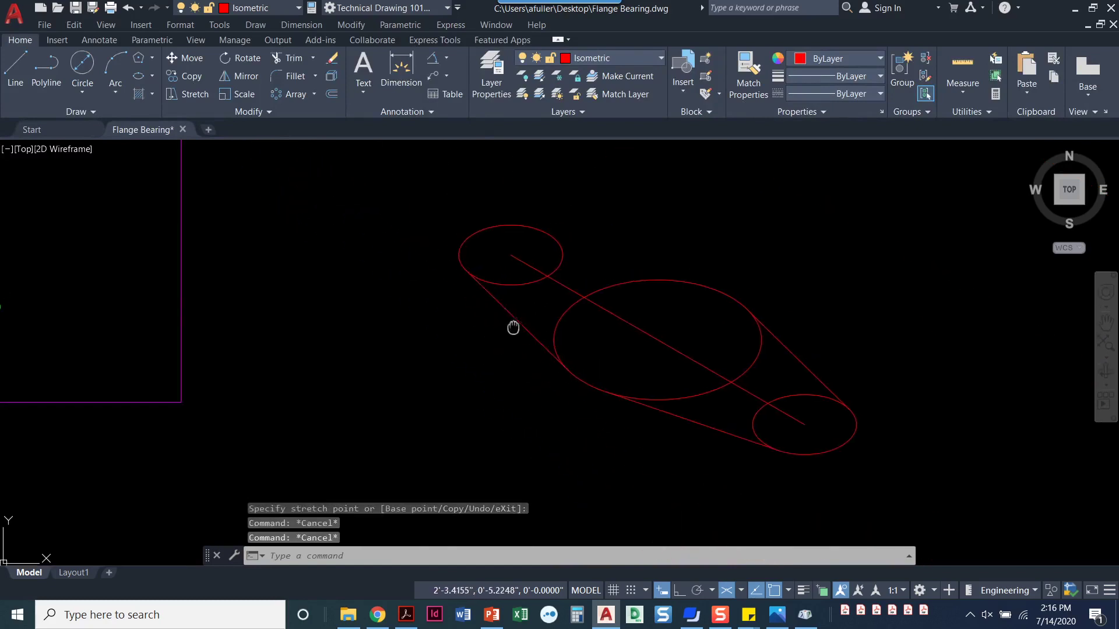
scroll(400, 441, "up", 2)
mouse_move(437, 387)
middle_mouse_down()
mouse_move(322, 352)
mouse_move(283, 317)
middle_mouse_up()
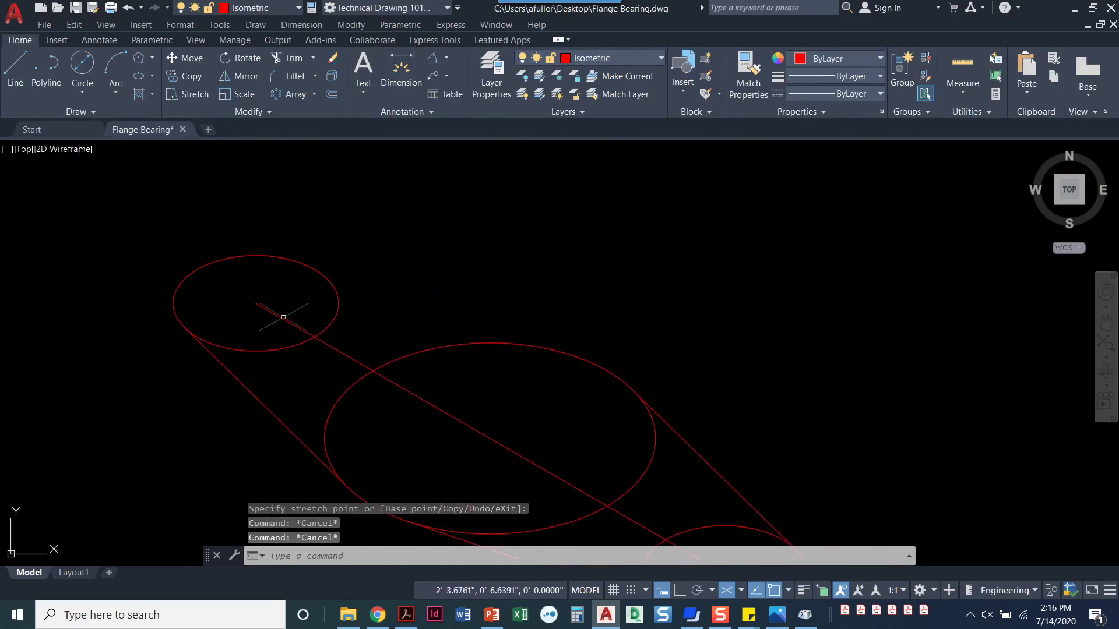
left_click(22, 67)
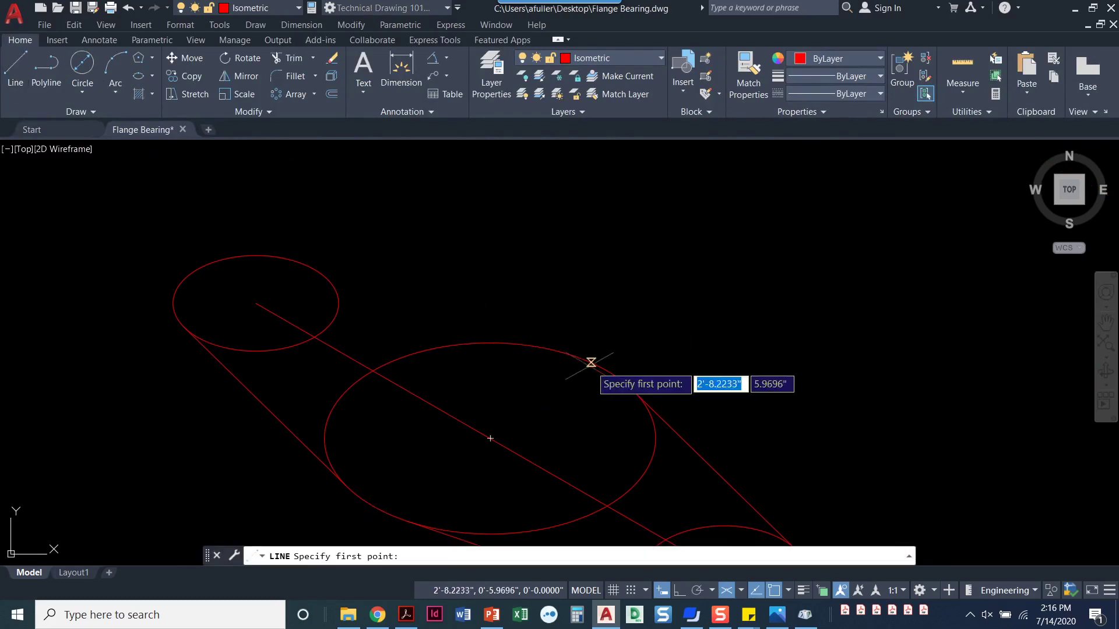
left_click(546, 348)
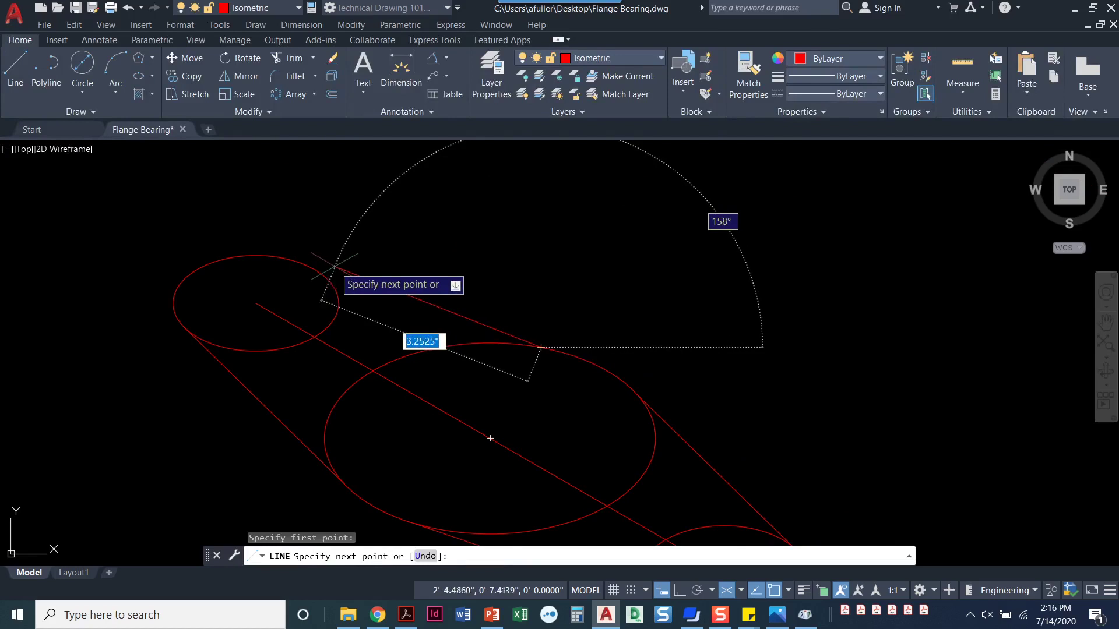
right_click(490, 438, "shift")
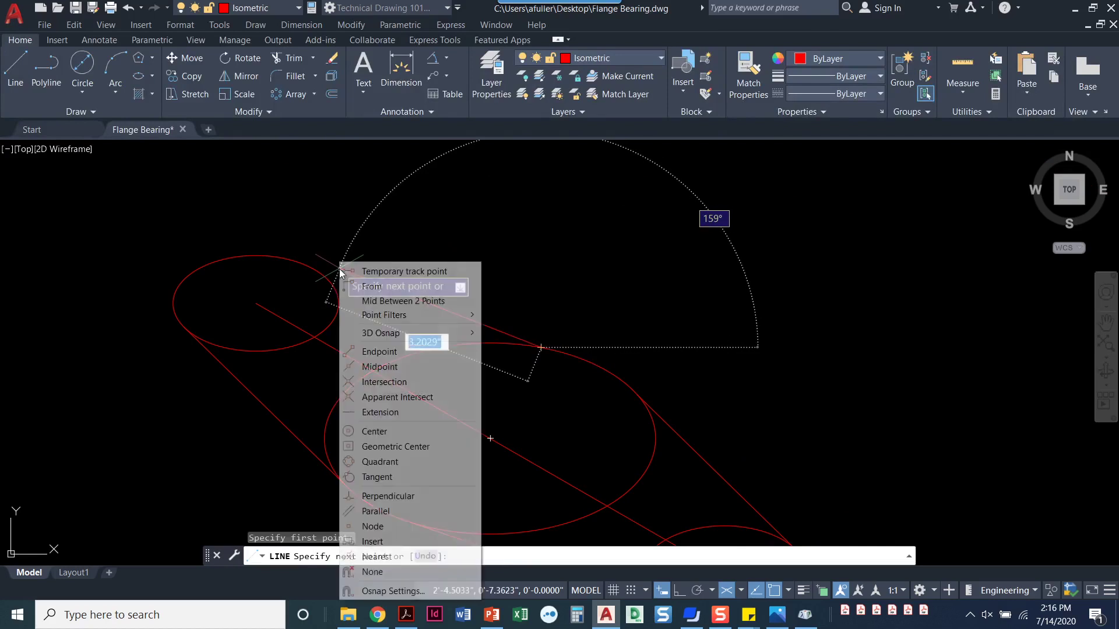
left_click(412, 477)
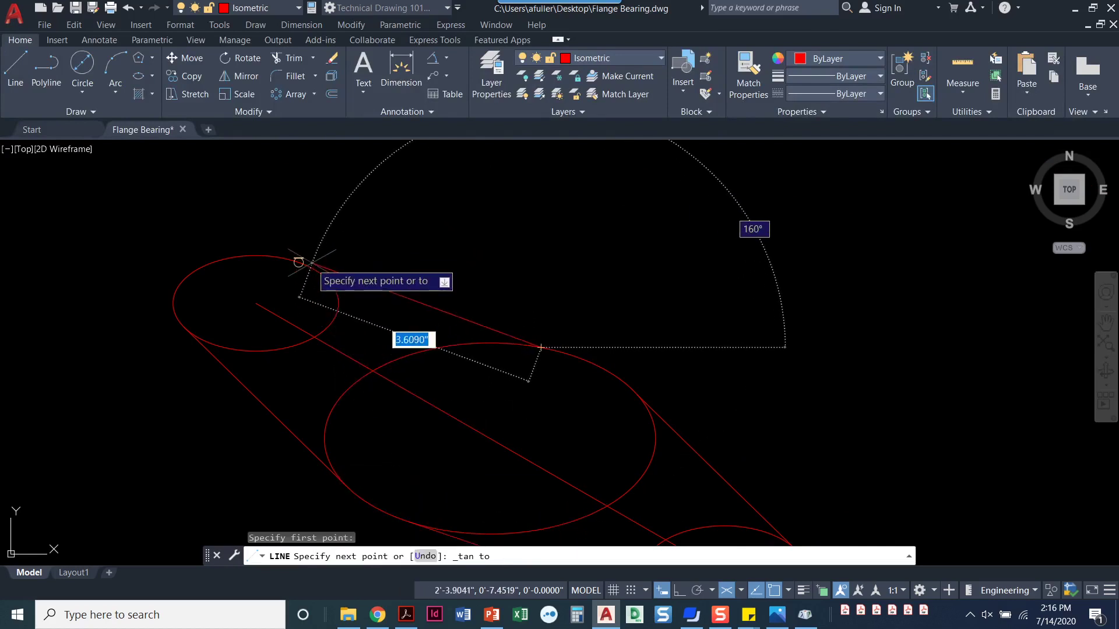
key("Escape")
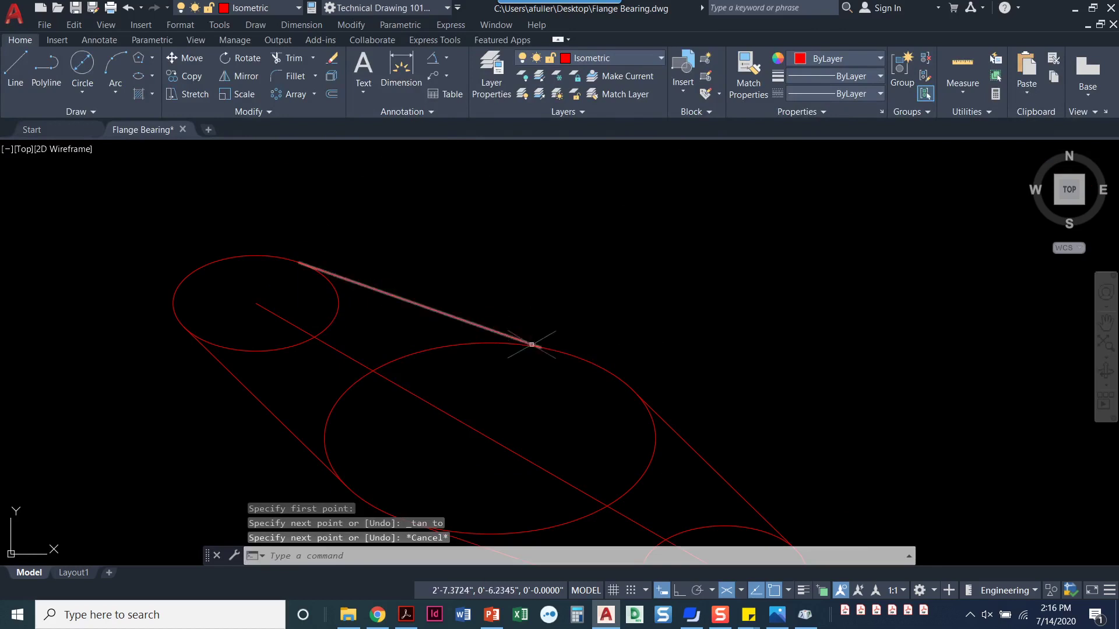
Step: Stretch the new top line's lower end along the large isocircle's upper edge so that it meets the edge tangentially
left_click(531, 344)
scroll(554, 367, "up", 4)
scroll(517, 318, "up", 2)
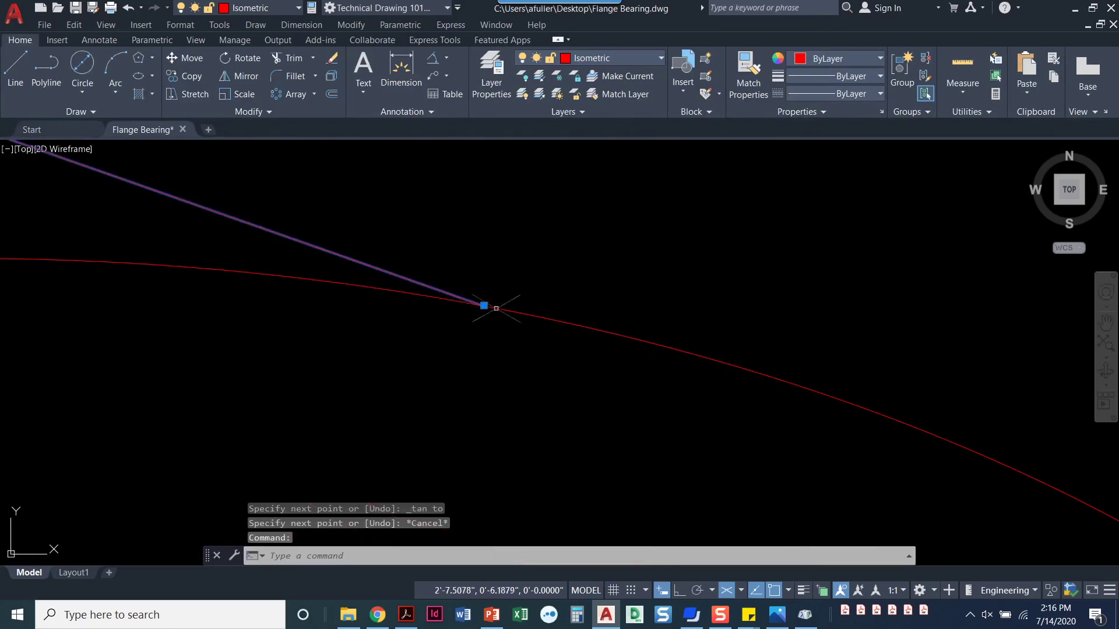
left_click(484, 305)
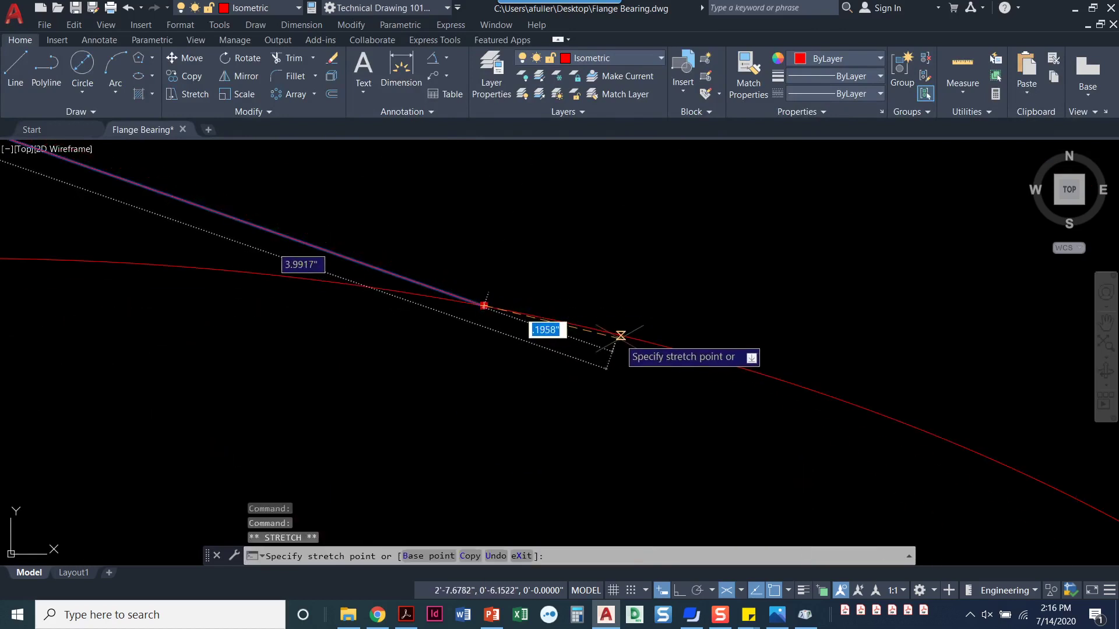
left_click(653, 344)
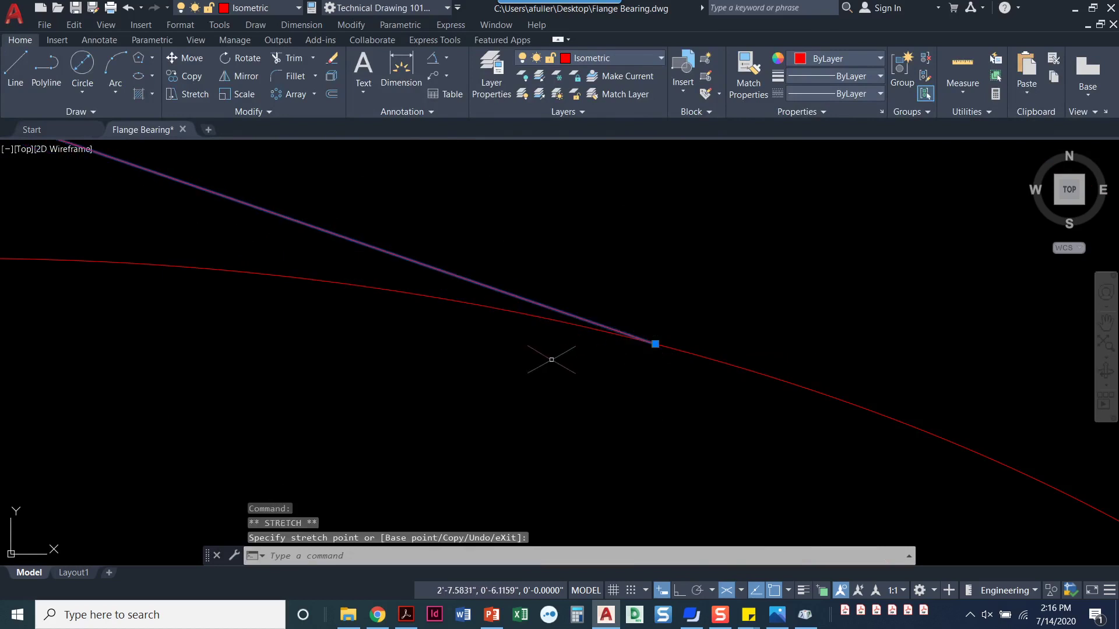
key("Escape")
key("Escape")
scroll(546, 360, "down", 5)
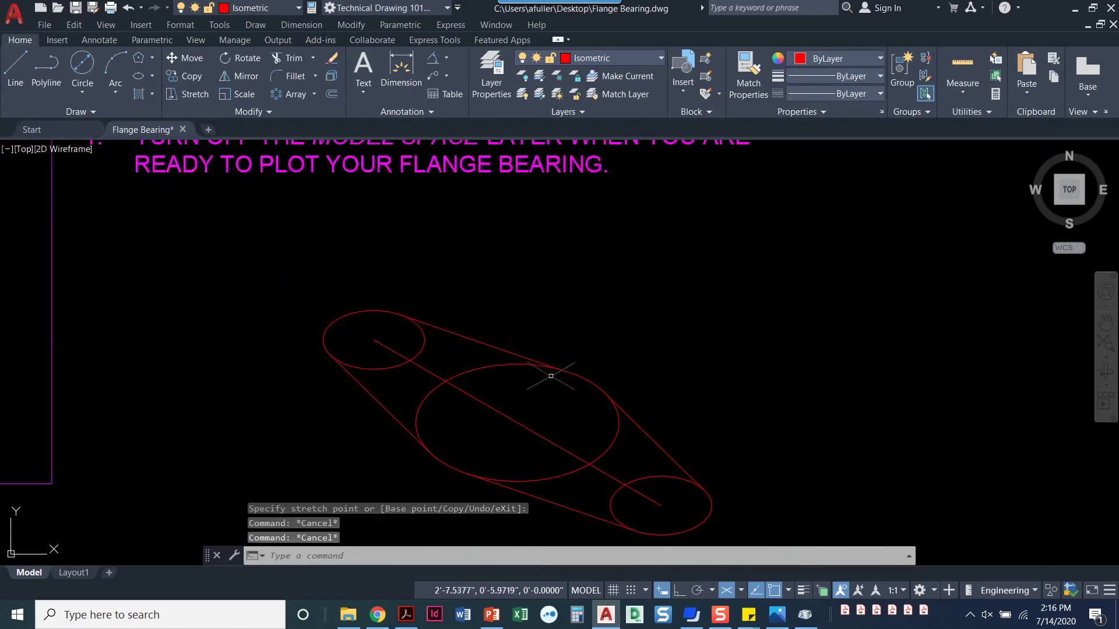
Step: Delete the construction line that joins the centers of the three isocircles
middle_click_drag(521, 324, 521, 320)
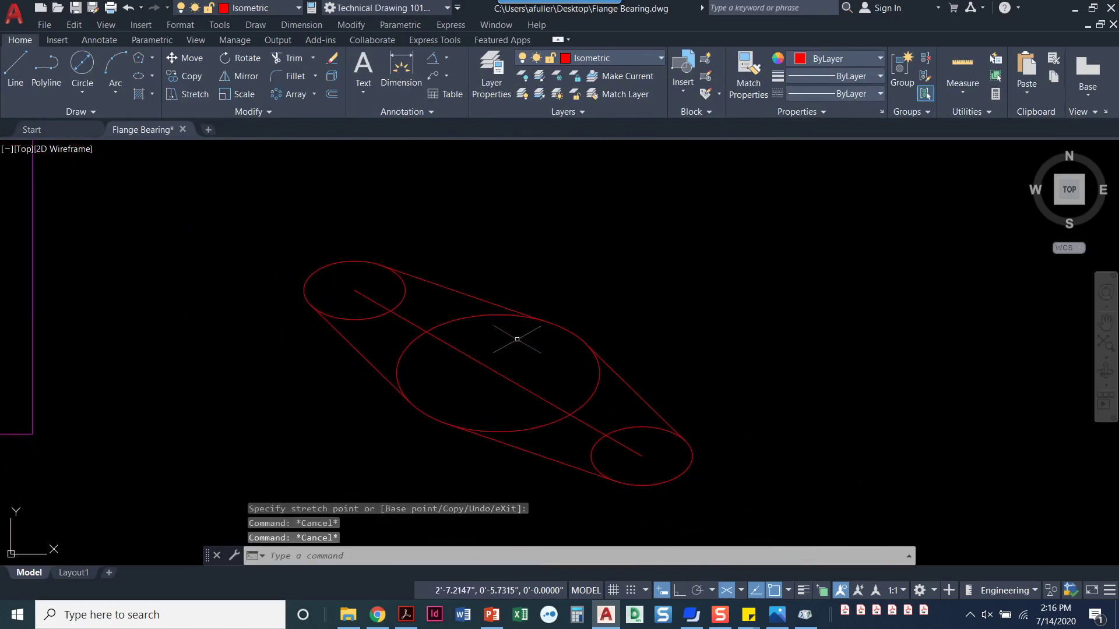
left_click(499, 371)
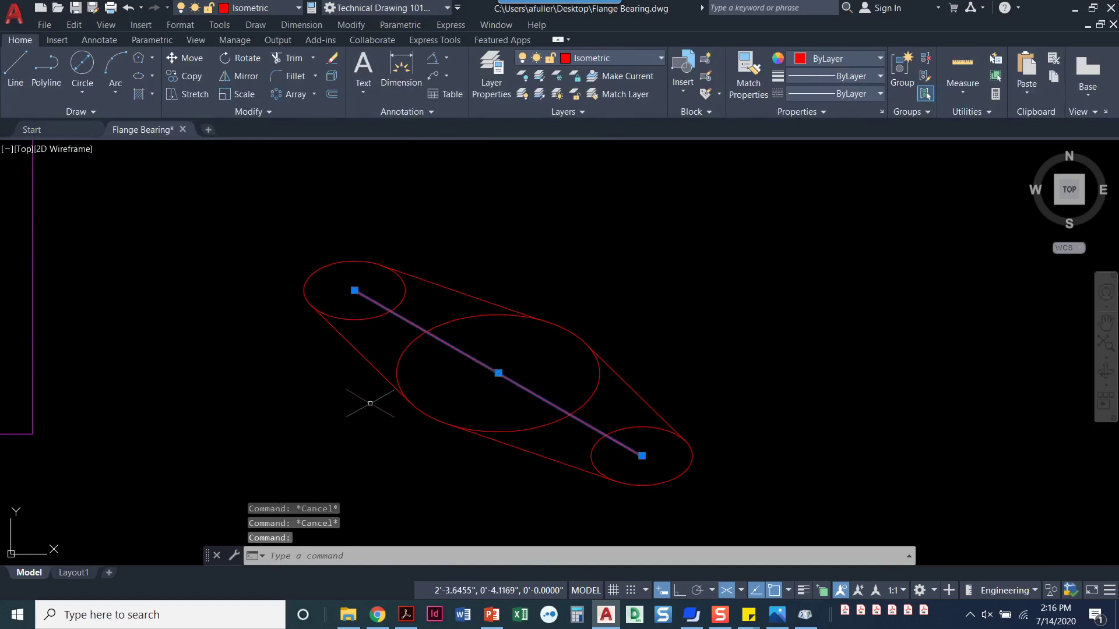
key("Delete")
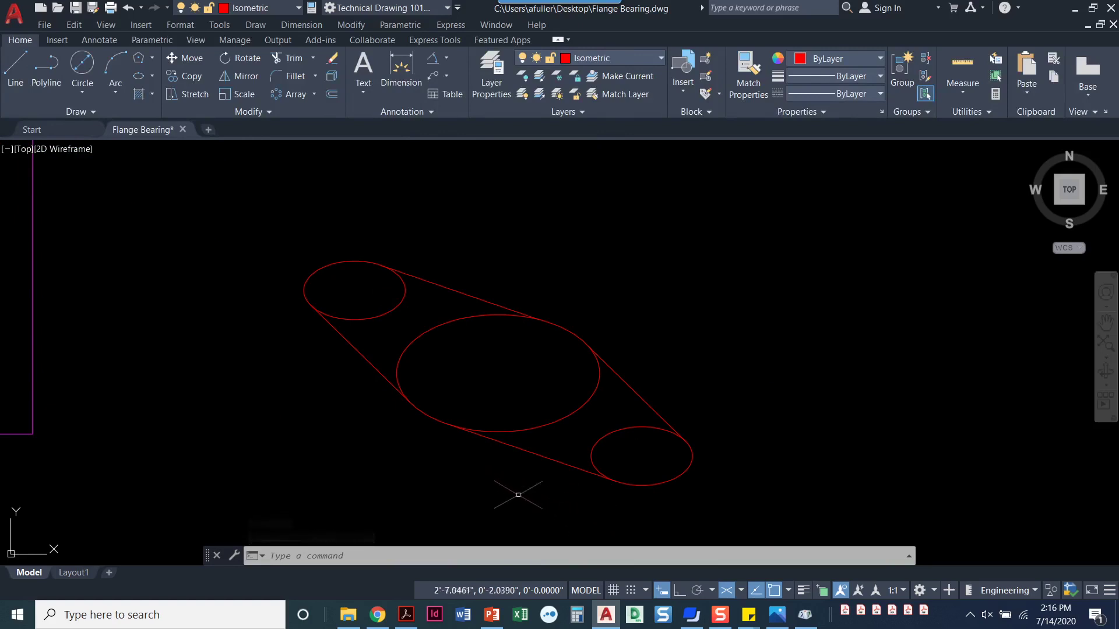
Step: Copy the entire flange outline straight down by 1", using Ortho and the right isoplane
left_click(678, 592)
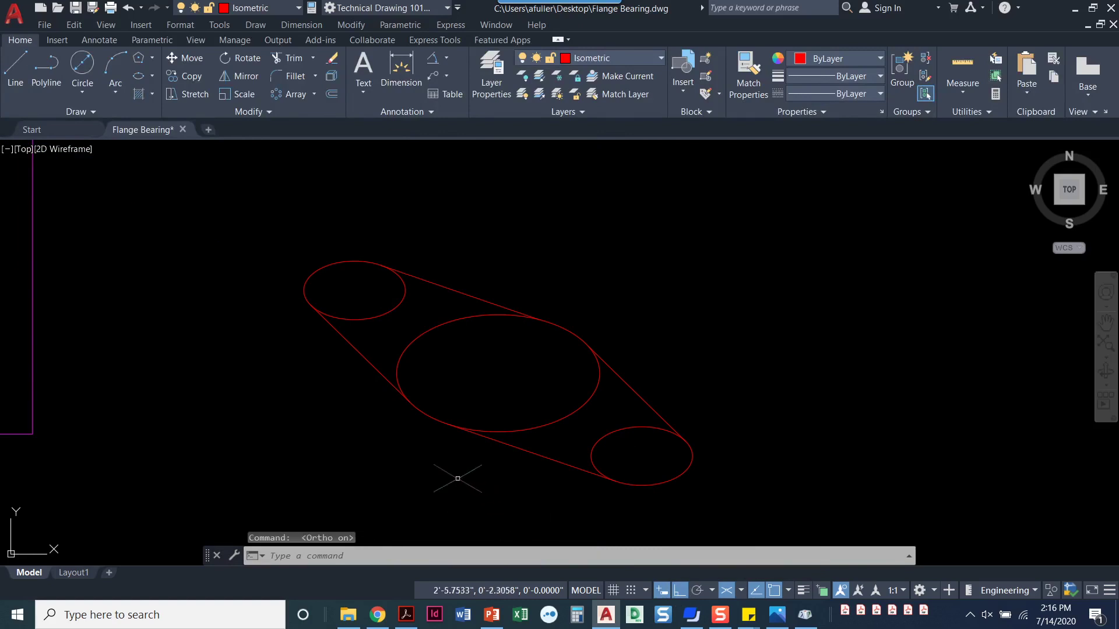
left_click(185, 78)
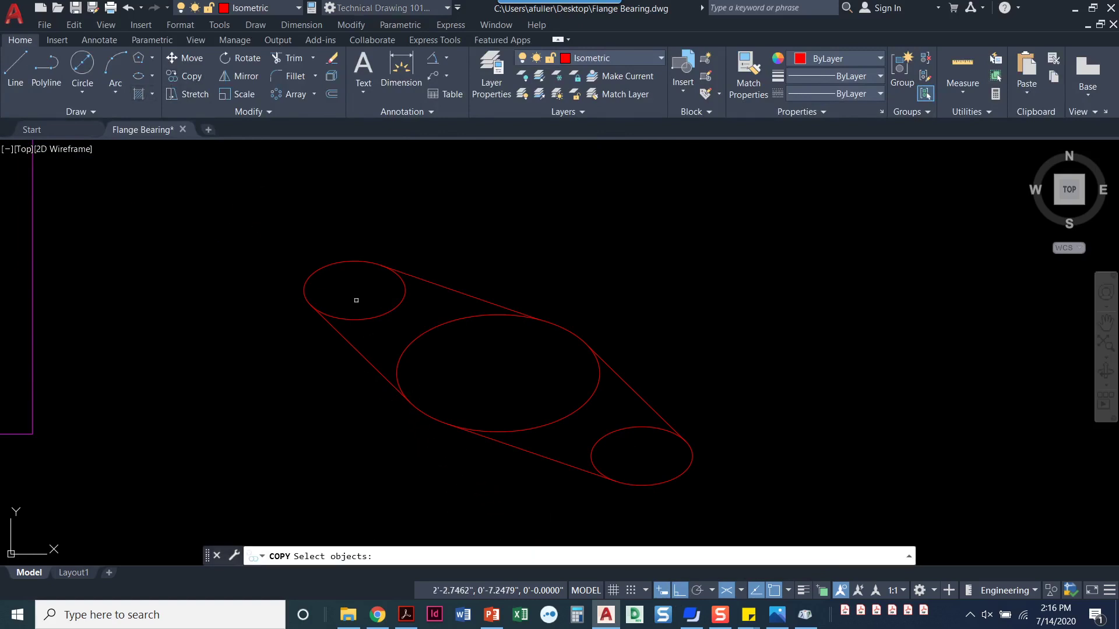
left_click(613, 463)
left_click(326, 246)
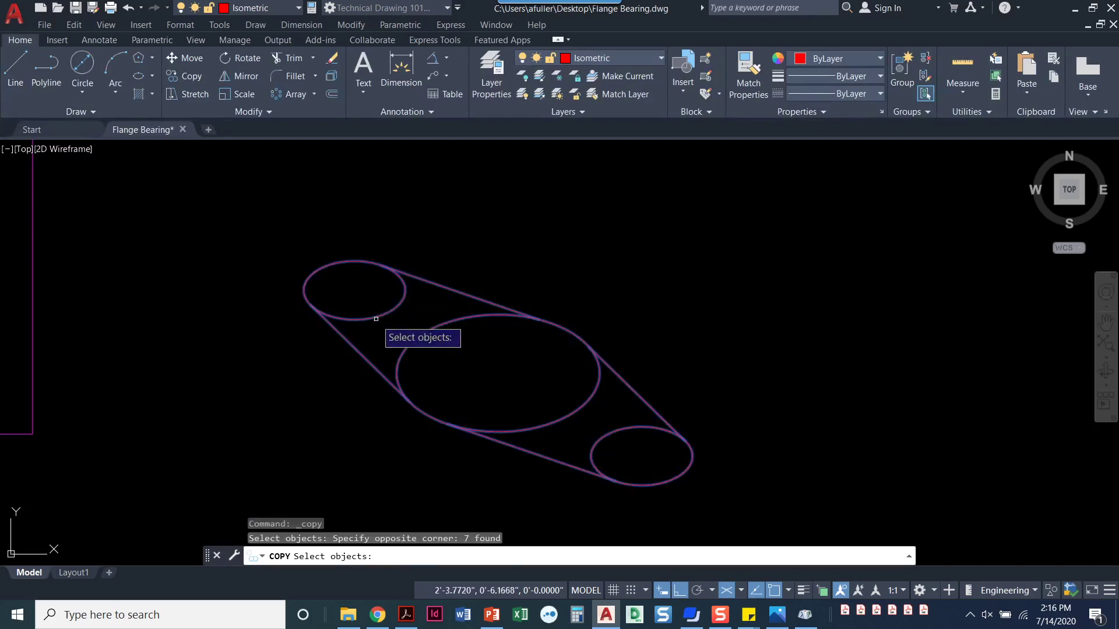
key("Return")
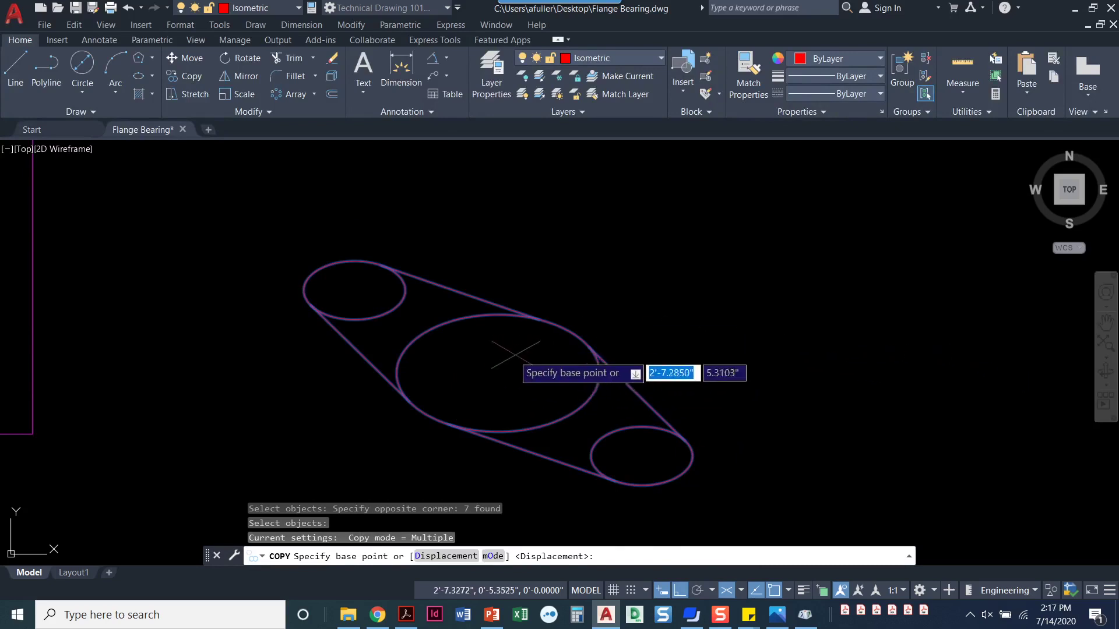
left_click(753, 332)
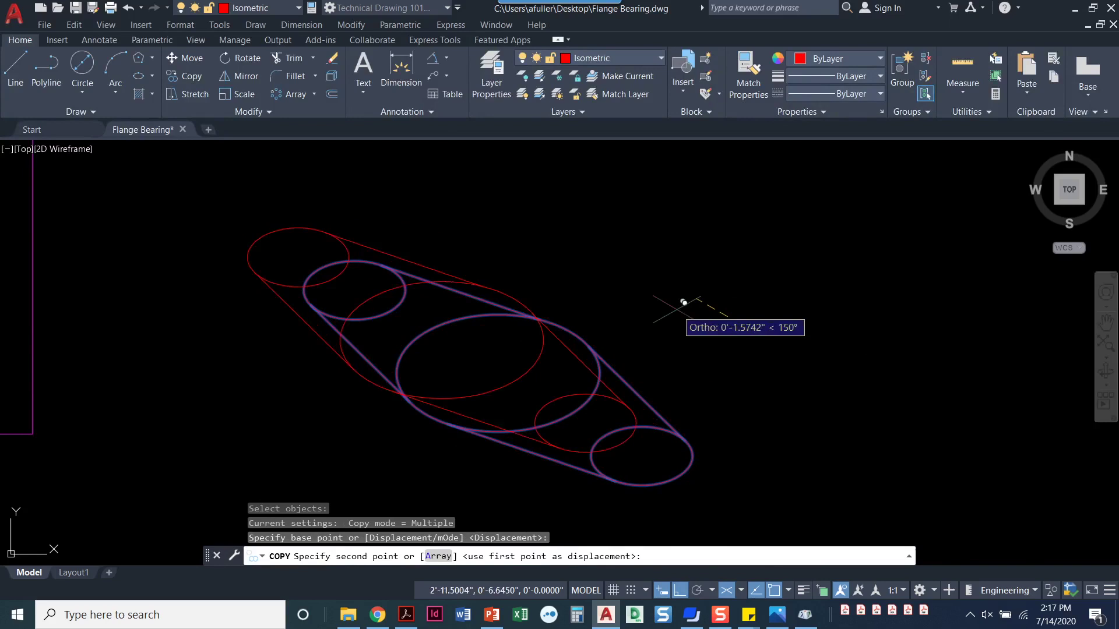
key("F5")
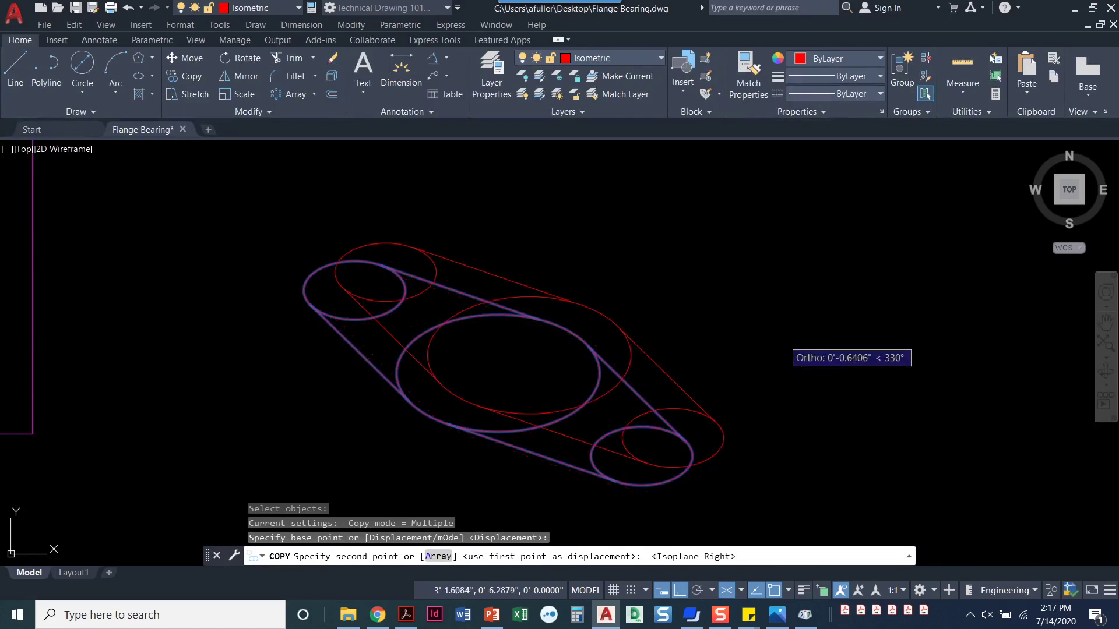
scroll(681, 390, "down", 2)
middle_click_drag(681, 389, 656, 307)
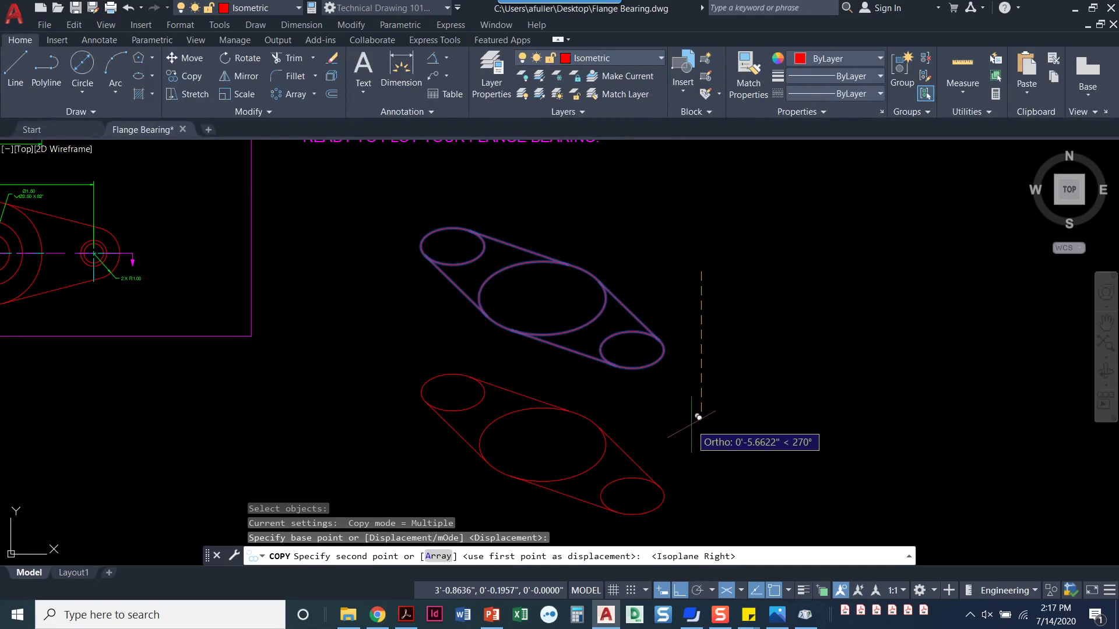
type("1")
key("Return")
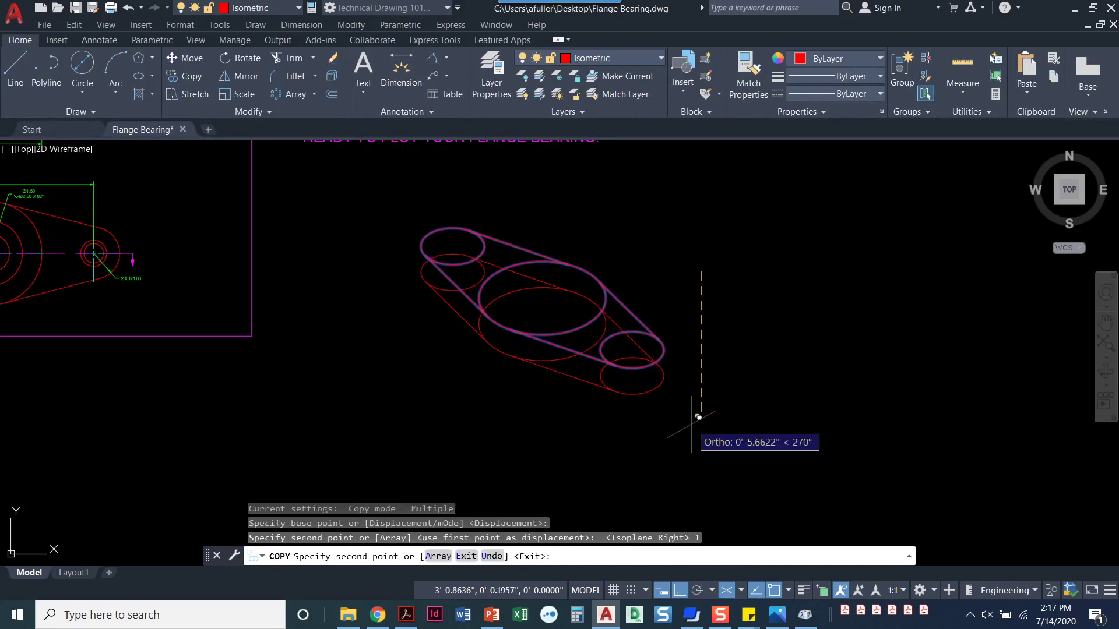
key("Return")
Step: Draw a vertical line joining the right quadrants of the two small isocircles at the flange's lower-right end
scroll(655, 400, "up", 2)
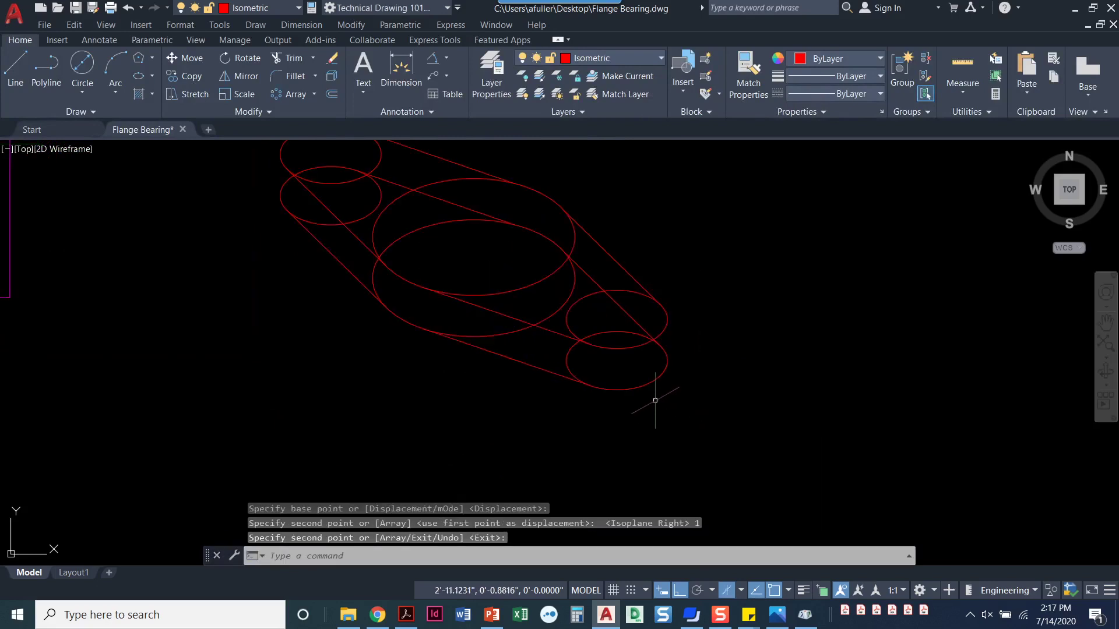
type("l")
key("Return")
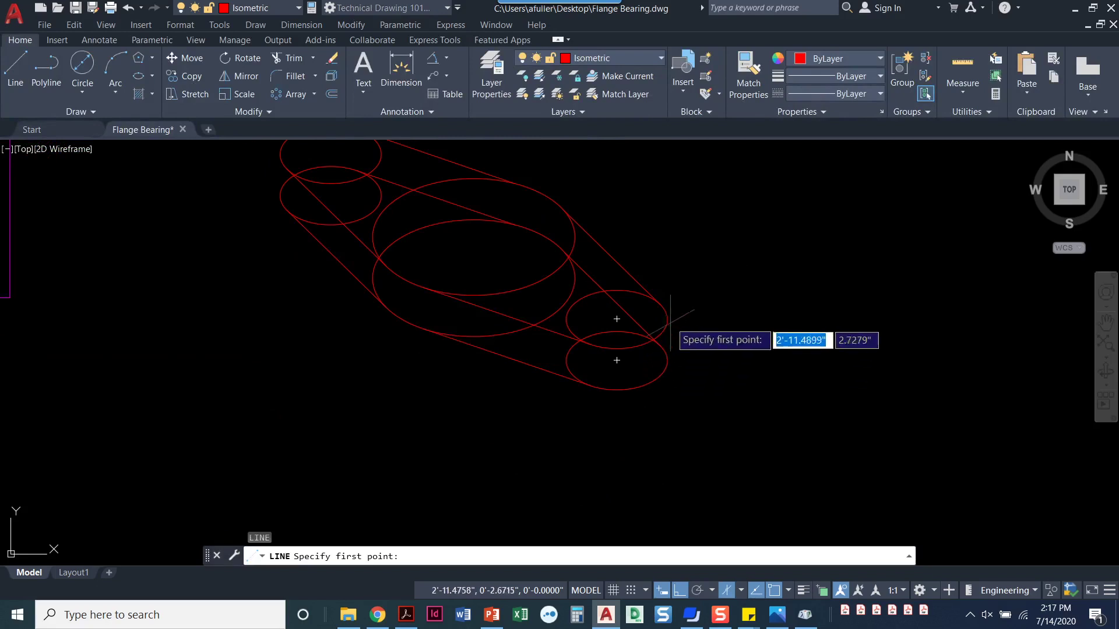
left_click(667, 320)
left_click(668, 360)
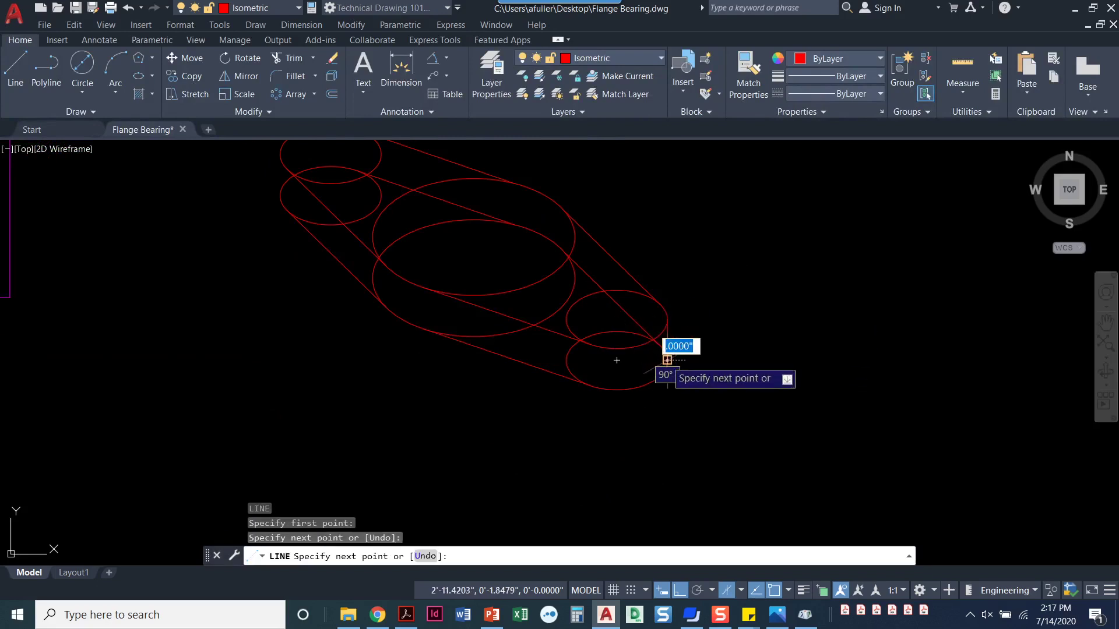
key("Return")
Step: Draw a vertical line joining the left quadrants of the two small isocircles at the flange's upper-left end
middle_click_drag(330, 235, 430, 330)
key("Return")
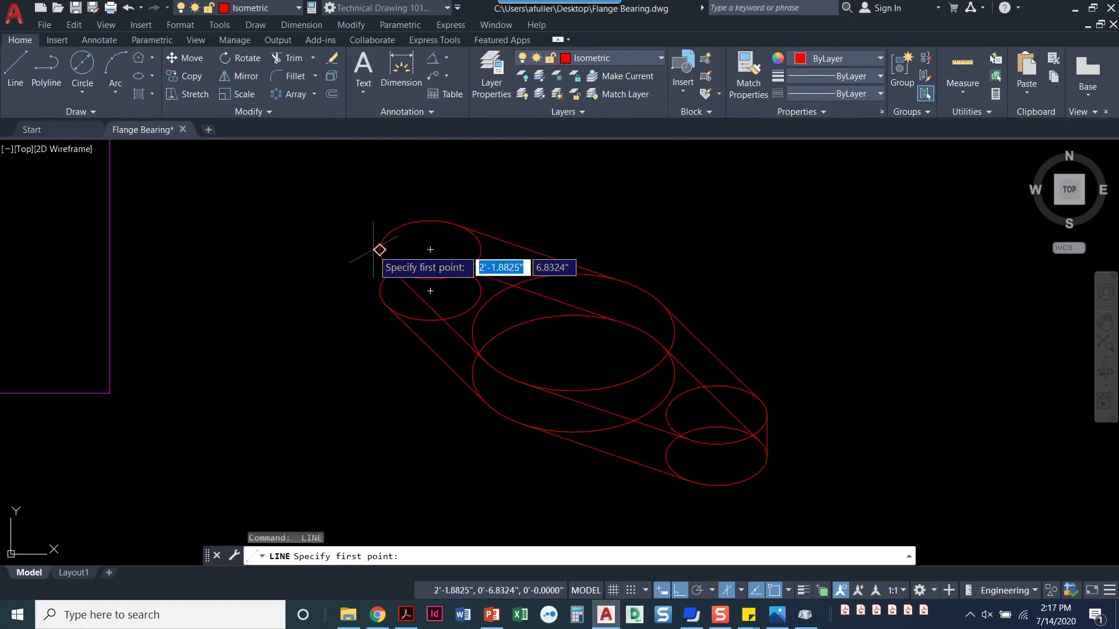
left_click(379, 250)
left_click(379, 290)
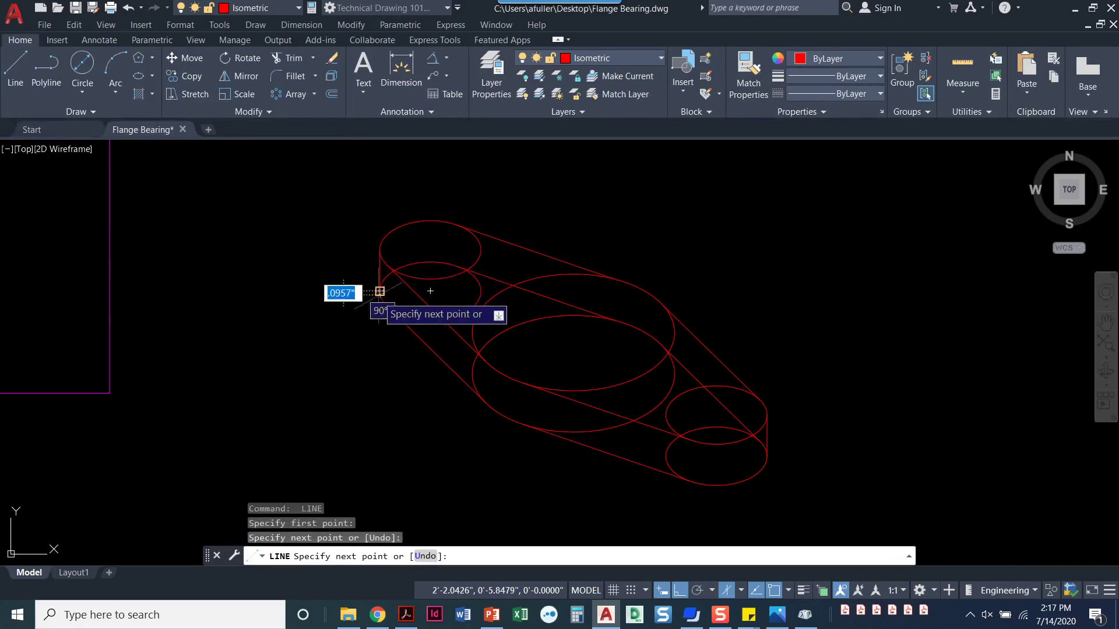
key("Return")
key("Escape")
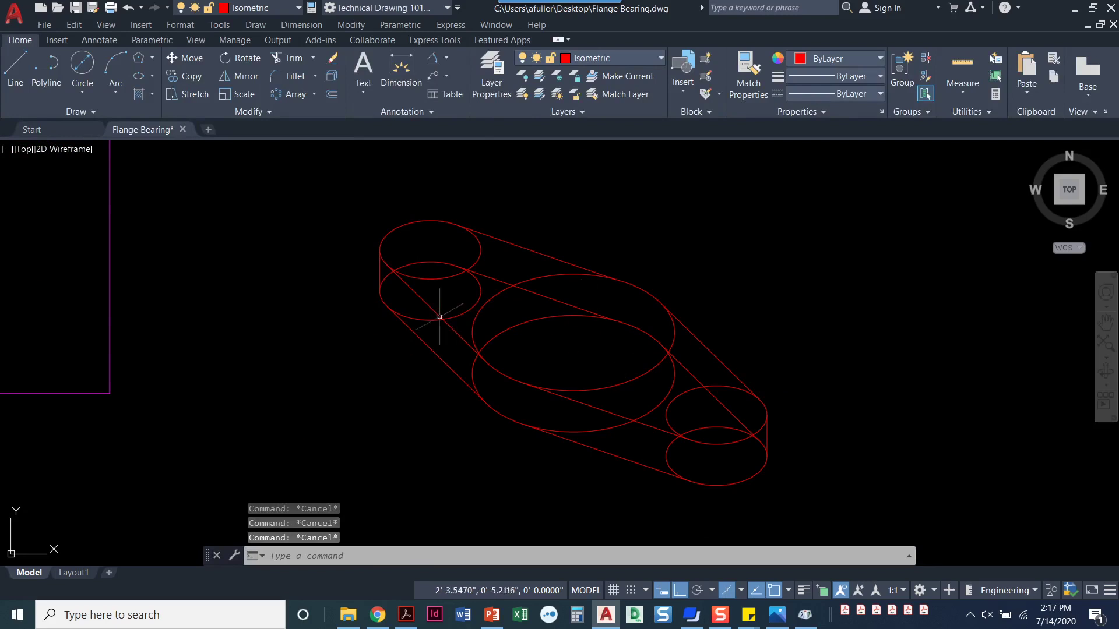
Step: Trim the hidden edges and inner arcs of both small isocircles at the flange's lower-right end, keeping the outer contour
mouse_move(444, 322)
middle_mouse_down()
mouse_move(437, 345)
mouse_move(371, 369)
middle_mouse_up()
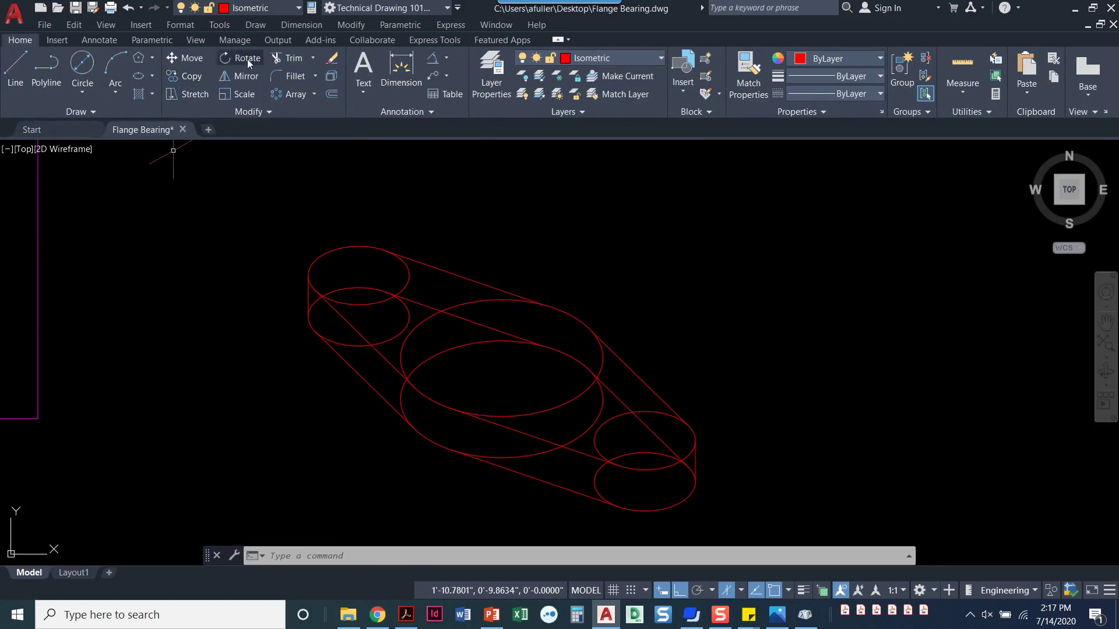
left_click(291, 59)
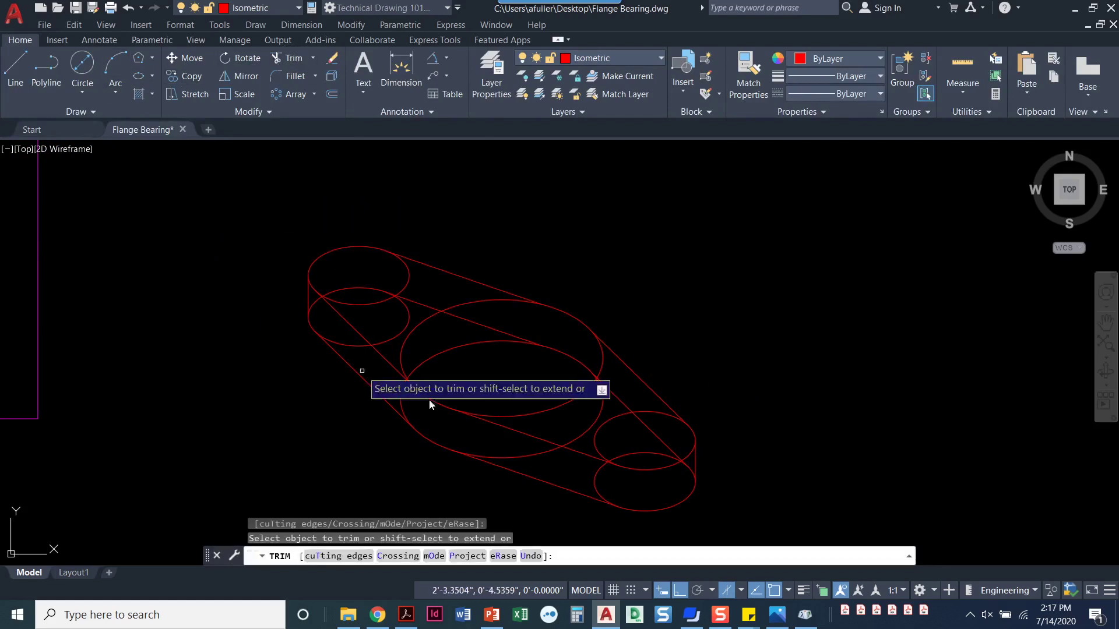
left_click(594, 440)
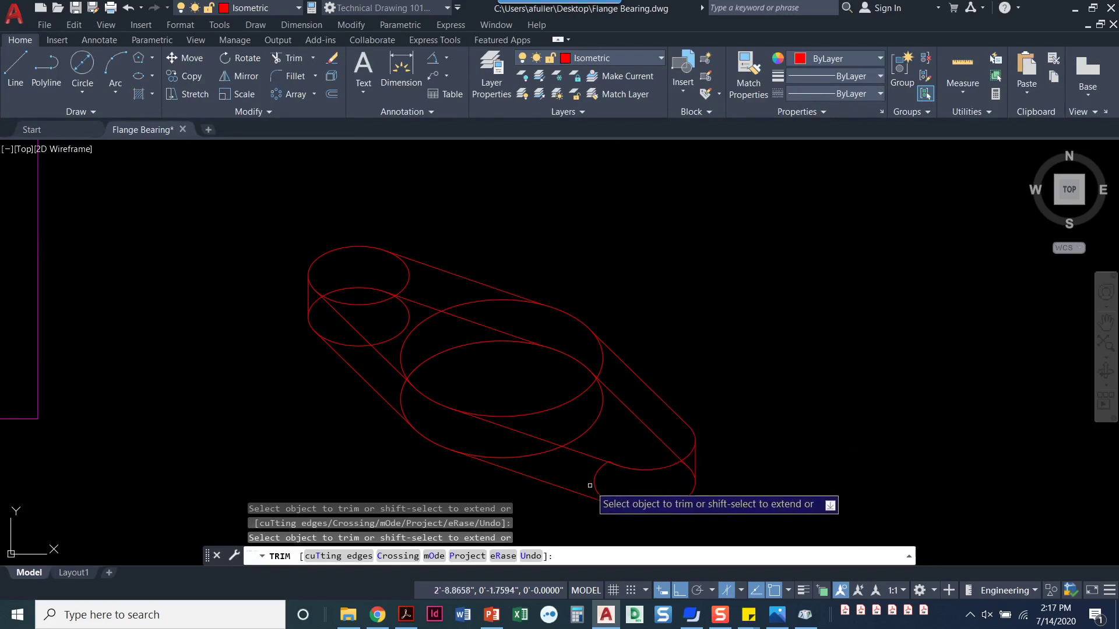
scroll(675, 482, "up", 2)
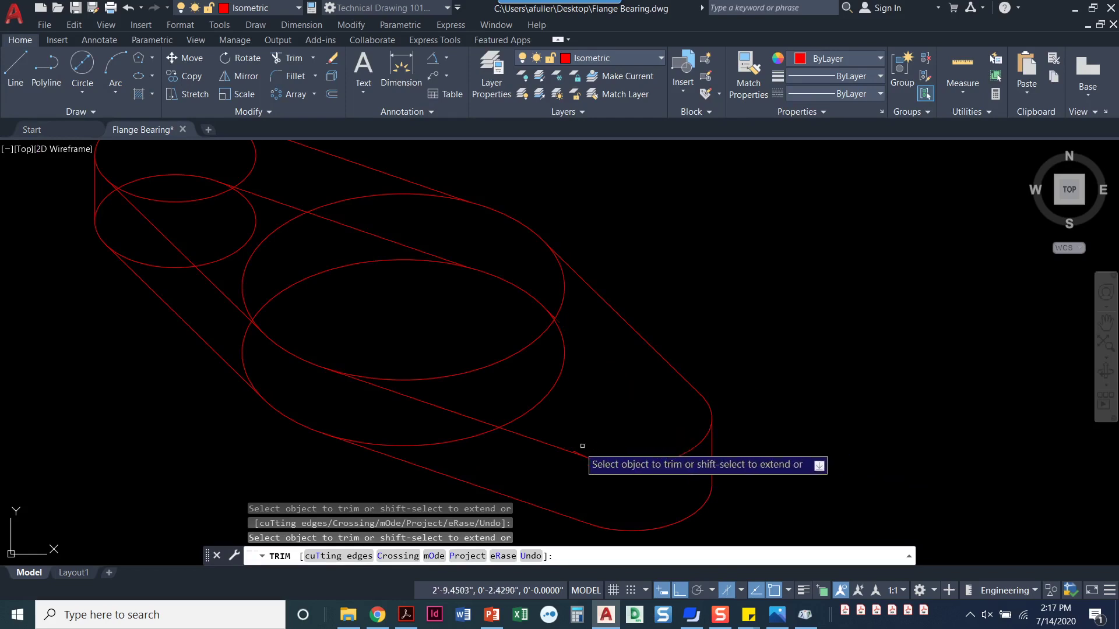
scroll(580, 449, "up", 3)
scroll(627, 466, "down", 4)
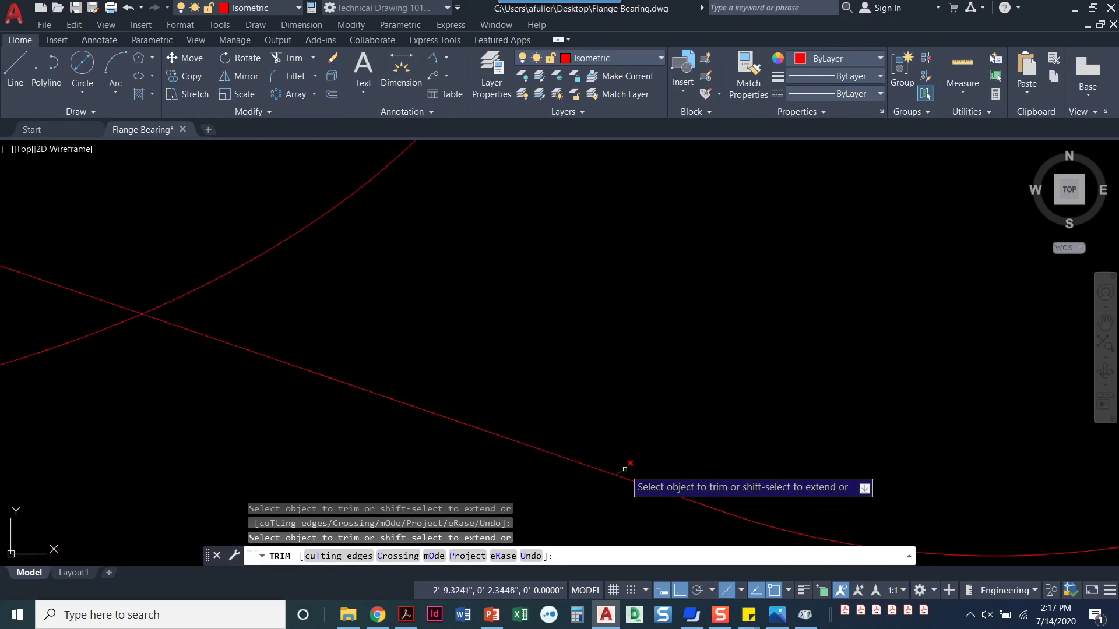
middle_click_drag(513, 452, 689, 472)
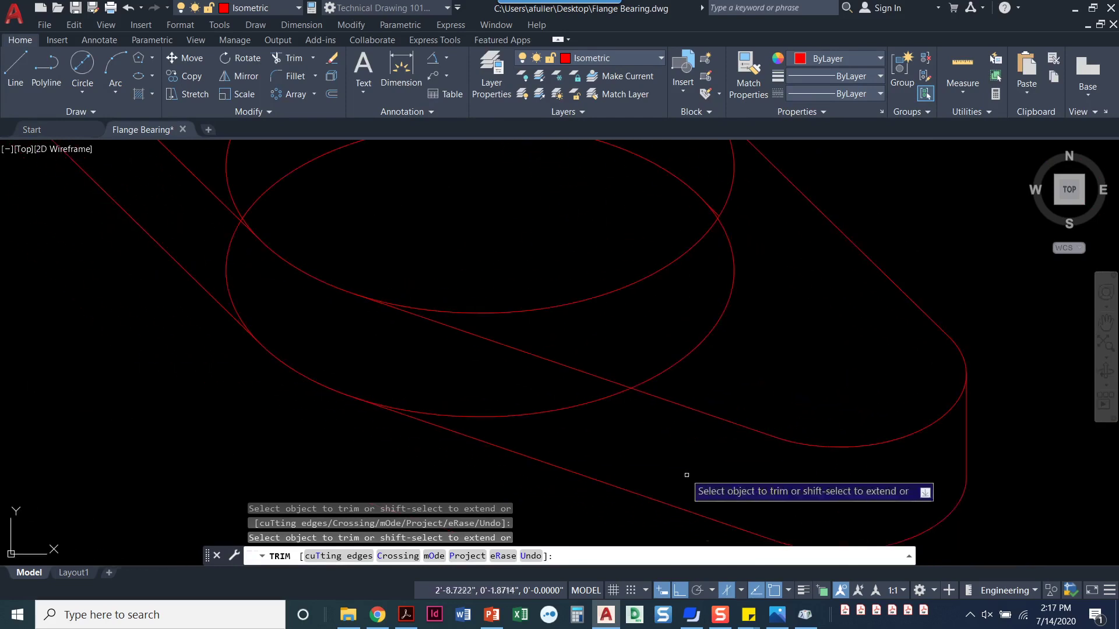
Step: Trim the lower large isocircle to its front arc and remove the hidden tangent line inside the upper large isocircle
left_click(671, 364)
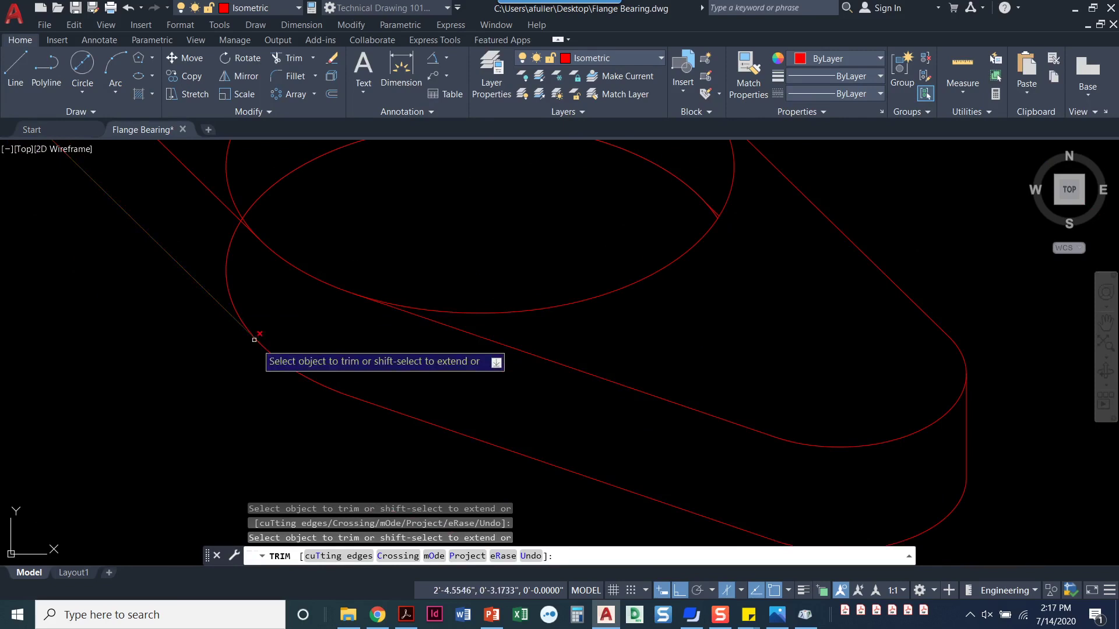
scroll(317, 366, "down", 3)
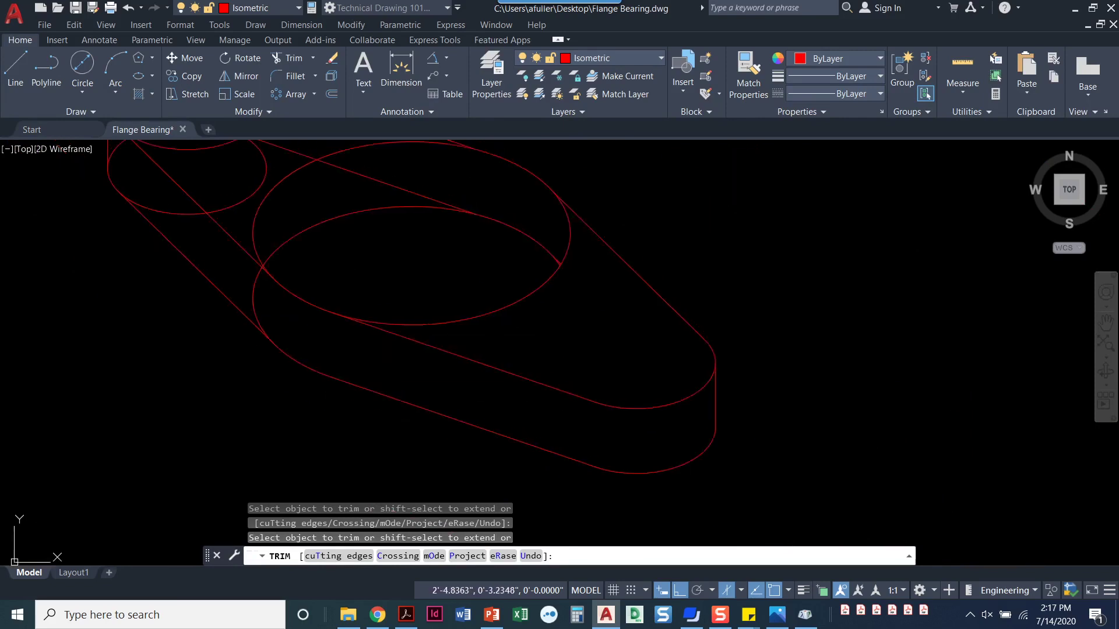
middle_click_drag(289, 391, 428, 437)
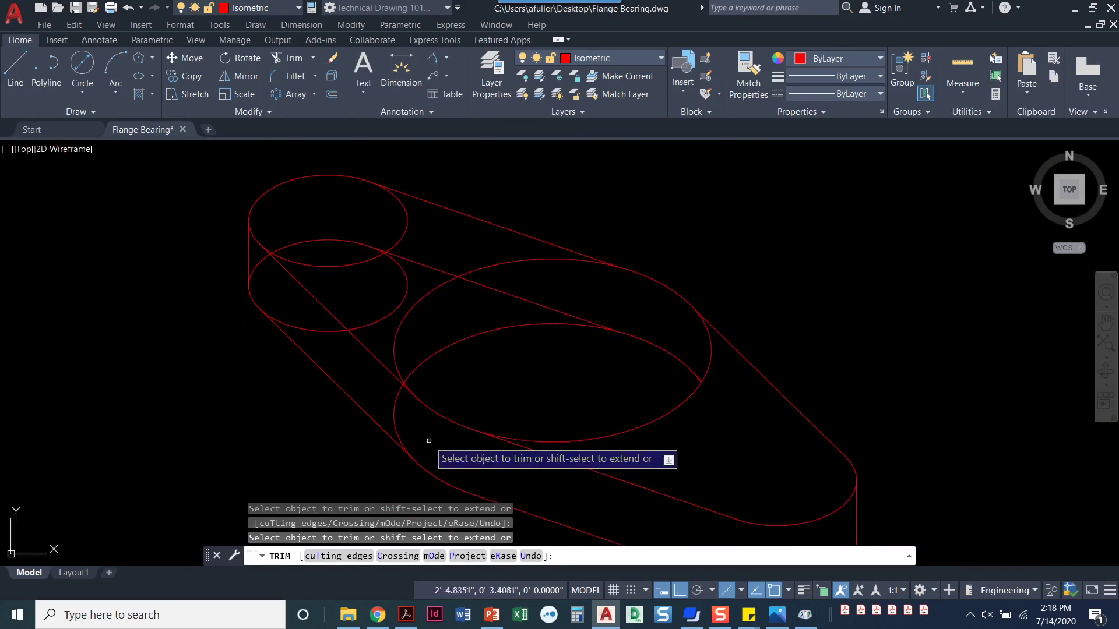
left_click(437, 353)
left_click(663, 350)
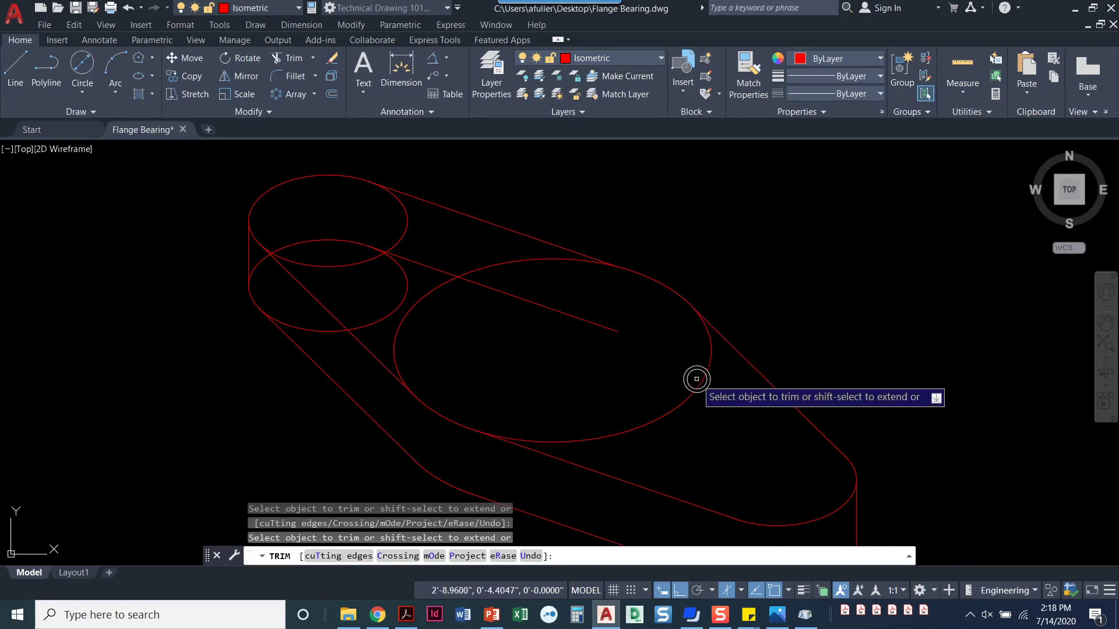
left_click(599, 324)
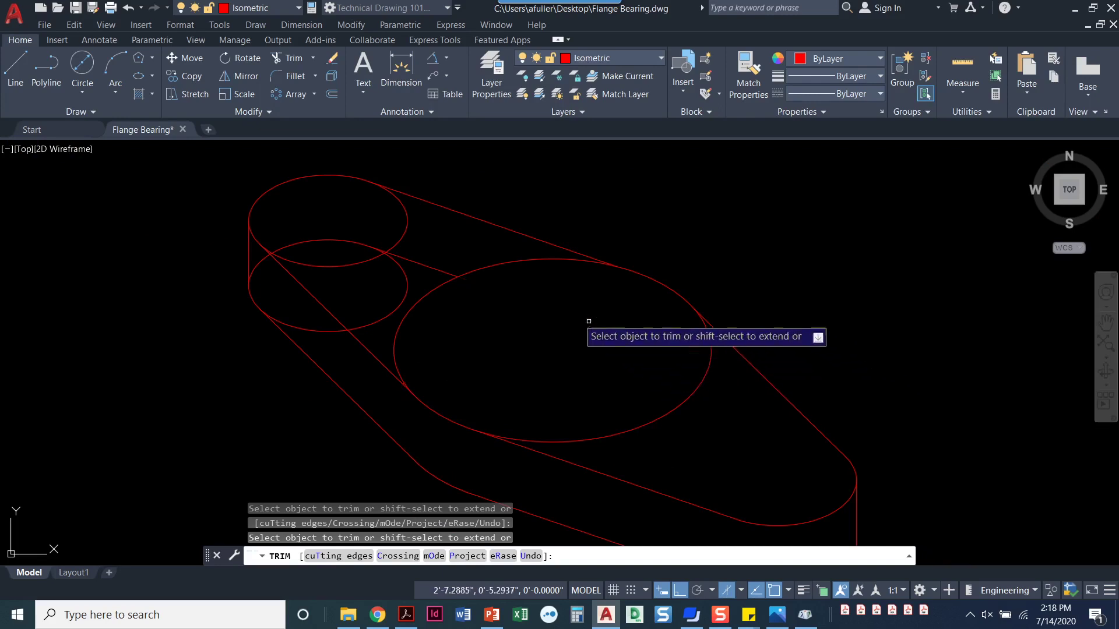
Step: Trim the remaining hidden line, inner small-isocircle arcs and leftover corner pieces at the flange's upper-left end
left_click(447, 275)
left_click(398, 271)
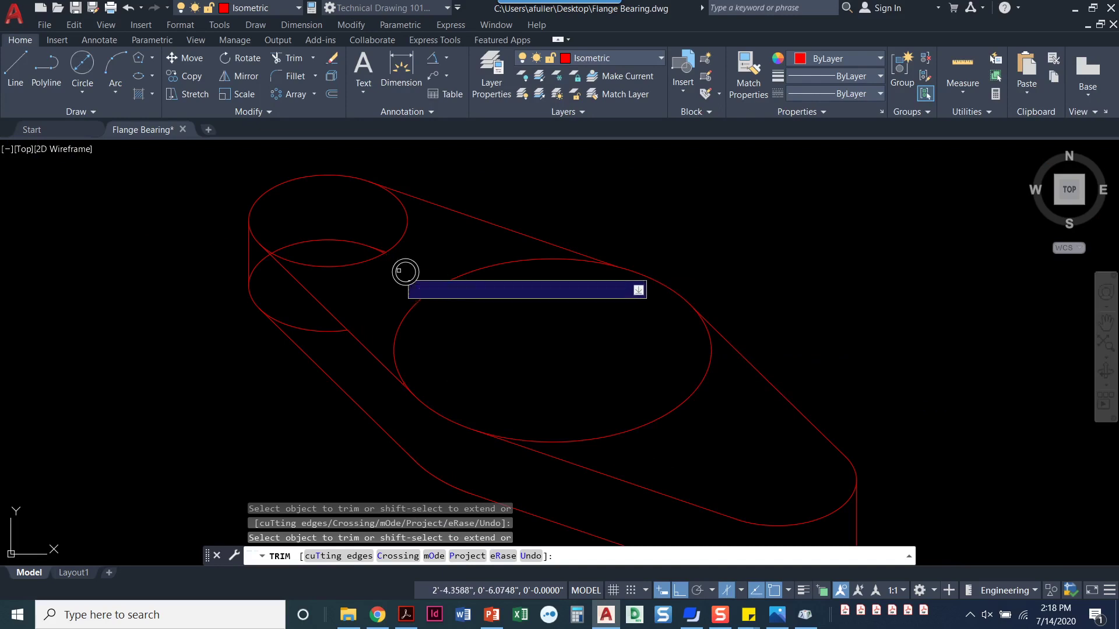
left_click(380, 252)
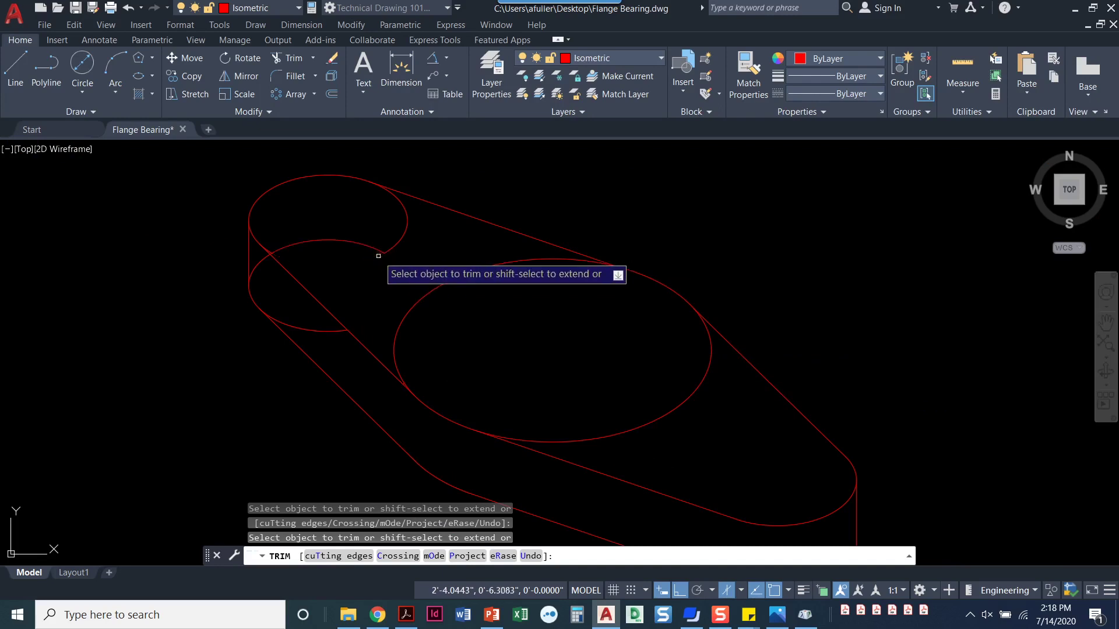
left_click(384, 251)
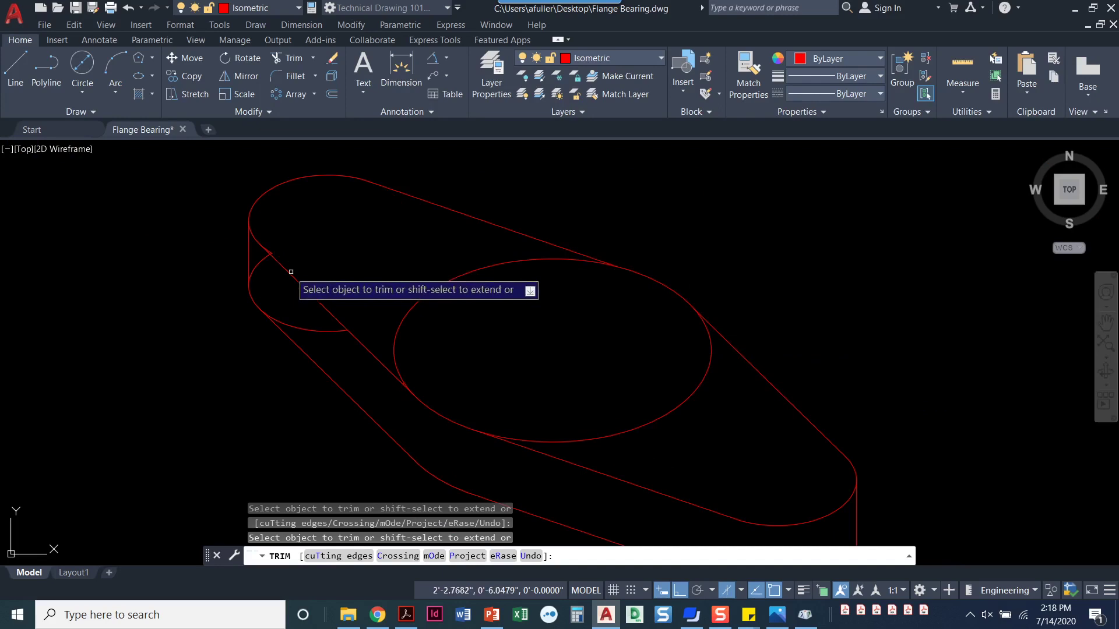
left_click(312, 331)
scroll(258, 266, "up", 2)
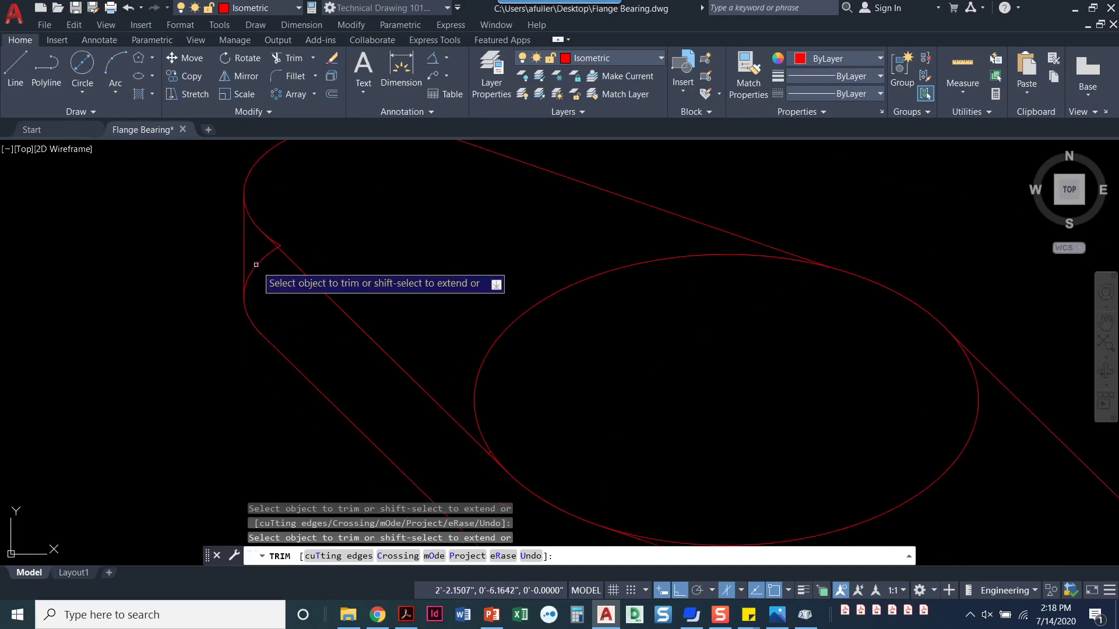
scroll(256, 264, "up", 3)
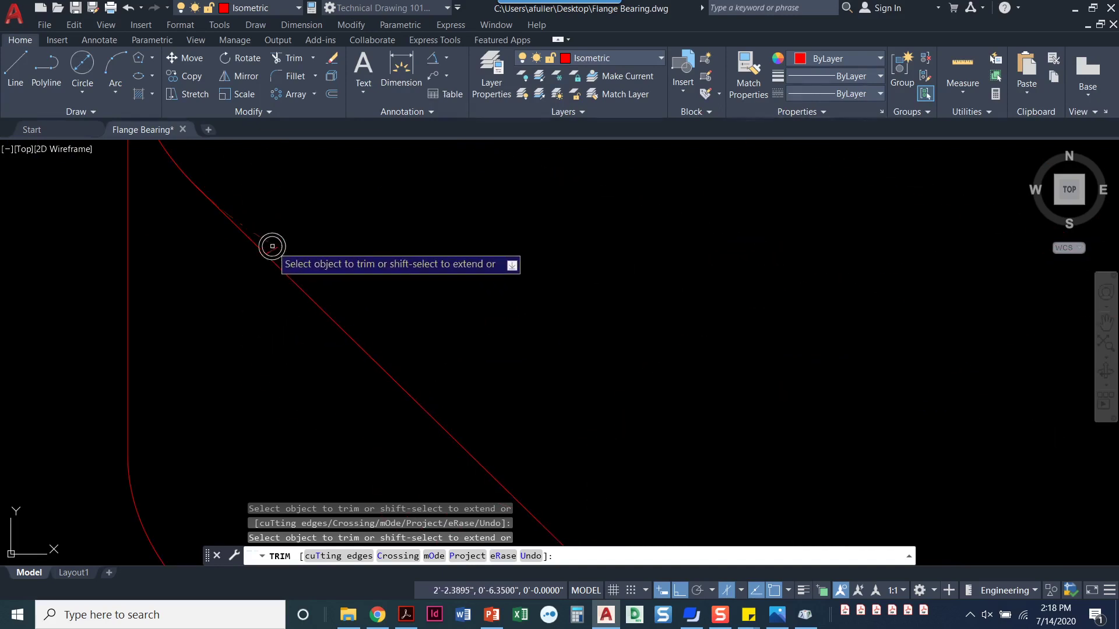
scroll(383, 291, "down", 4)
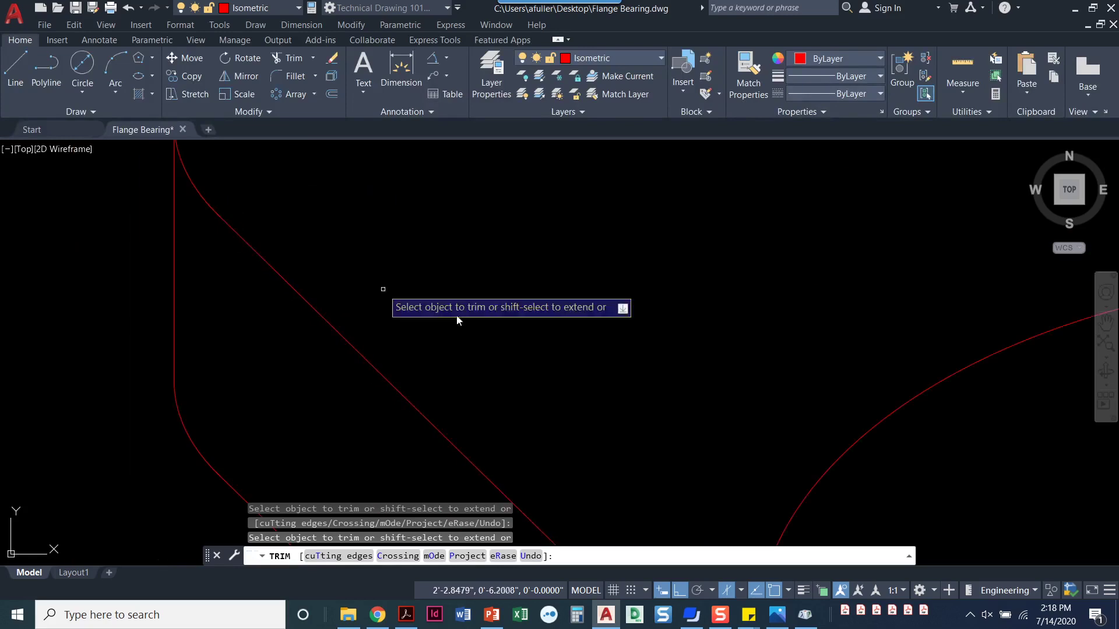
Step: Try trimming the upper large isocircle's lower-left arc between the two tangent lines, and undo that trim
middle_click_drag(515, 357, 237, 183)
scroll(382, 442, "down", 1)
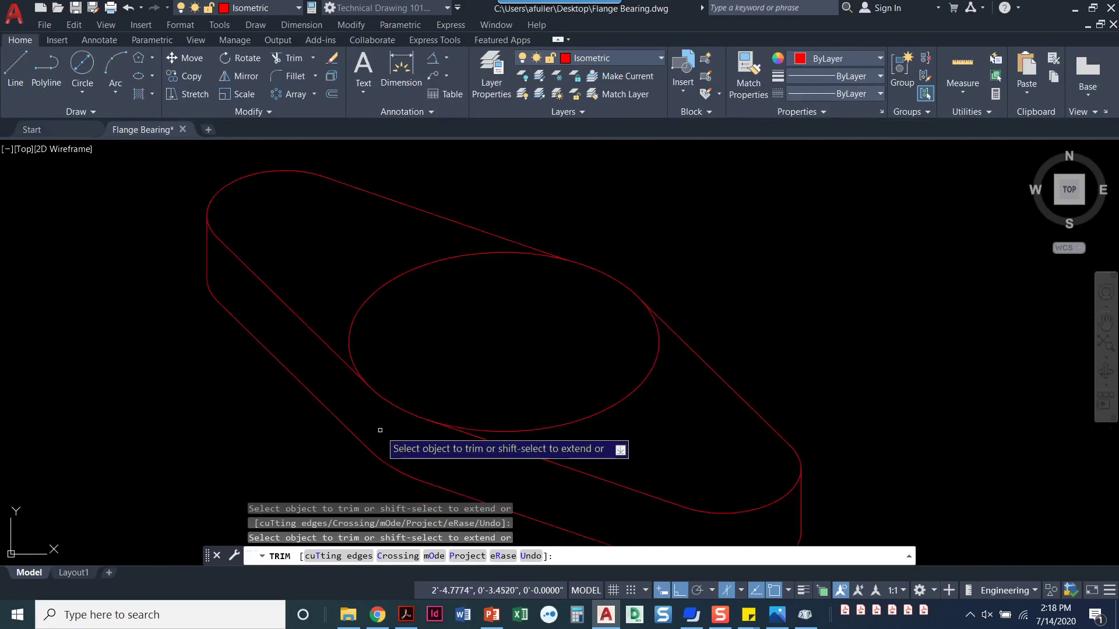
scroll(349, 369, "up", 5)
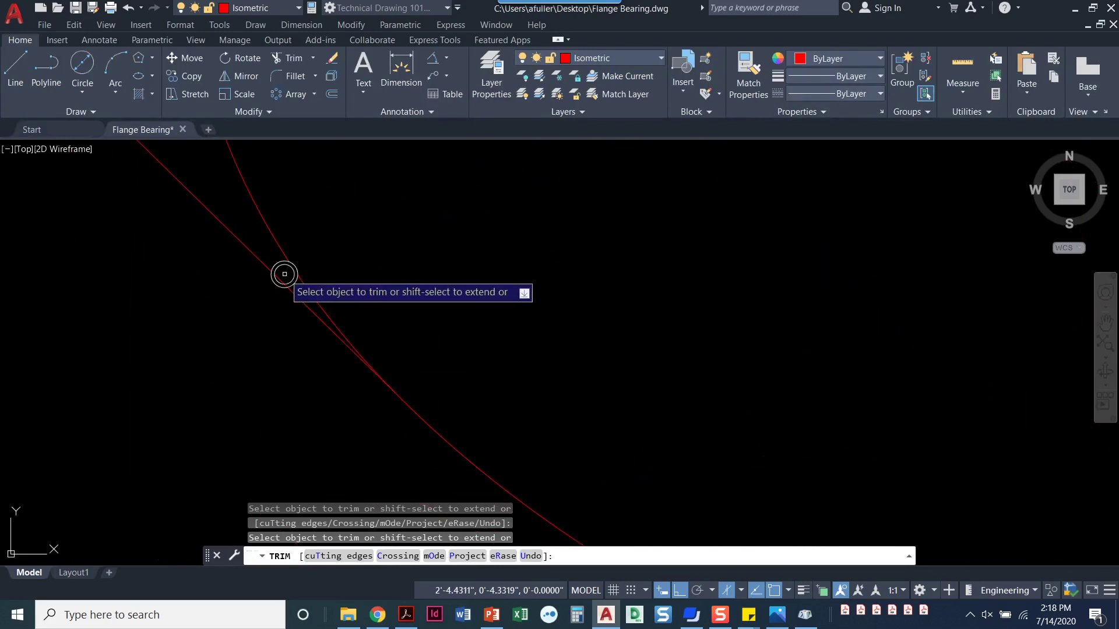
scroll(286, 274, "down", 3)
scroll(370, 418, "down", 3)
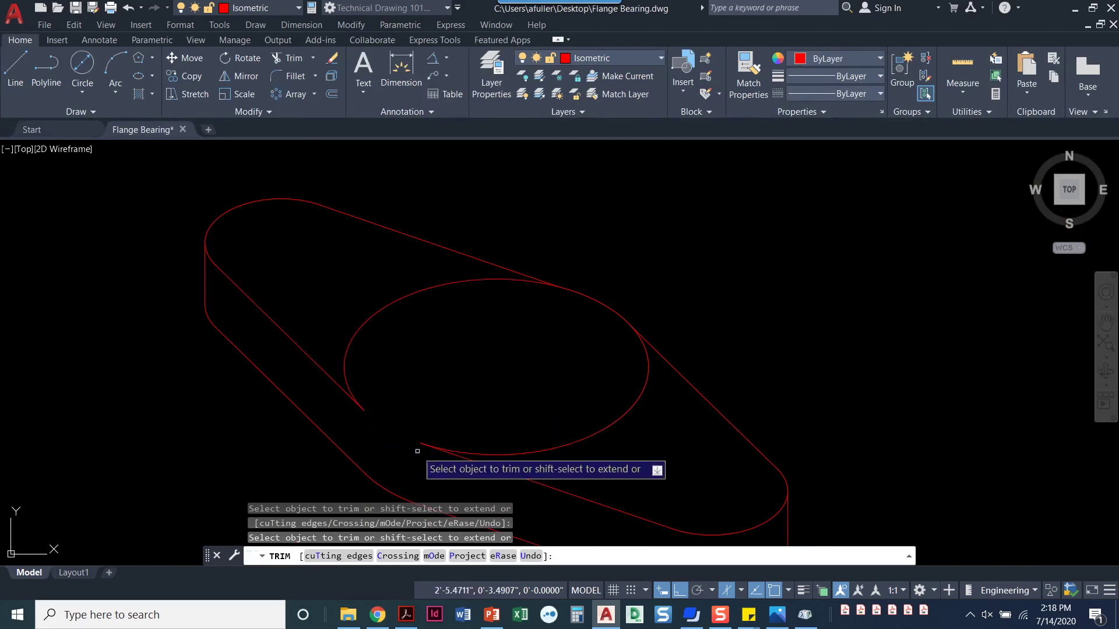
type("u")
key("Return")
scroll(413, 443, "down", 5)
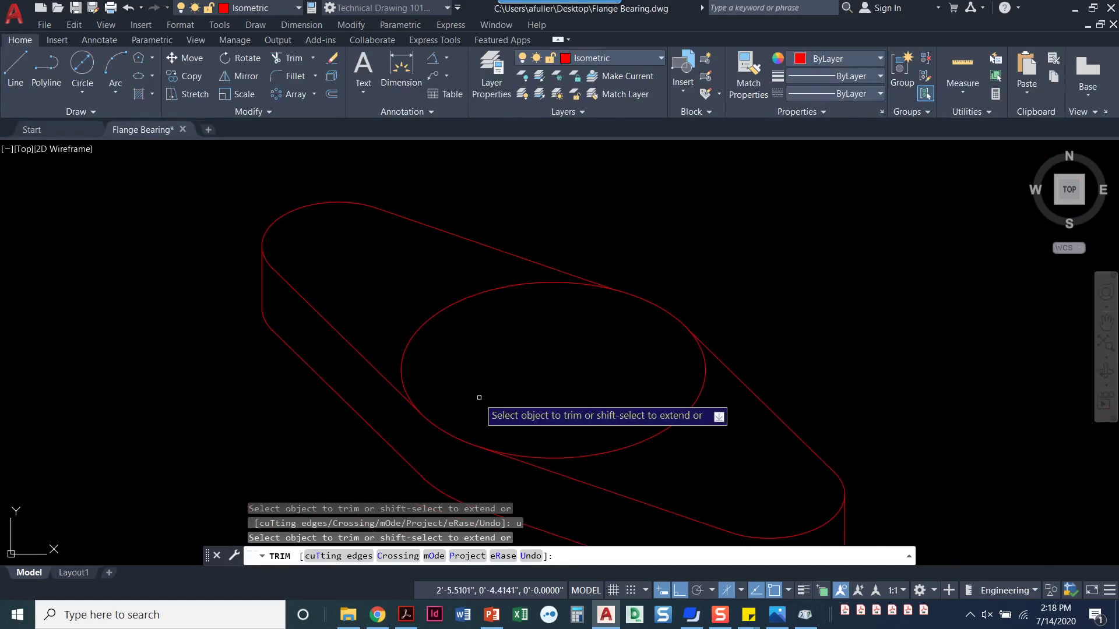
Step: Copy the large isocircle on the flange's top face straight up by 2" to form the hub's top rim
key("Return")
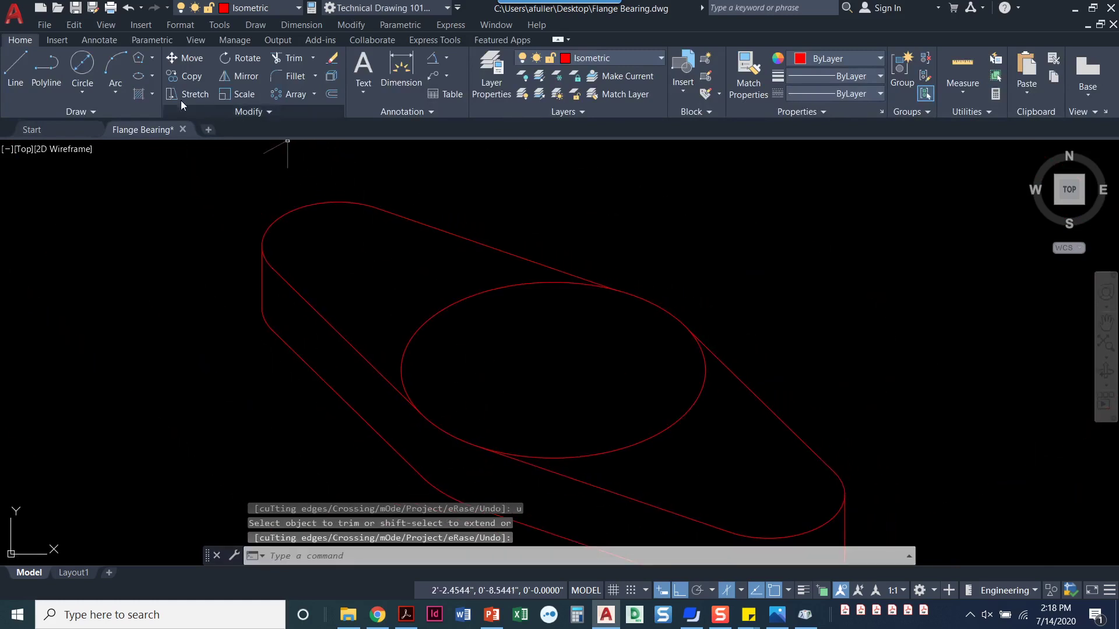
left_click(173, 77)
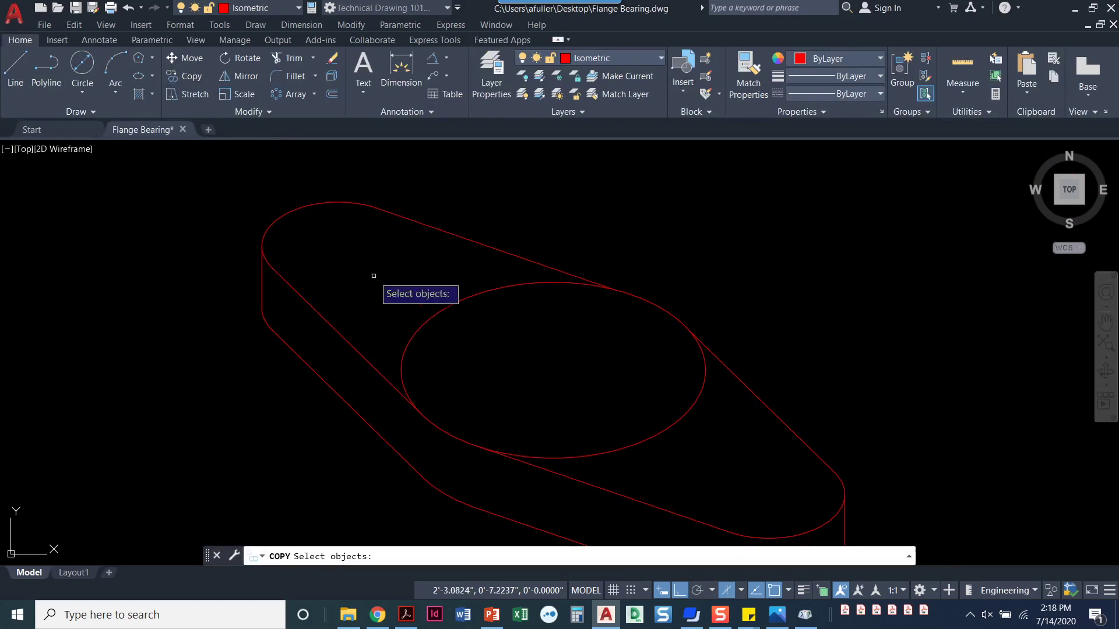
left_click(418, 329)
key("Return")
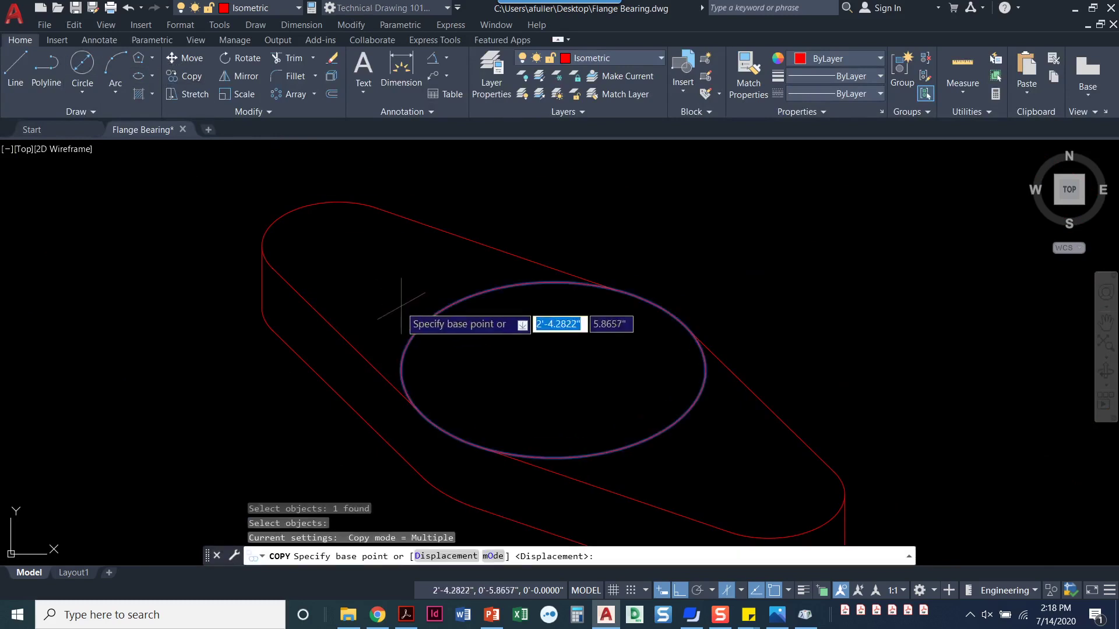
left_click(400, 292)
scroll(411, 172, "down", 2)
middle_click_drag(412, 189, 402, 278)
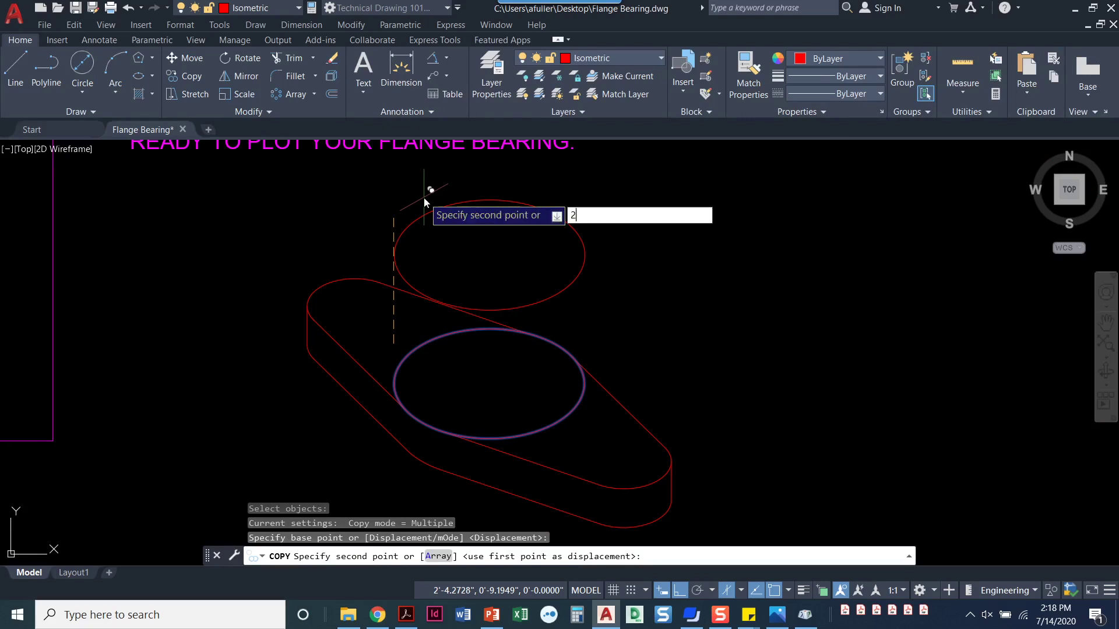
key("Return")
key("Return")
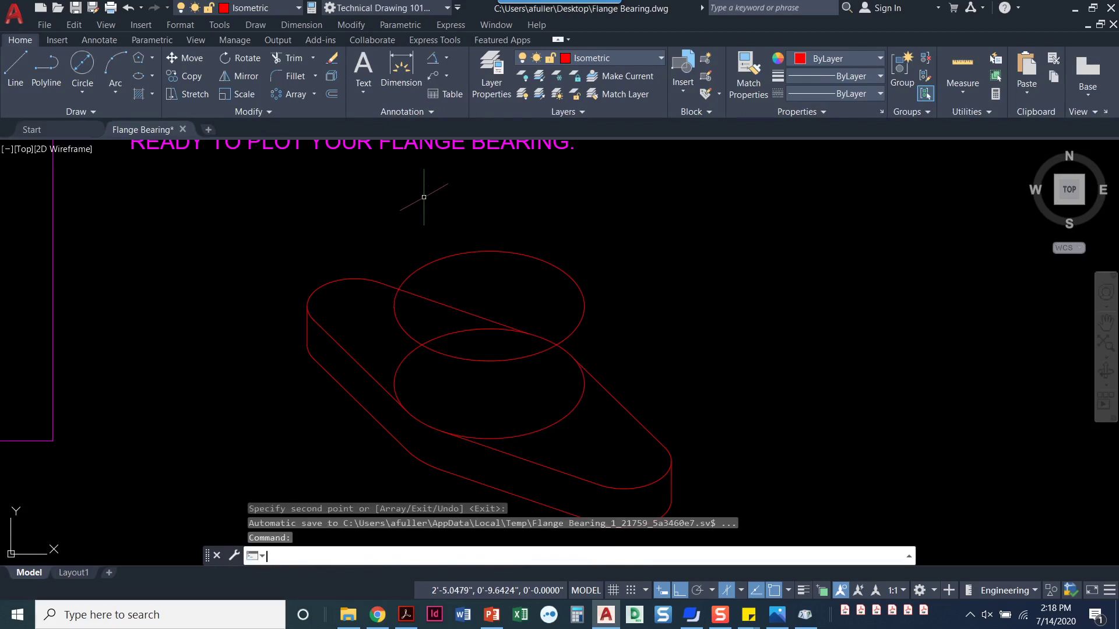
Step: Draw two vertical lines joining the matching side quadrants of the upper and lower large isocircles
left_click(16, 71)
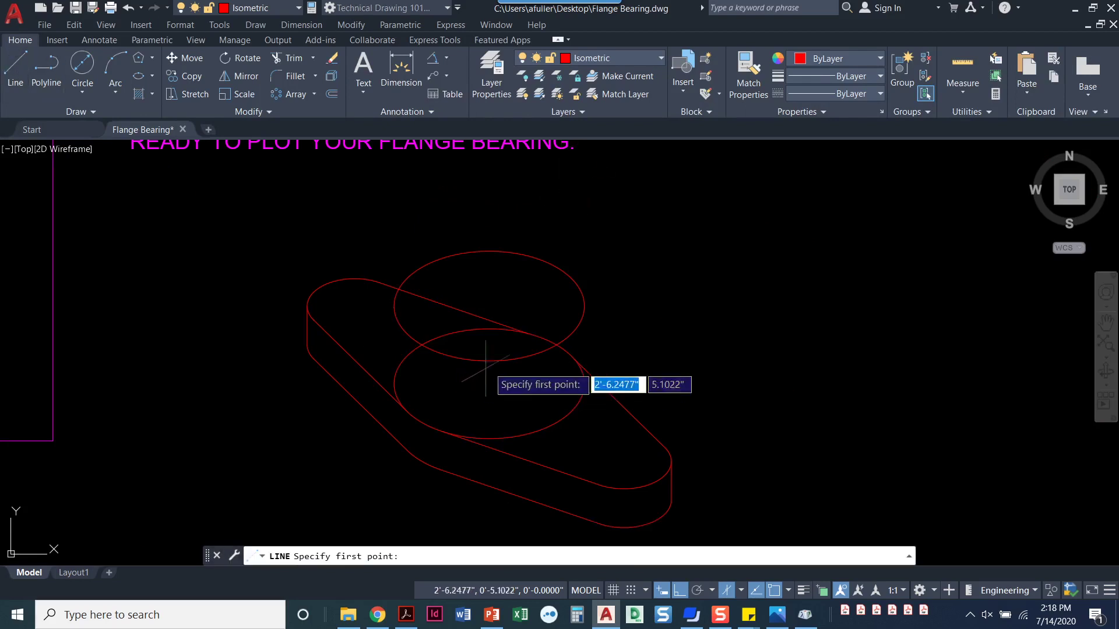
left_click(583, 306)
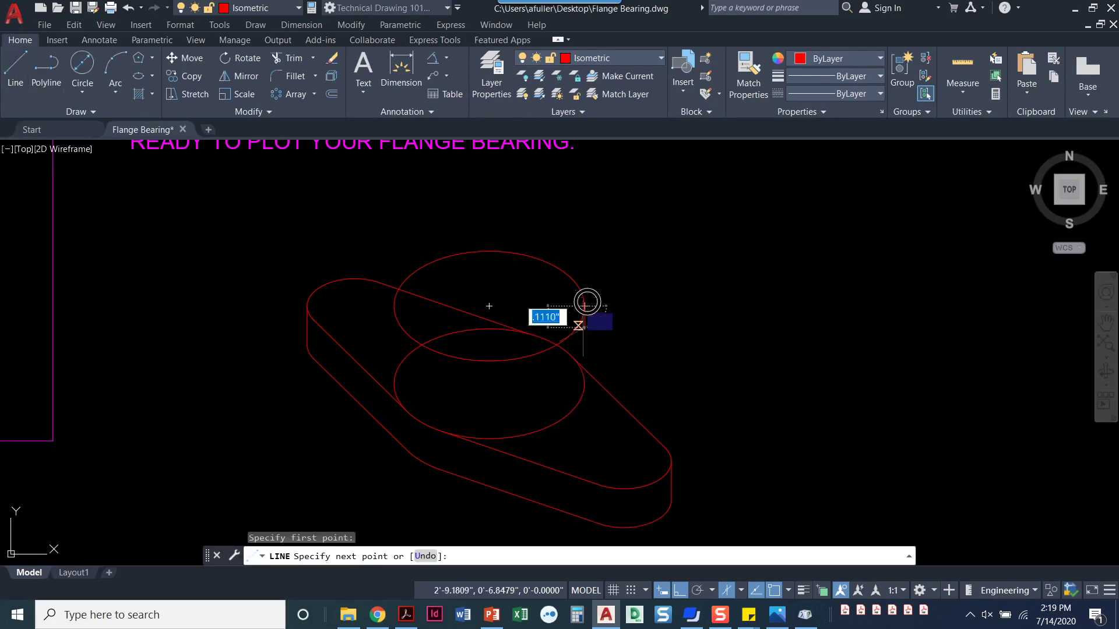
left_click(583, 384)
key("Return")
key("Return")
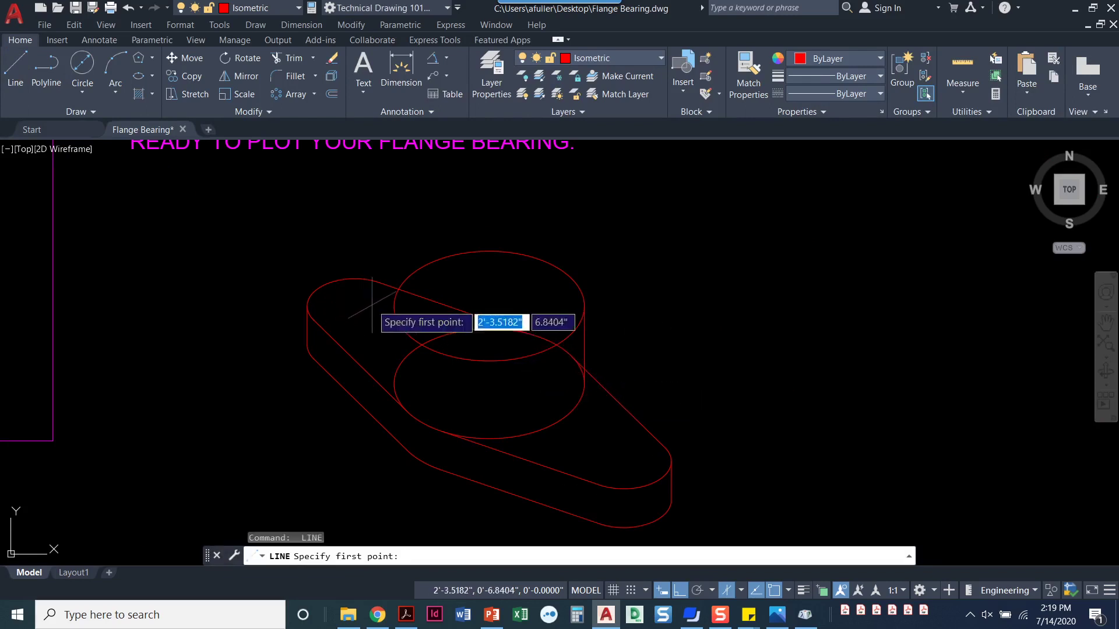
left_click(394, 306)
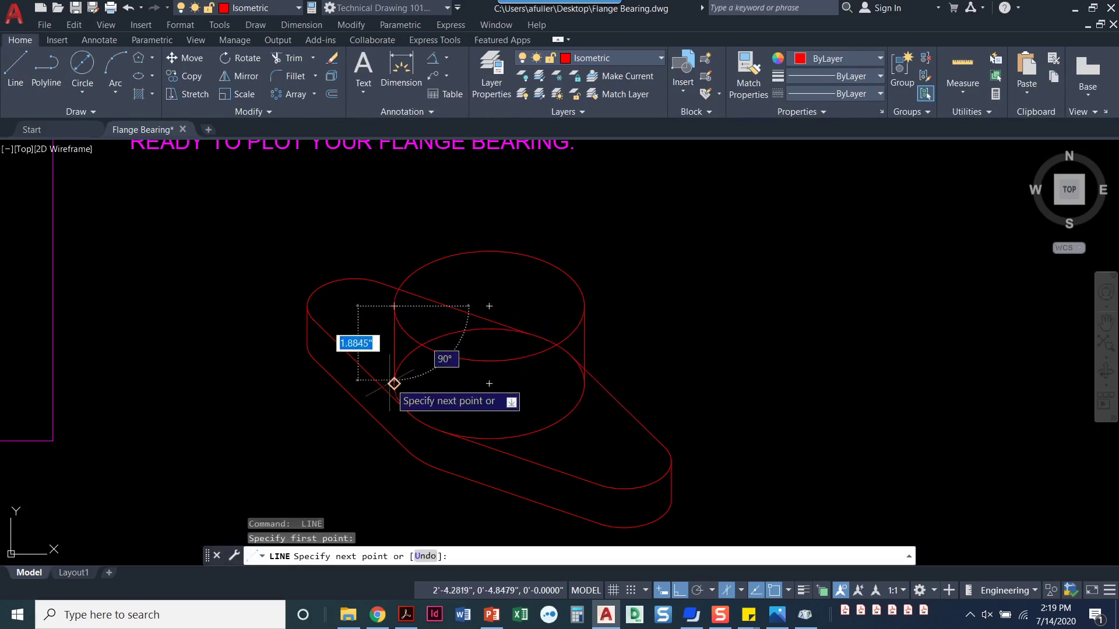
left_click(393, 384)
key("Return")
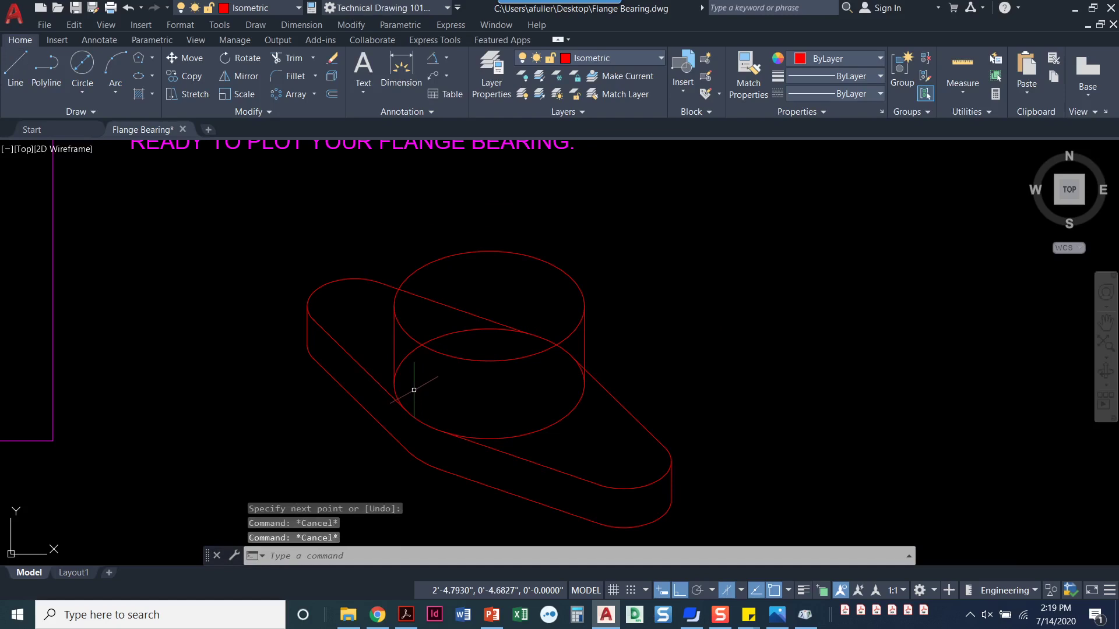
Step: Trim the lower isocircle's hidden back arc and the flange edges hidden behind the raised cylinder
type("tr")
key("Return")
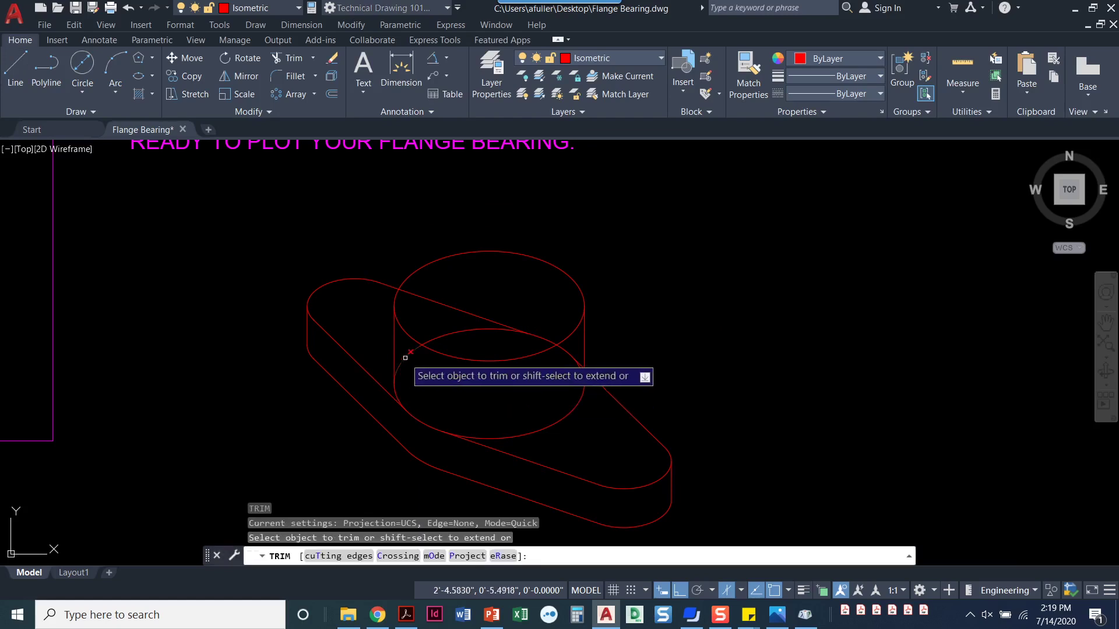
left_click(402, 357)
scroll(554, 353, "up", 2)
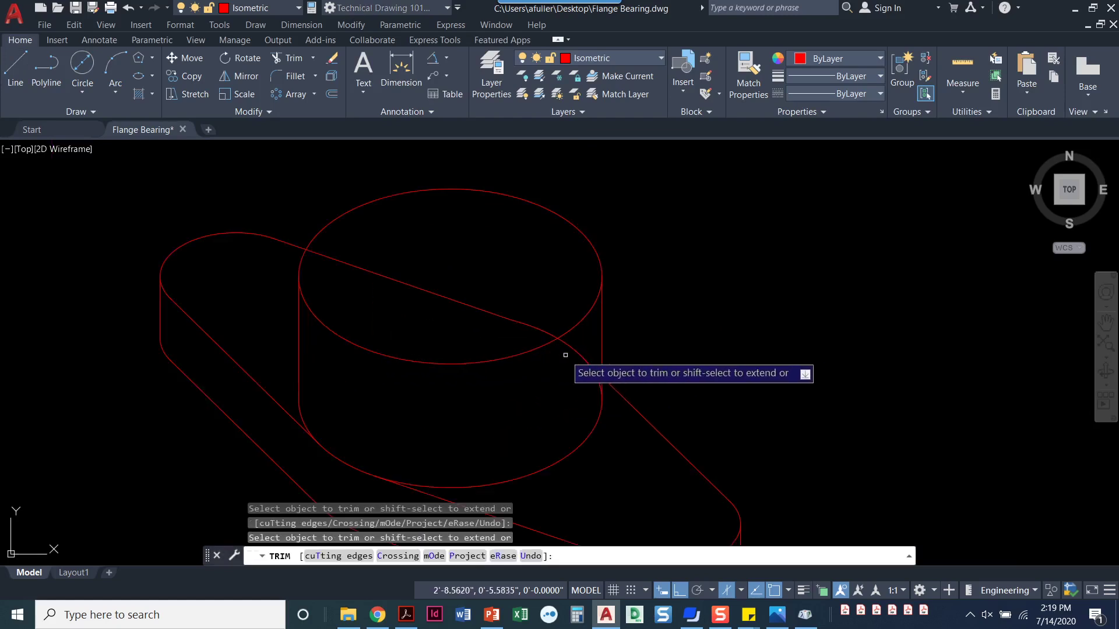
left_click(579, 354)
key("Return")
scroll(599, 349, "up", 3)
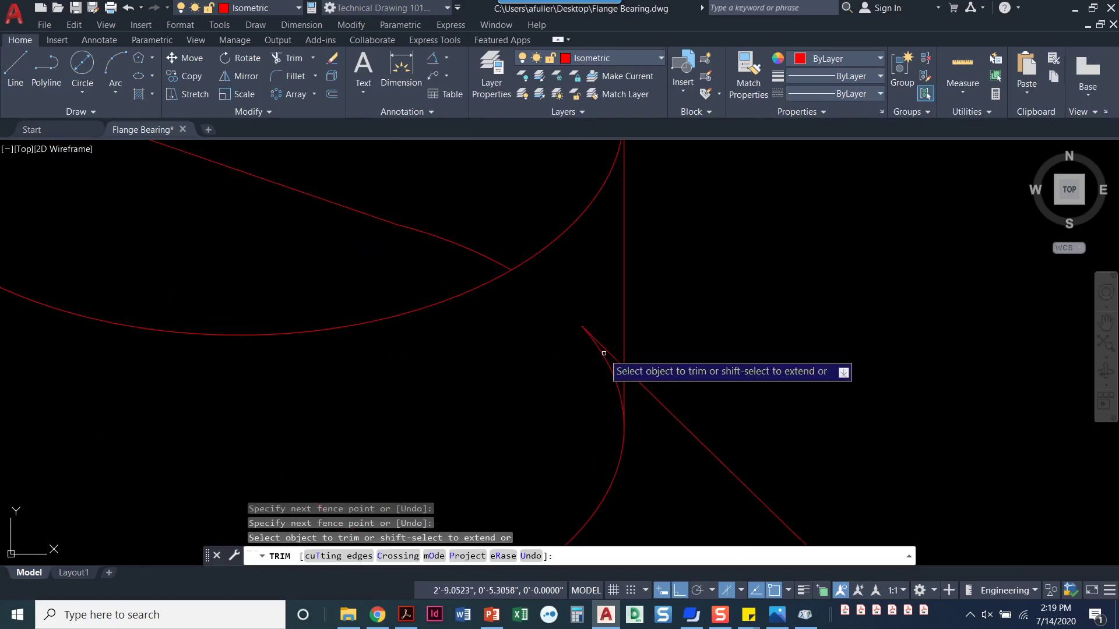
scroll(525, 364, "down", 3)
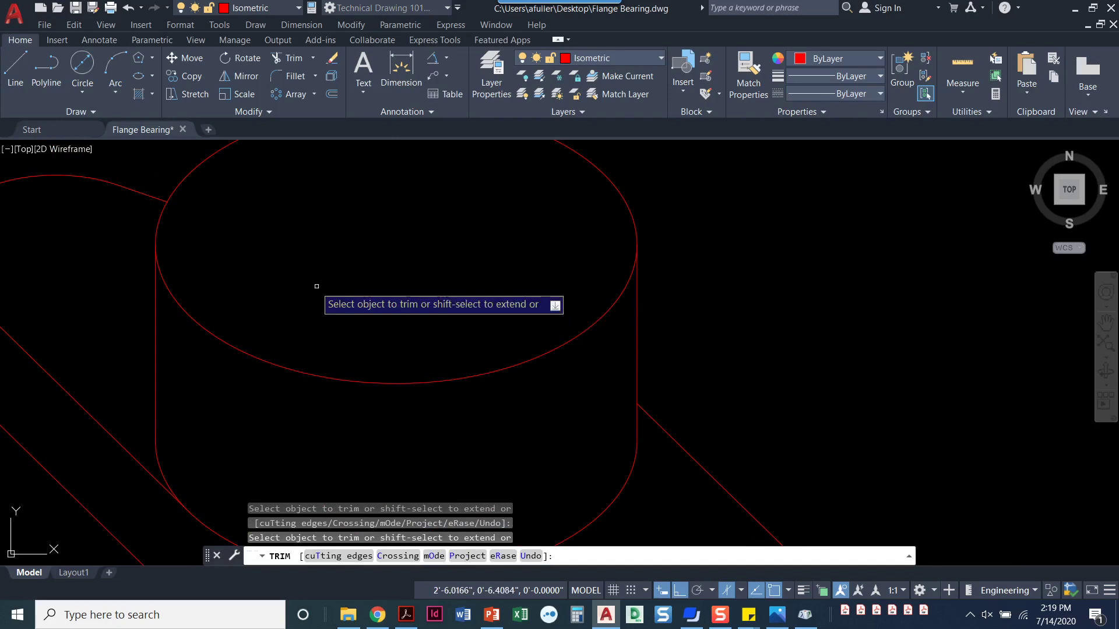
Step: Trim the cylinder's lower-left base arc between the ends of the two front tangent lines
scroll(342, 359, "down", 4)
scroll(338, 354, "up", 4)
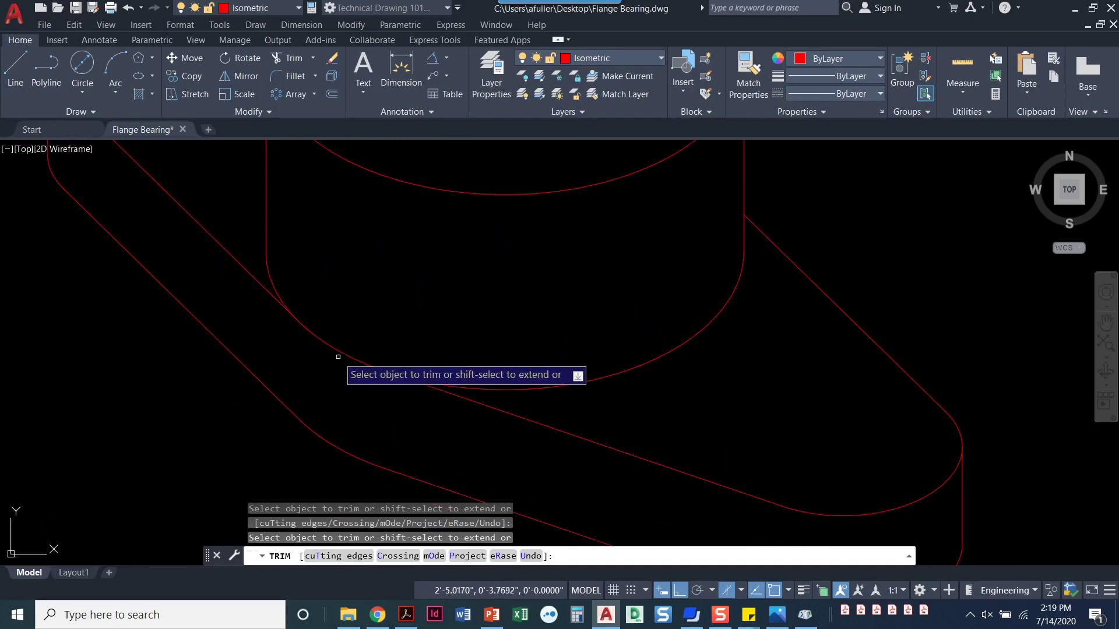
scroll(355, 419, "down", 4)
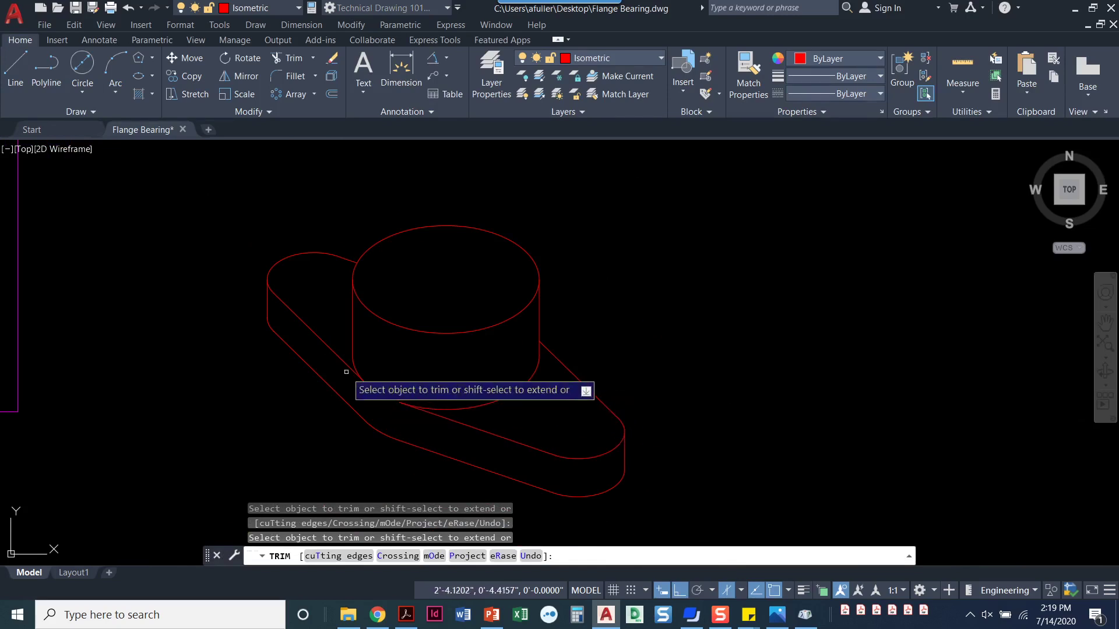
scroll(277, 414, "down", 2)
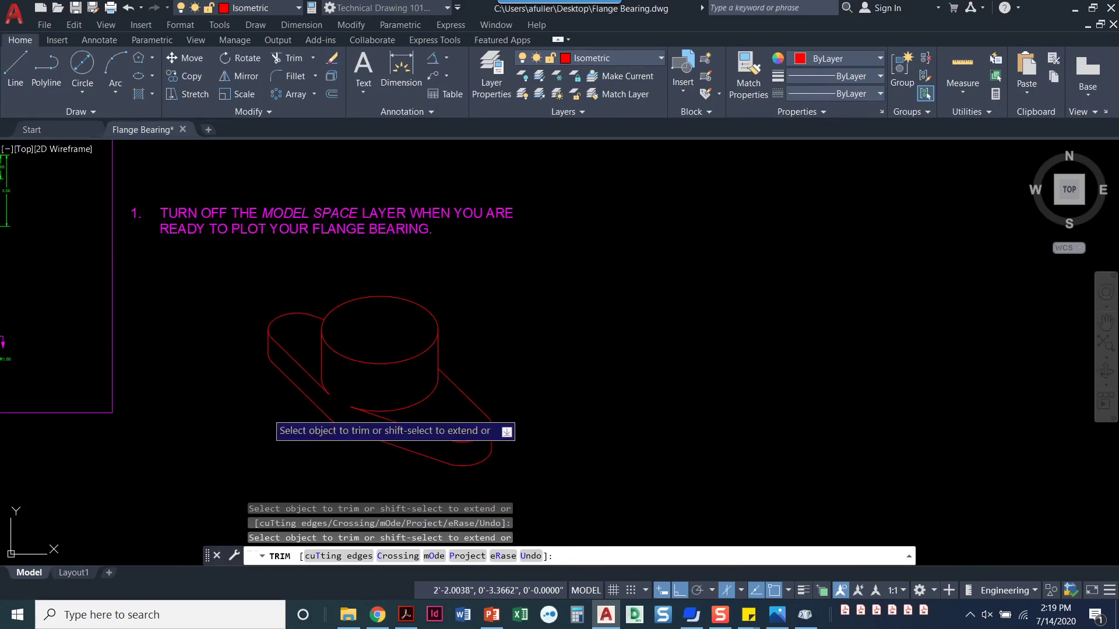
key("Escape")
Step: Draw a 0.75" diameter isocircle on the top isoplane, centered on the rounded lower-right end of the flange
scroll(287, 400, "up", 4)
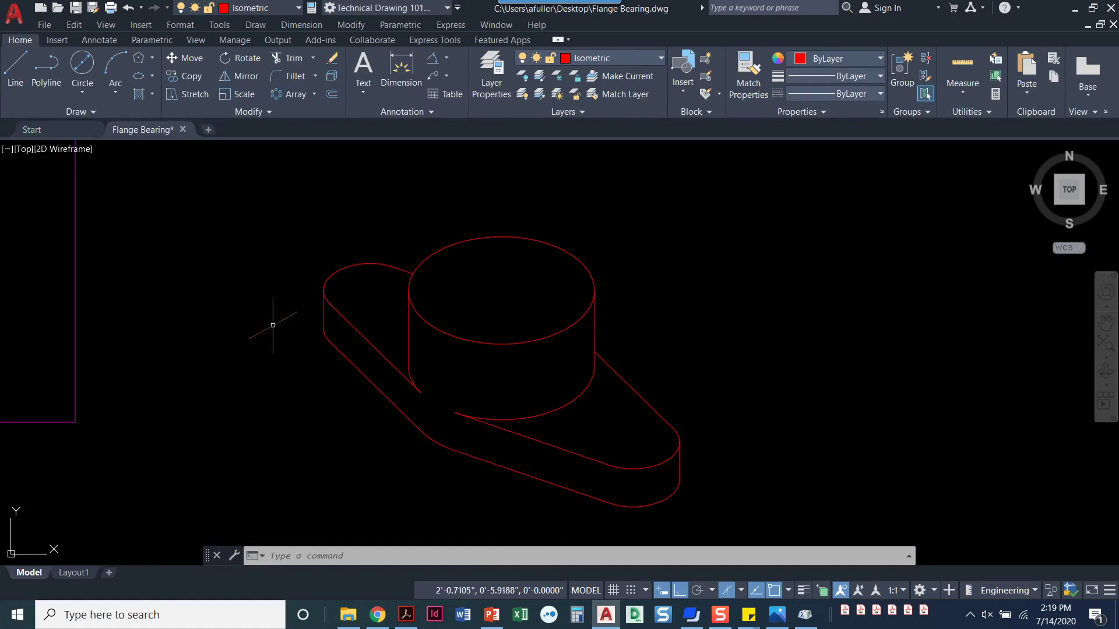
left_click(138, 76)
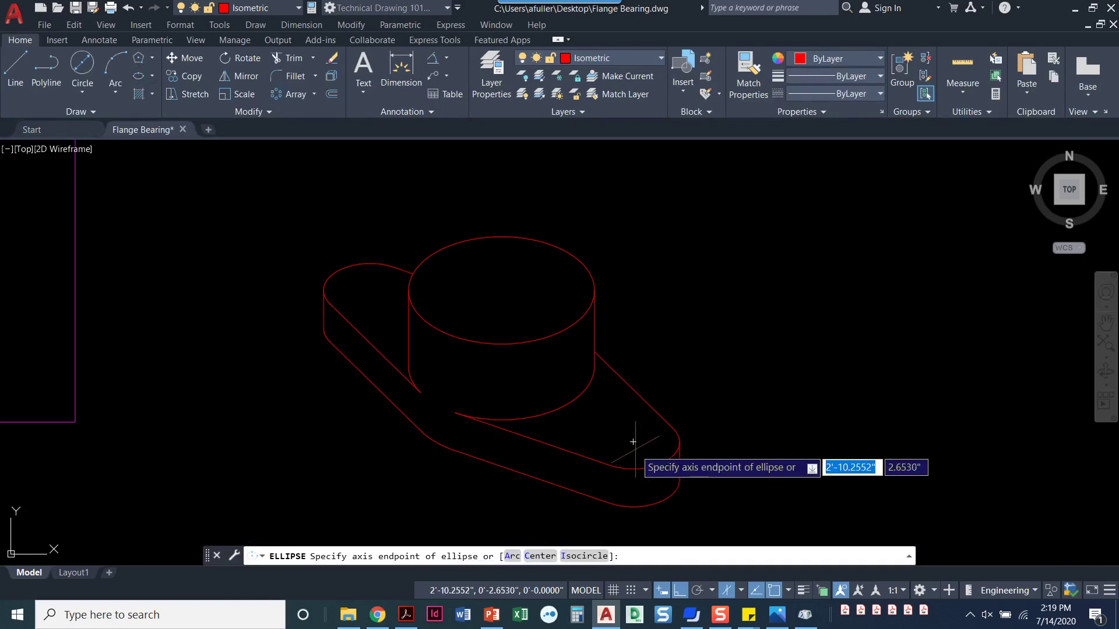
type("i")
key("Return")
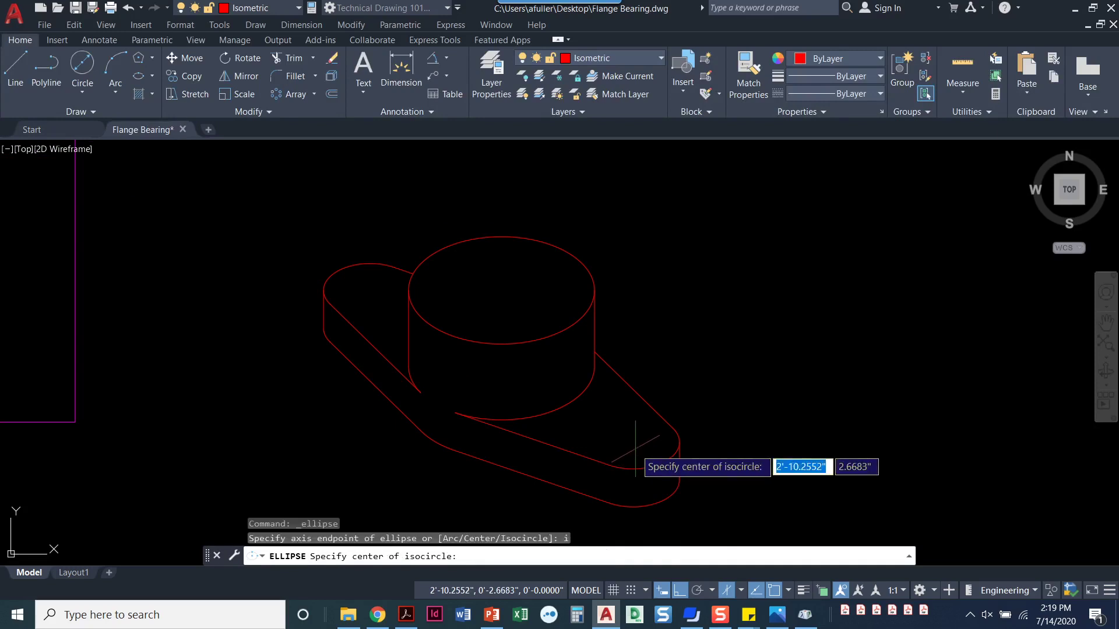
left_click(633, 441)
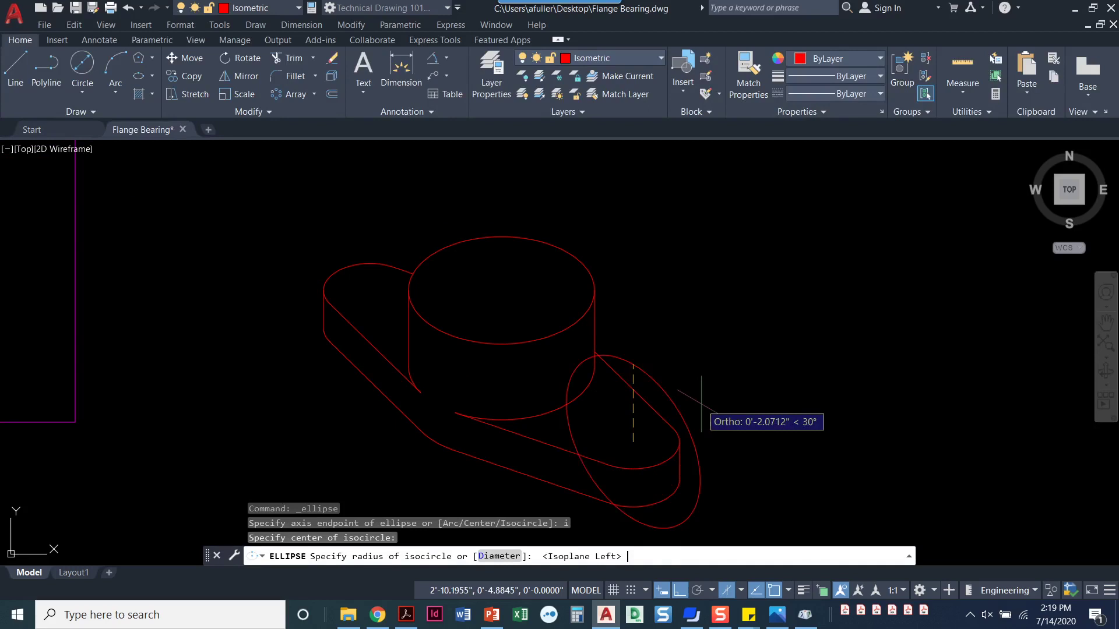
scroll(646, 432, "up", 2)
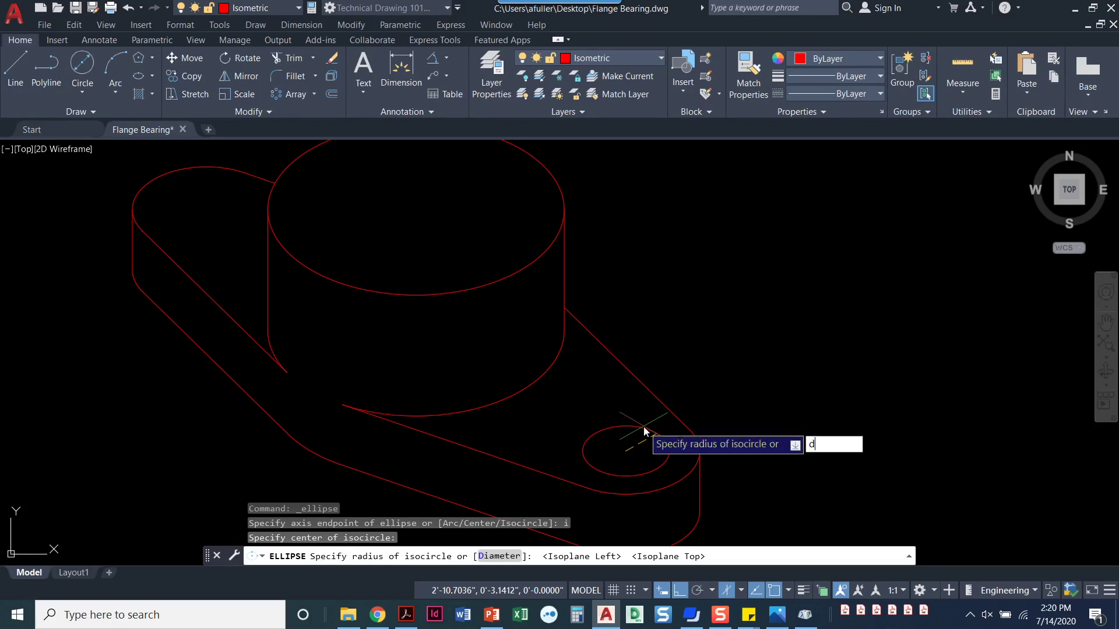
key("Return")
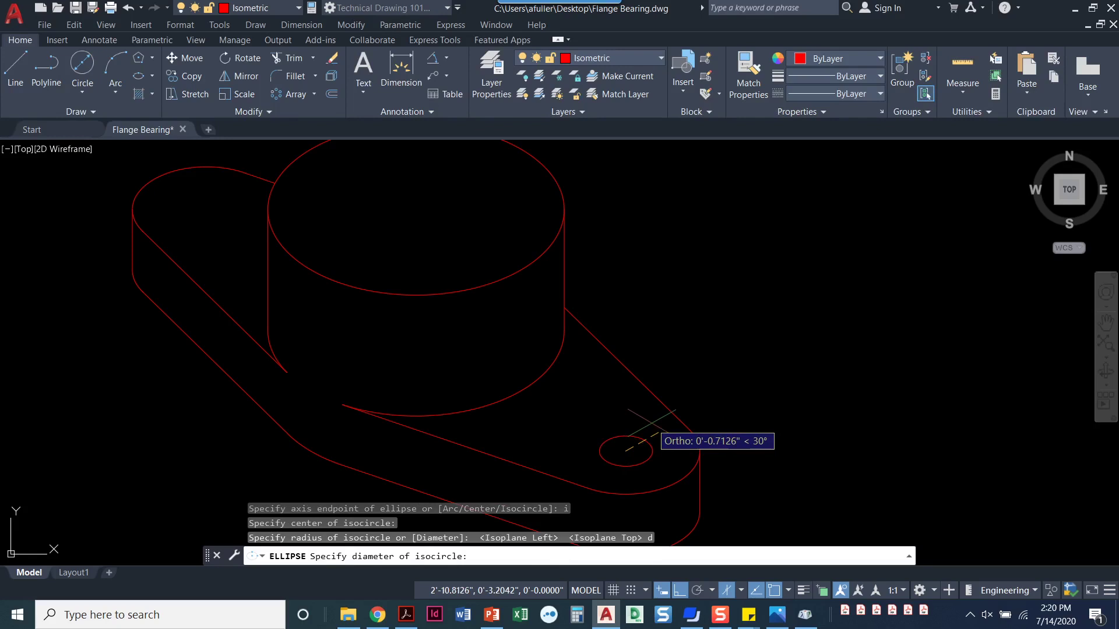
type(".7")
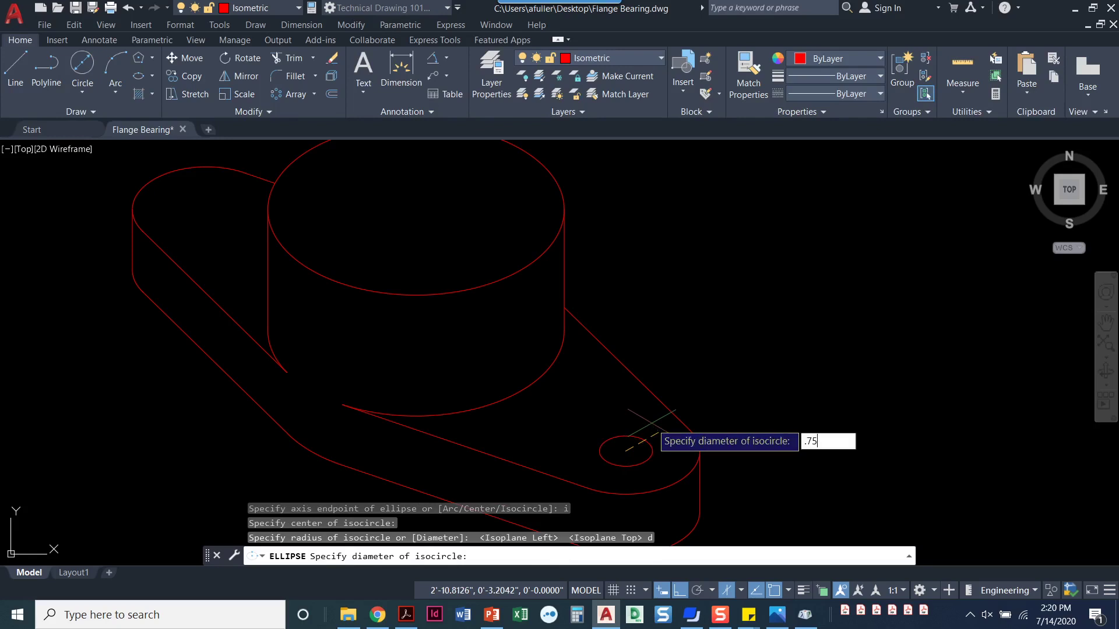
type("5")
key("Return")
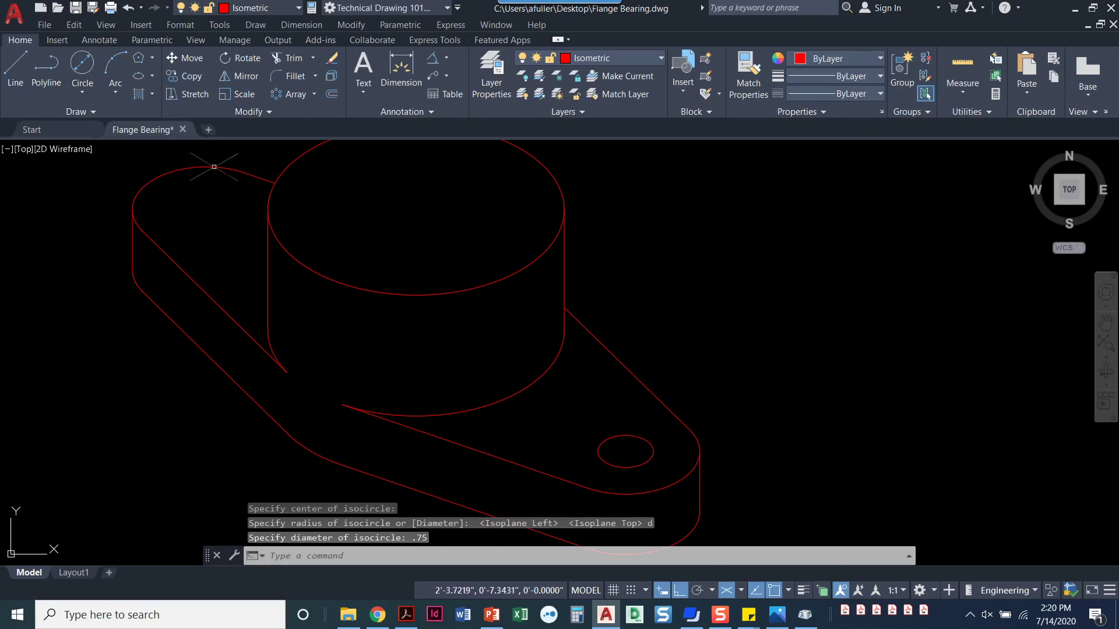
left_click(136, 77)
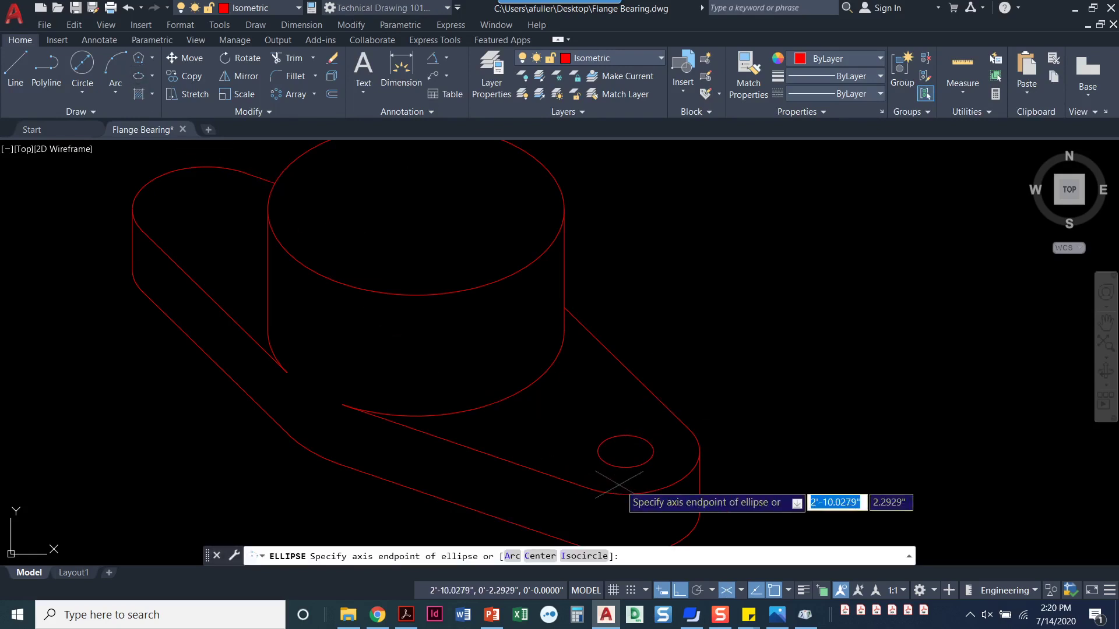
left_click(625, 451)
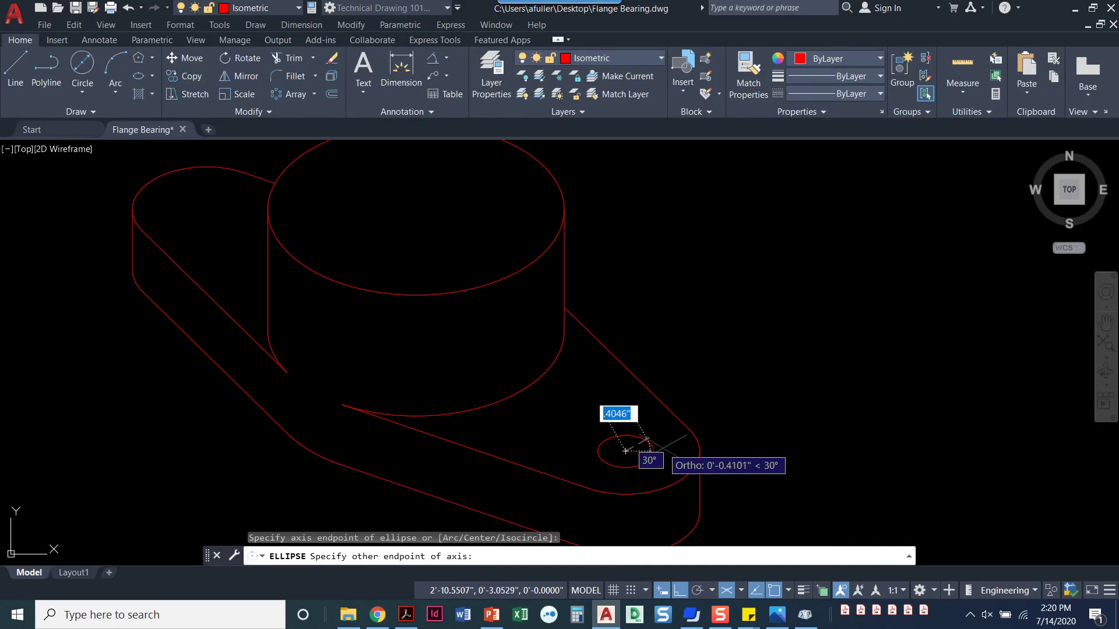
key("Escape")
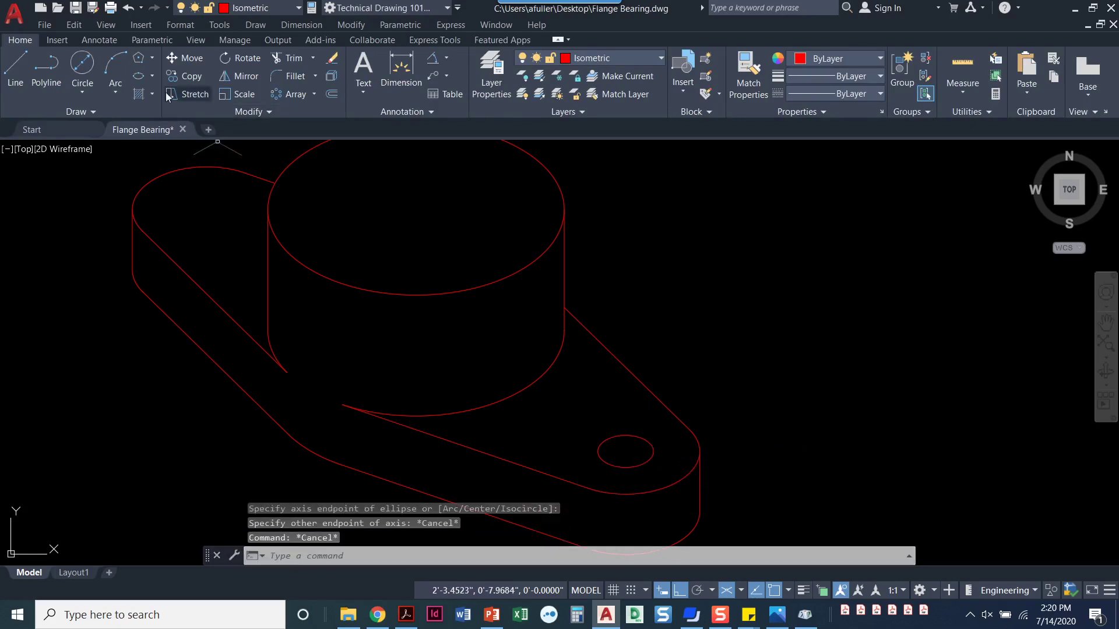
Step: Draw a 1" diameter isocircle concentric with the small hole at the flange's lower-right end
left_click(140, 78)
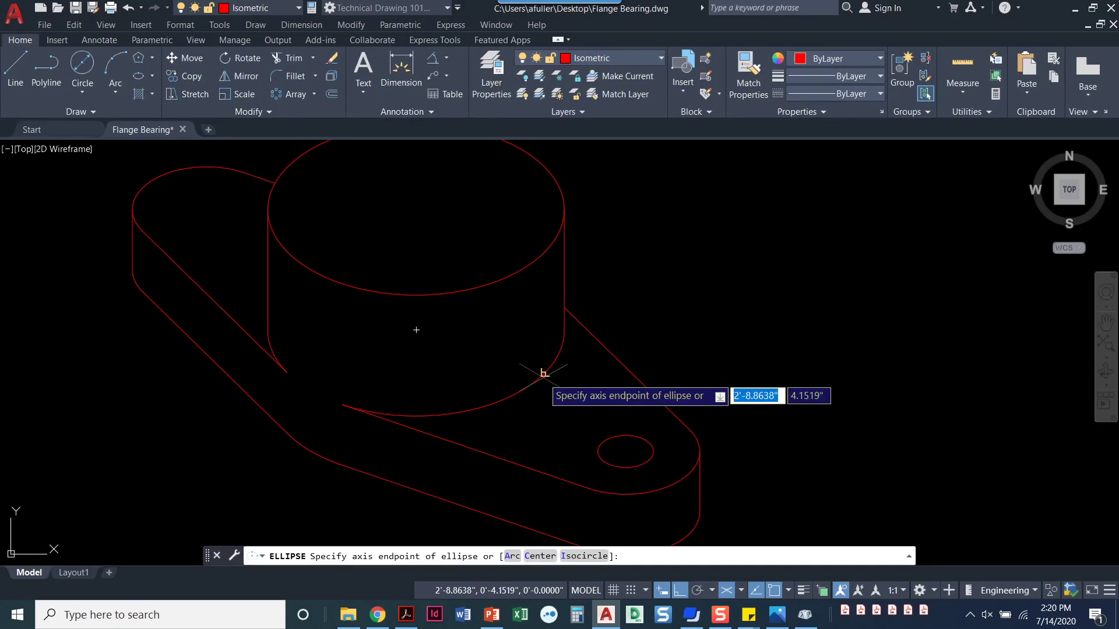
type("i")
key("Return")
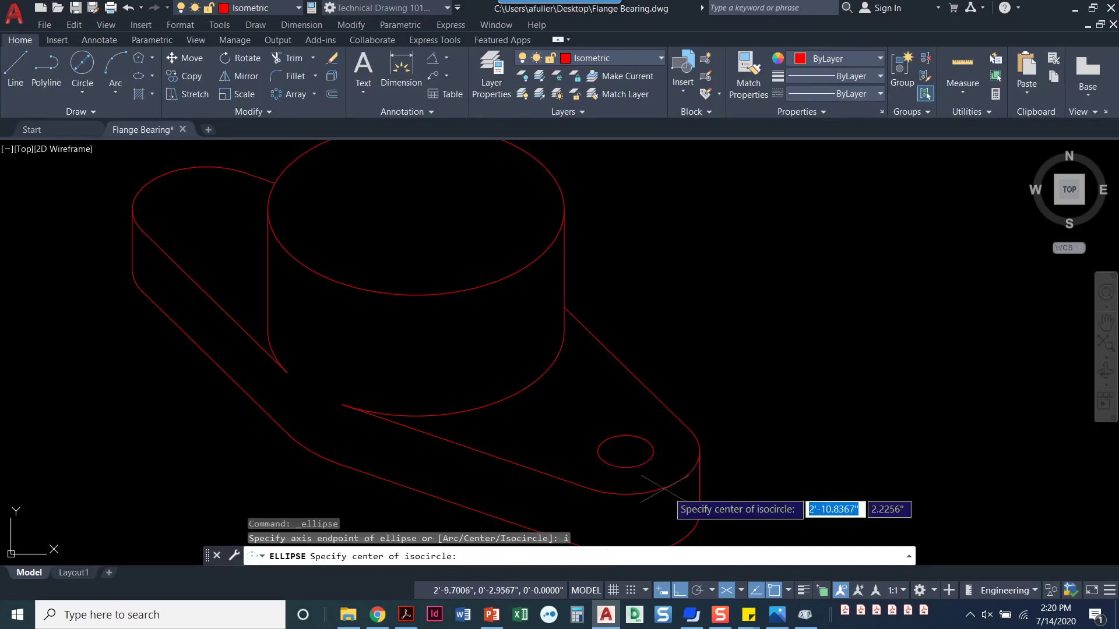
left_click(625, 451)
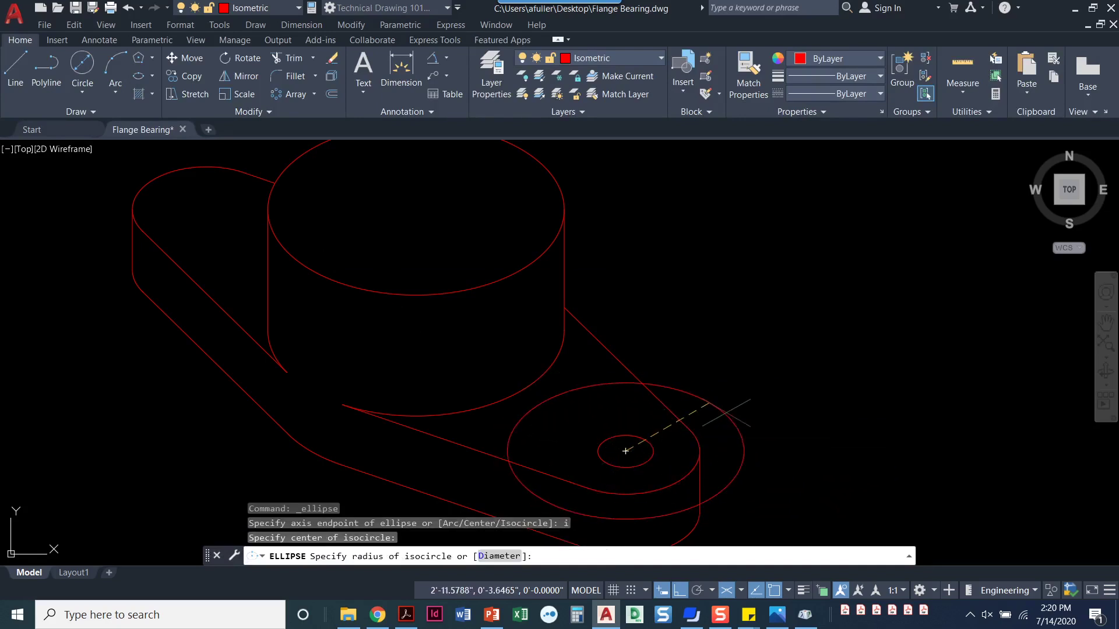
type("d")
key("Return")
type("1")
key("Return")
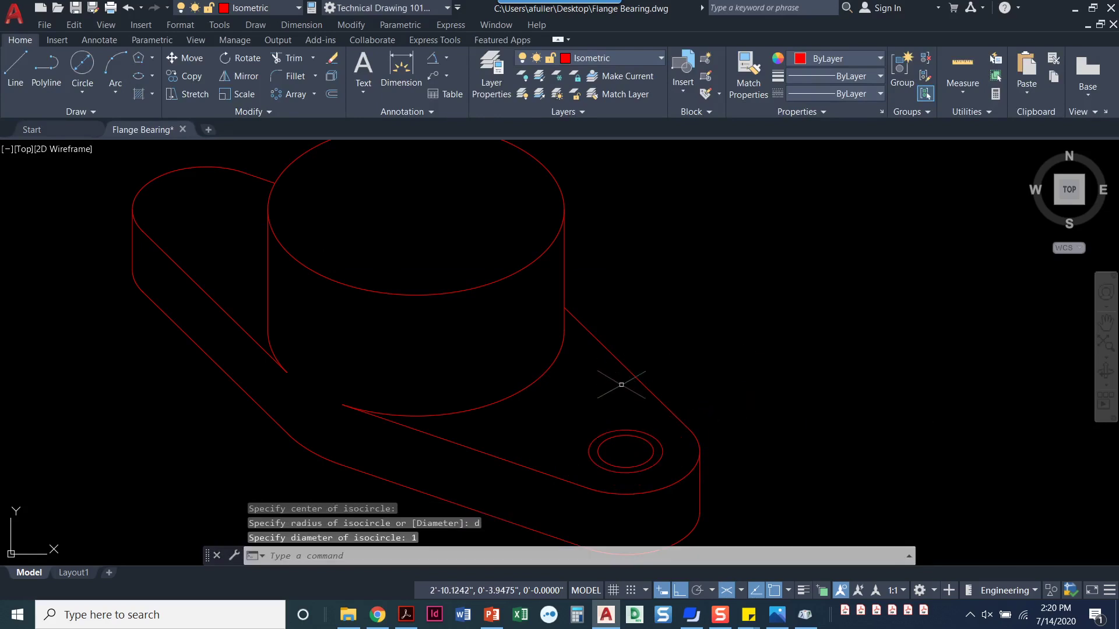
Step: Copy both isocircles at the flange's lower-right end 0.125" straight down using the right isoplane
scroll(621, 384, "up", 2)
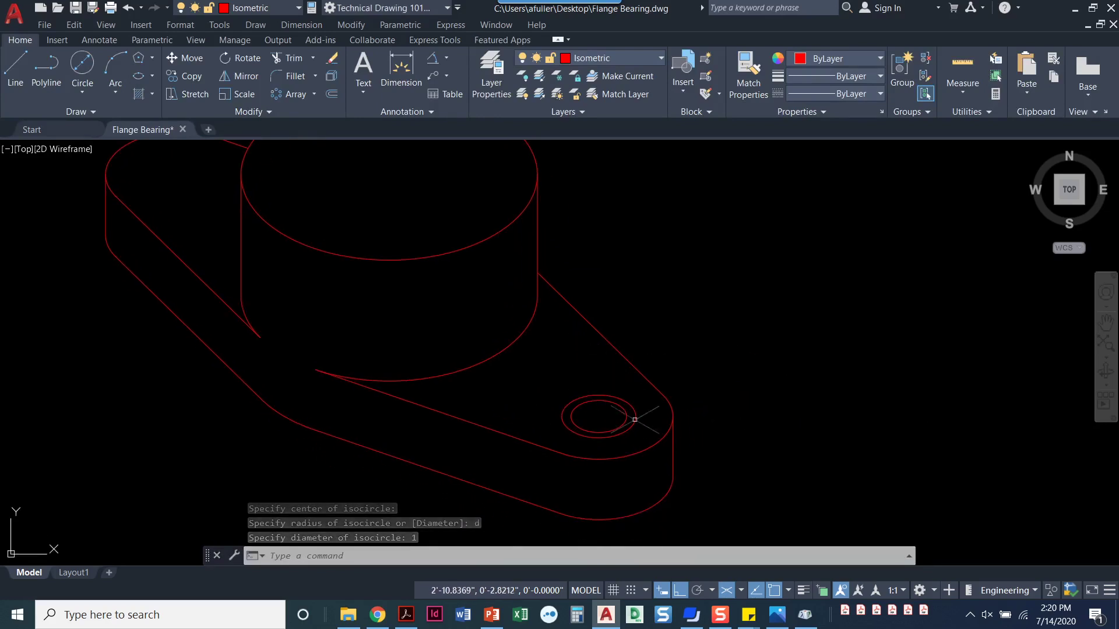
scroll(600, 429, "up", 2)
middle_click_drag(601, 429, 548, 410)
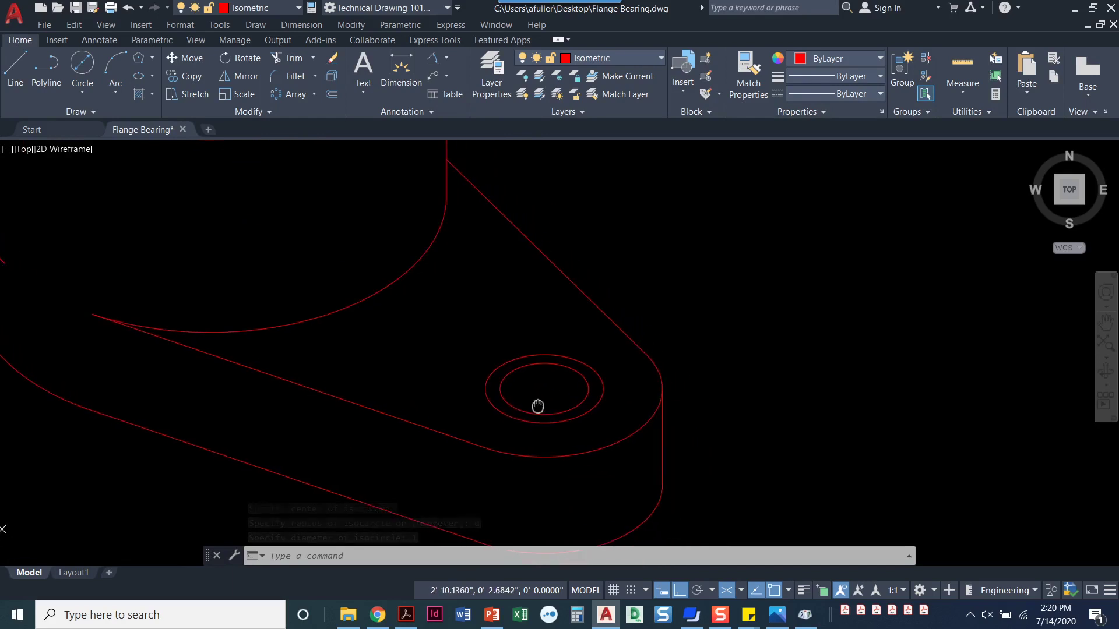
left_click(178, 78)
left_click(545, 387)
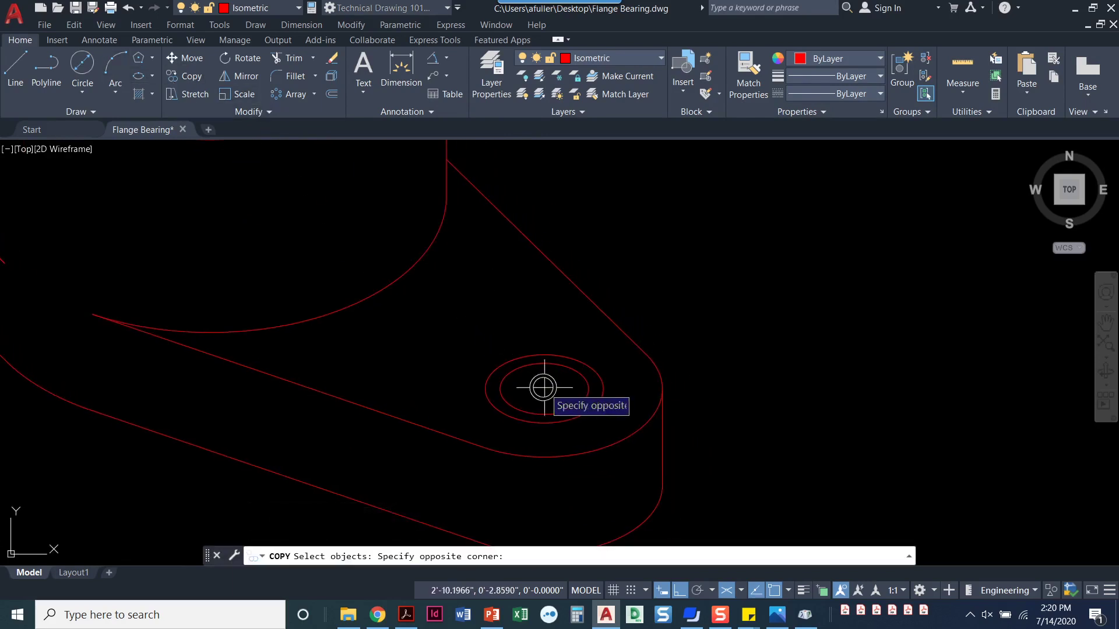
left_click(495, 340)
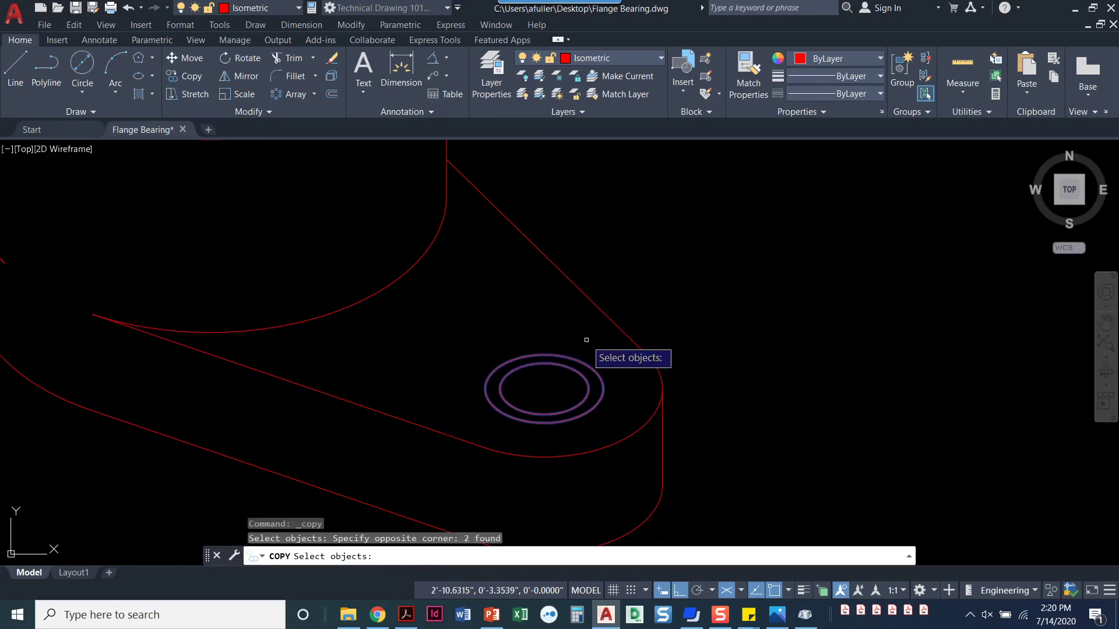
key("Return")
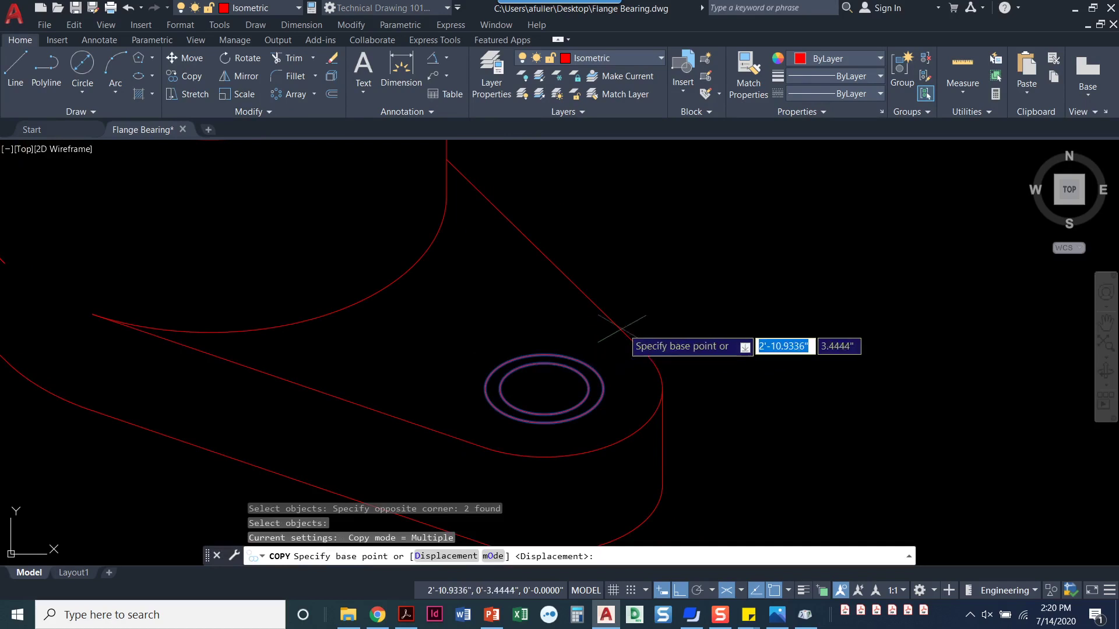
left_click(691, 261)
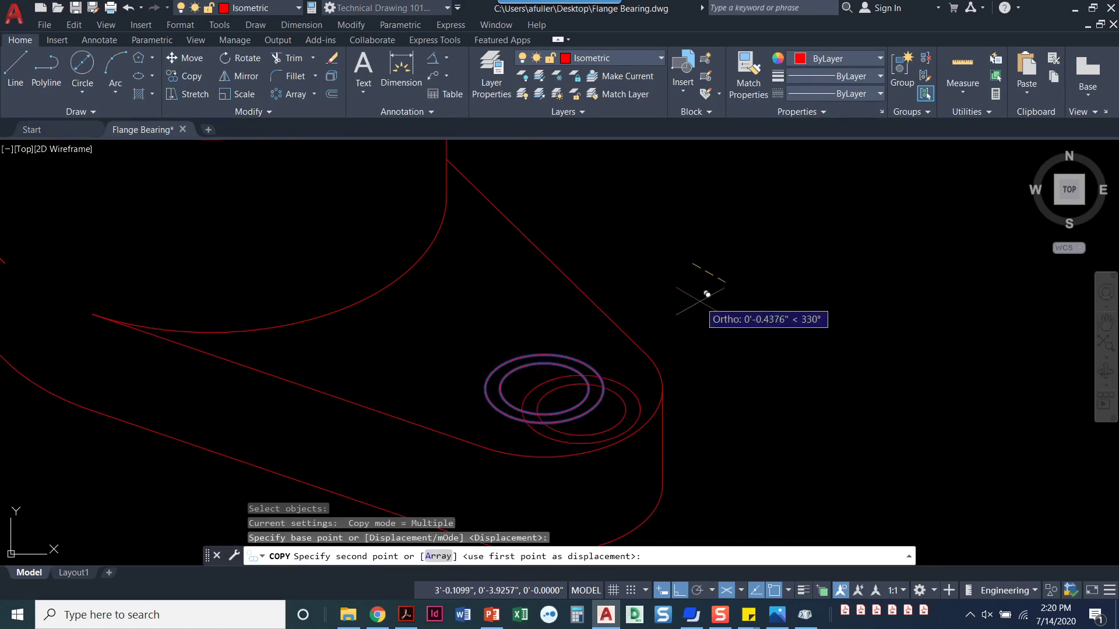
key("F5")
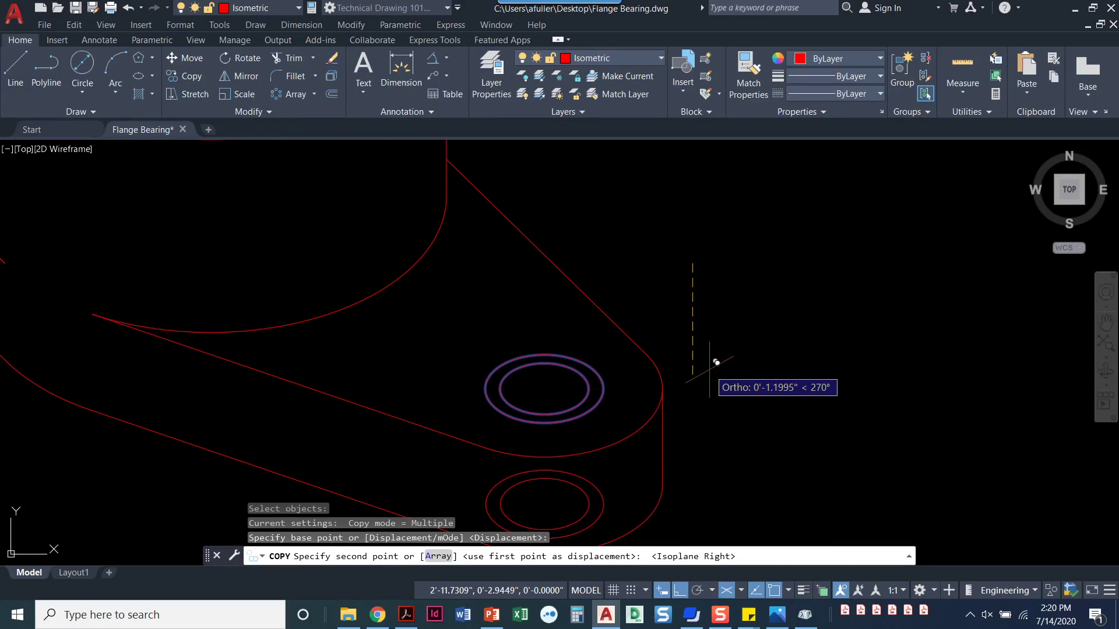
type(".125")
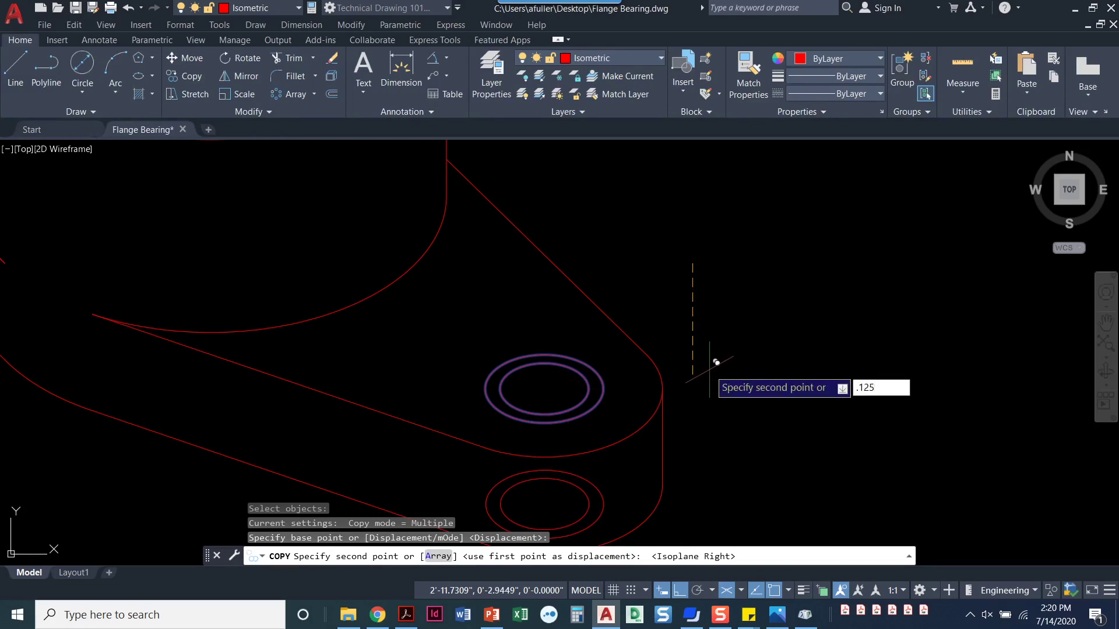
key("Return")
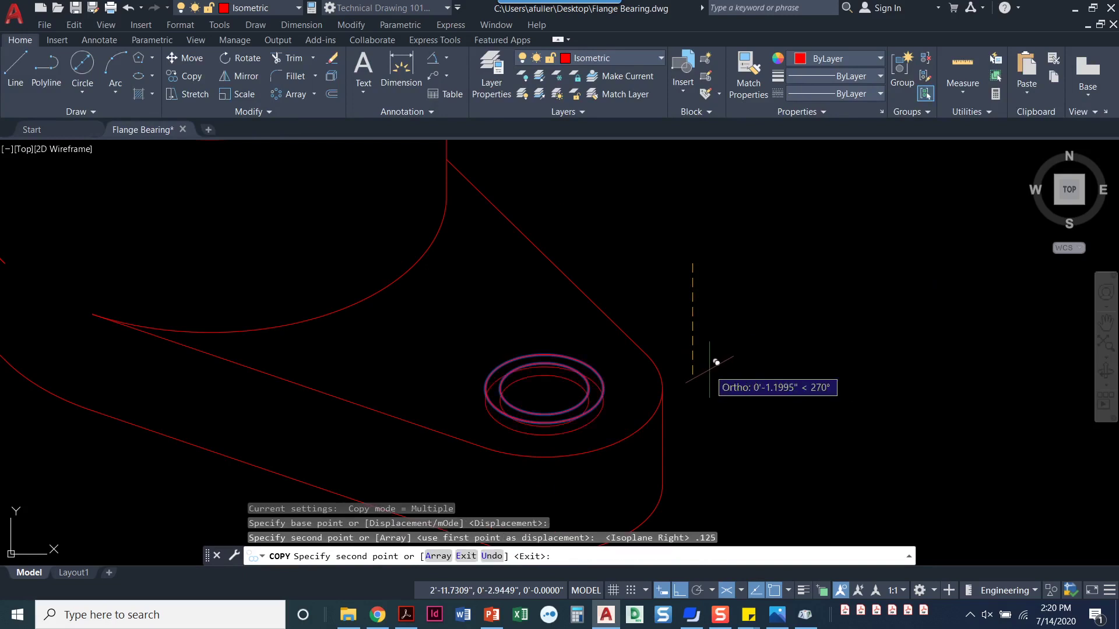
key("Return")
Step: Delete the upper 0.75" isocircle and trim the lowered isocircles' front arcs that fall outside the upper 1" isocircle
scroll(525, 402, "up", 5)
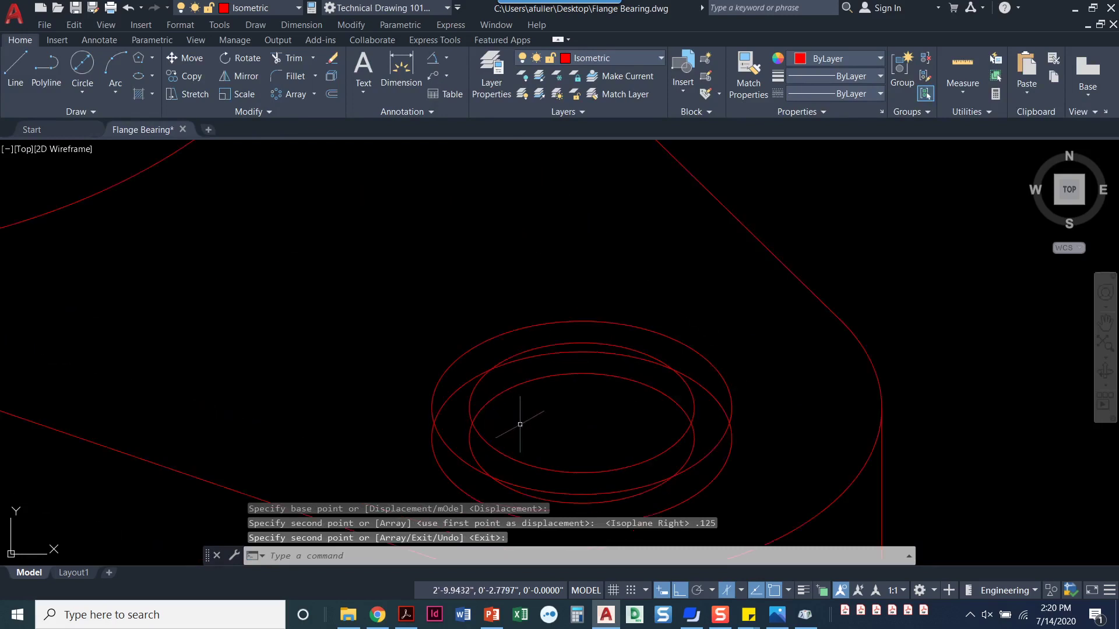
key("Return")
left_click(450, 350)
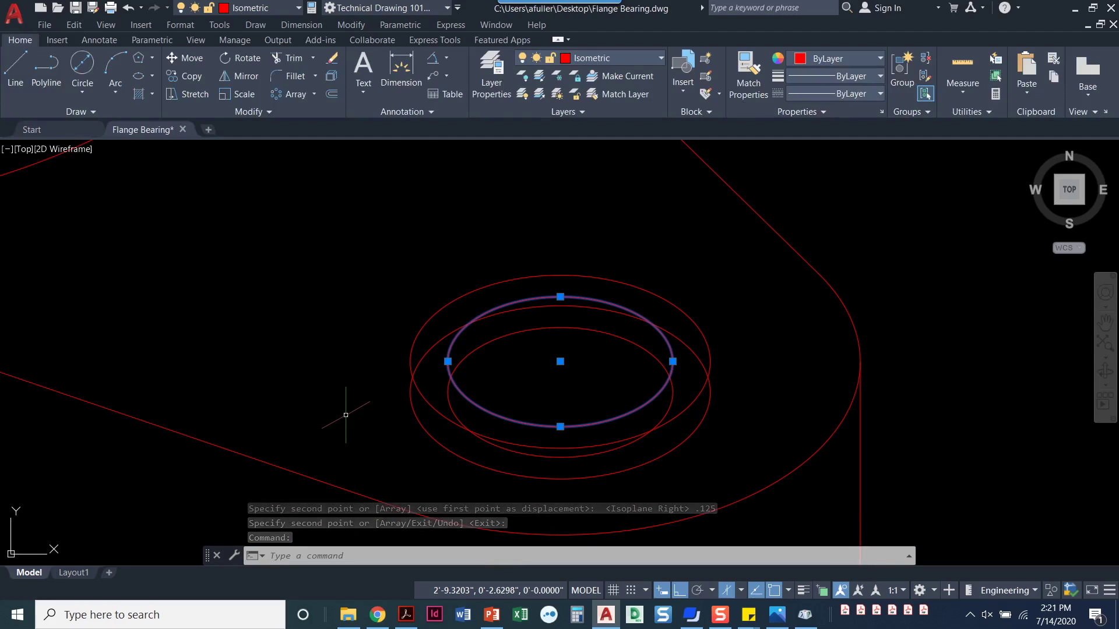
key("Delete")
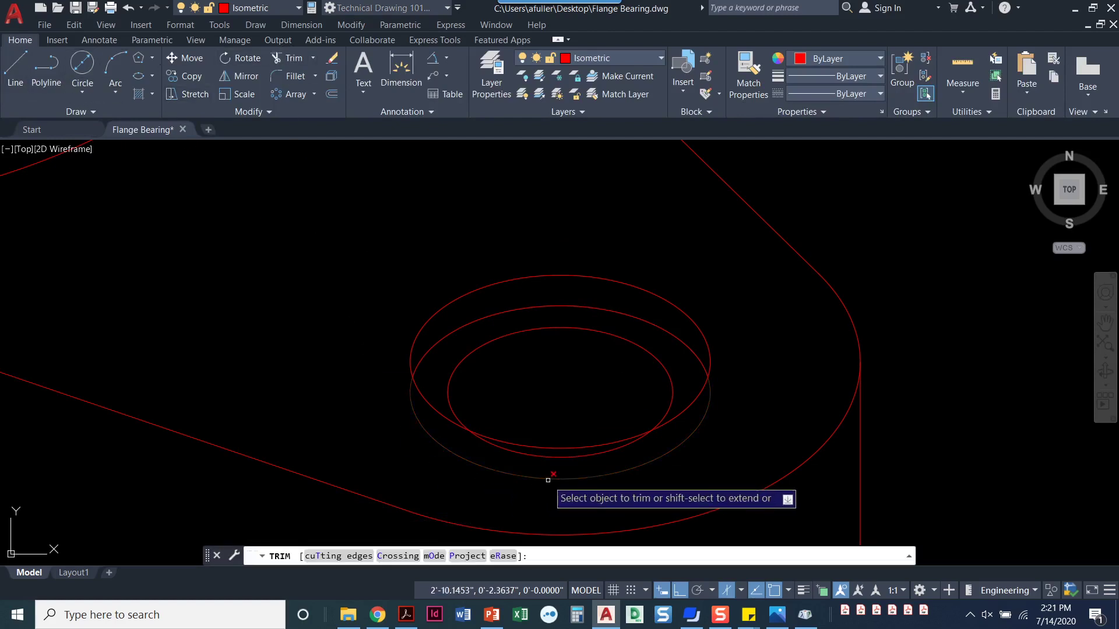
left_click(553, 456)
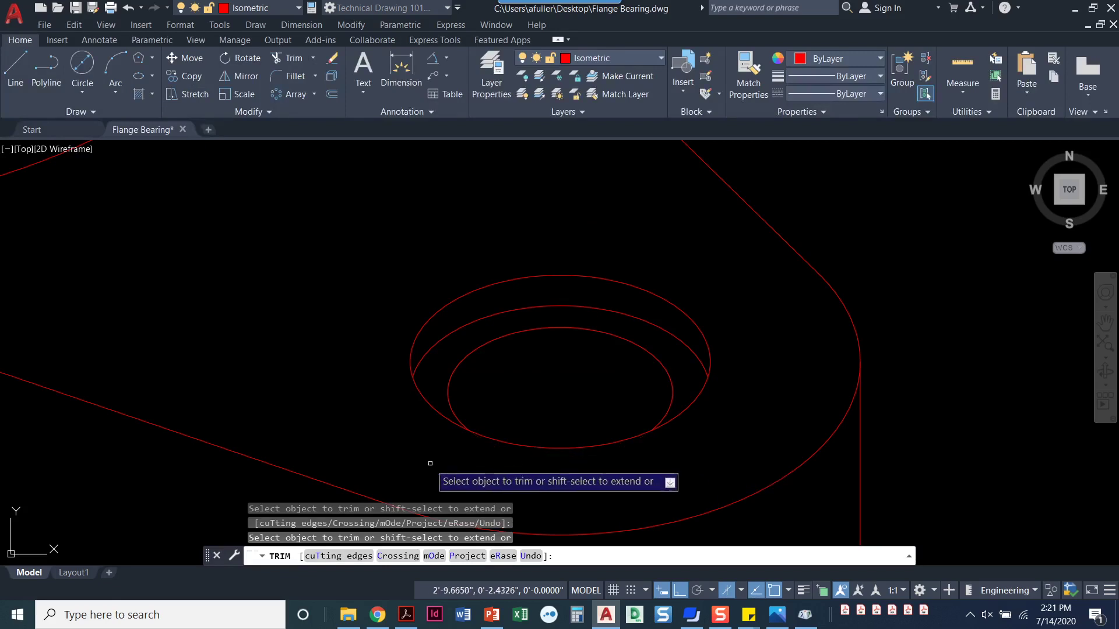
key("Return")
Step: Copy the finished counterbored hole from its center to the center of the flange's upper-left rounded end, and save the drawing
scroll(657, 479, "down", 2)
scroll(657, 479, "down", 2)
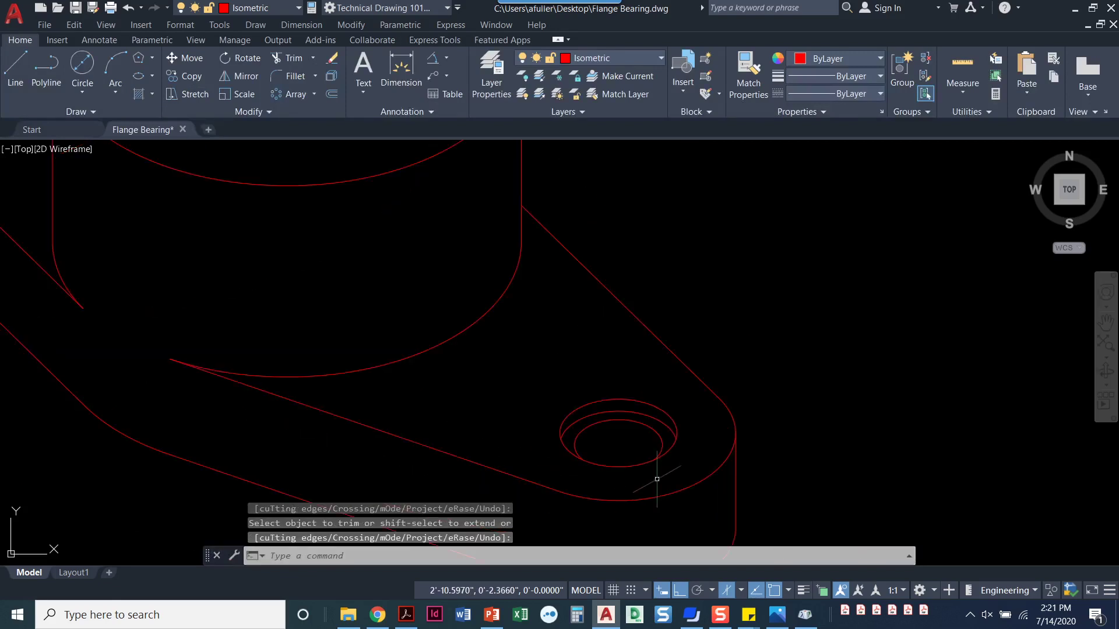
scroll(734, 464, "down", 2)
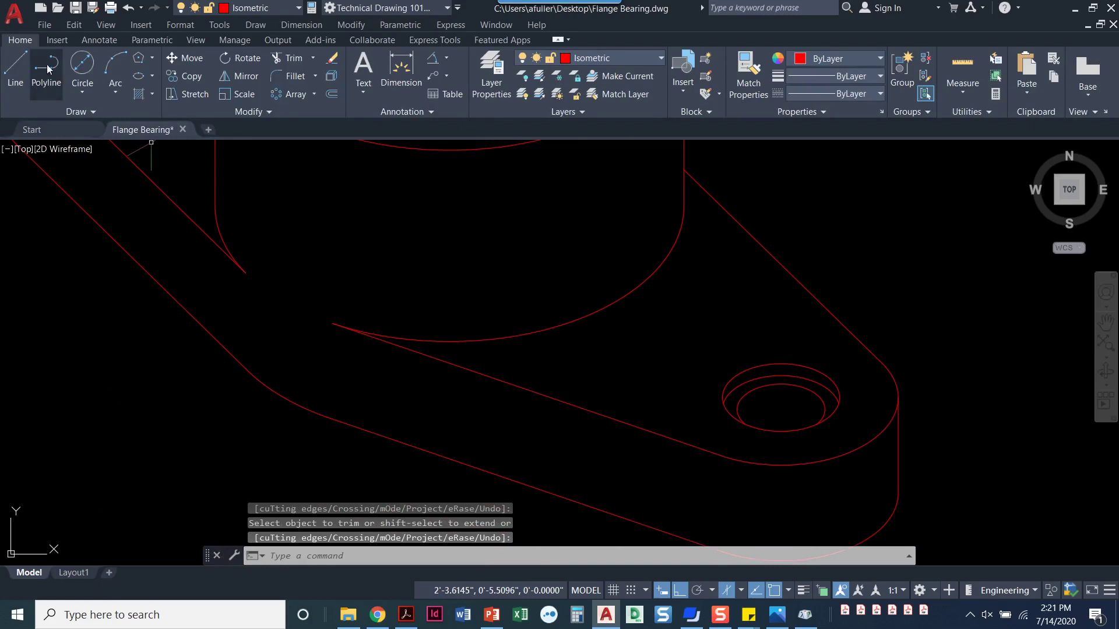
left_click(190, 77)
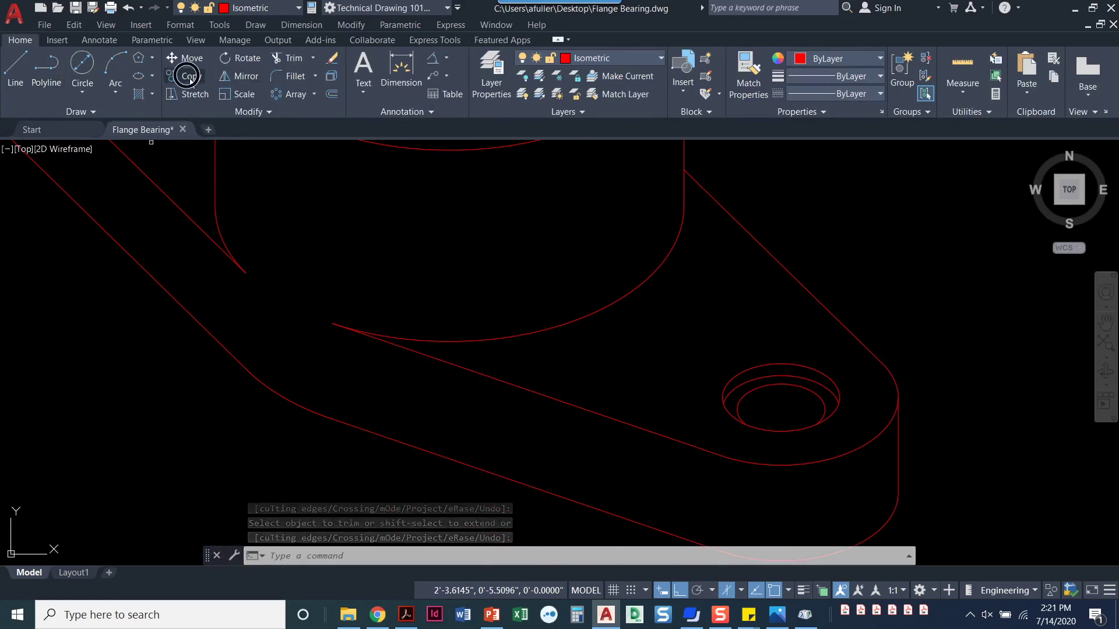
left_click(750, 444)
left_click(709, 353)
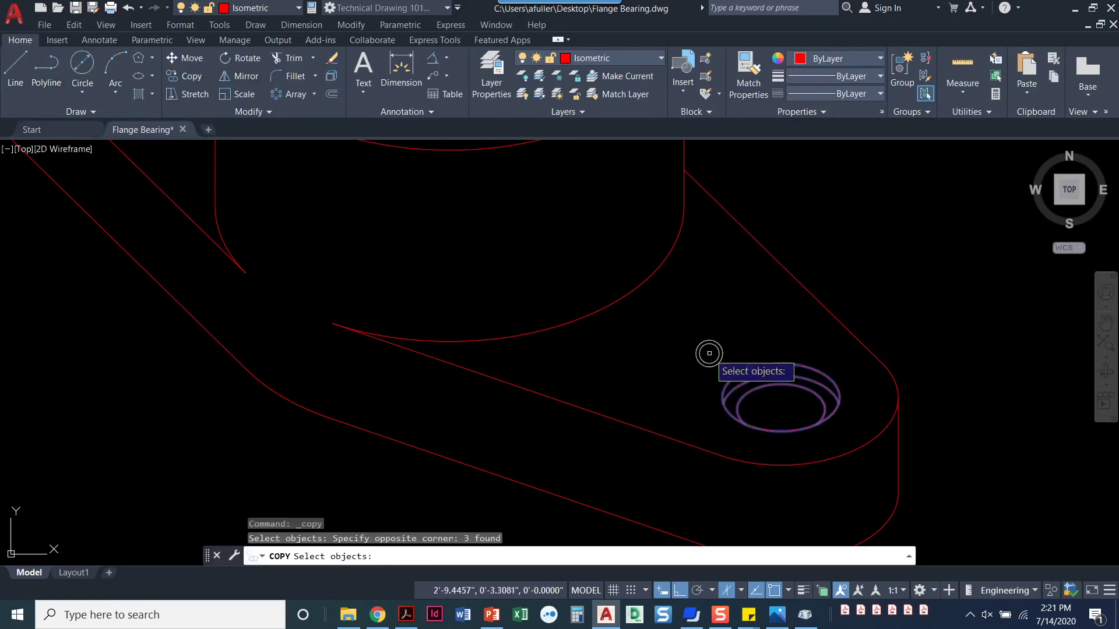
key("Return")
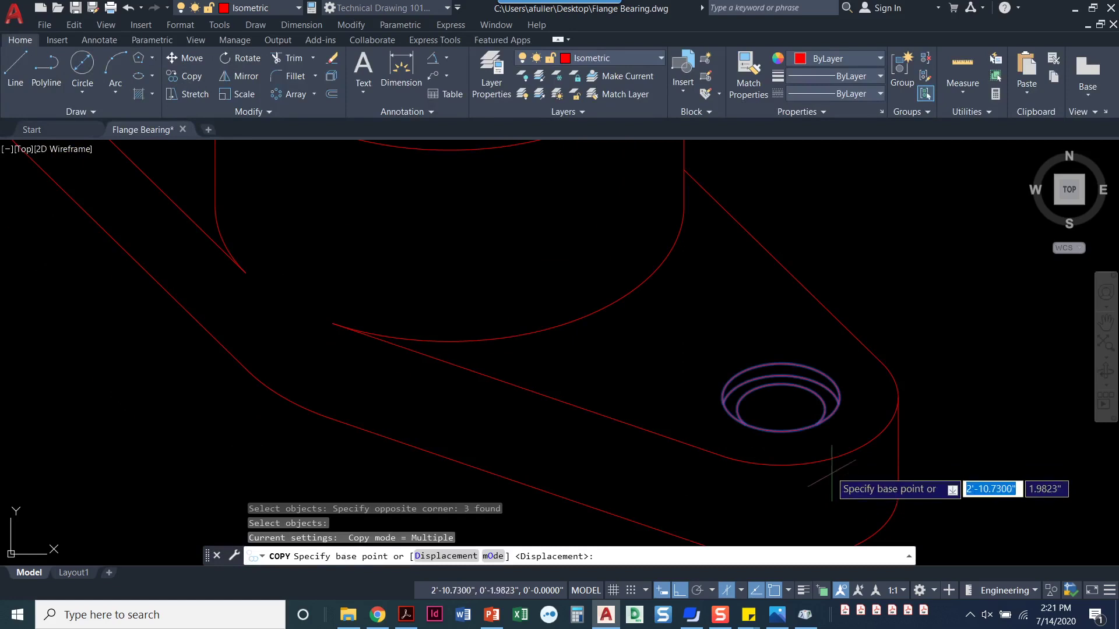
left_click(781, 398)
scroll(641, 350, "down", 4)
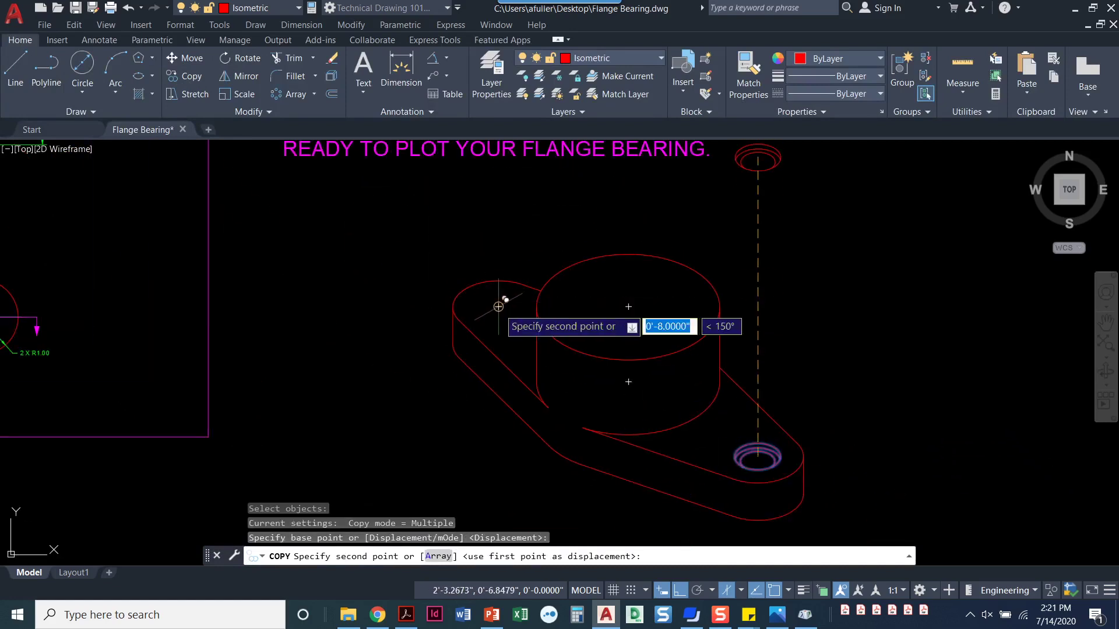
left_click(498, 306)
key("Escape")
middle_click_drag(757, 348, 727, 345)
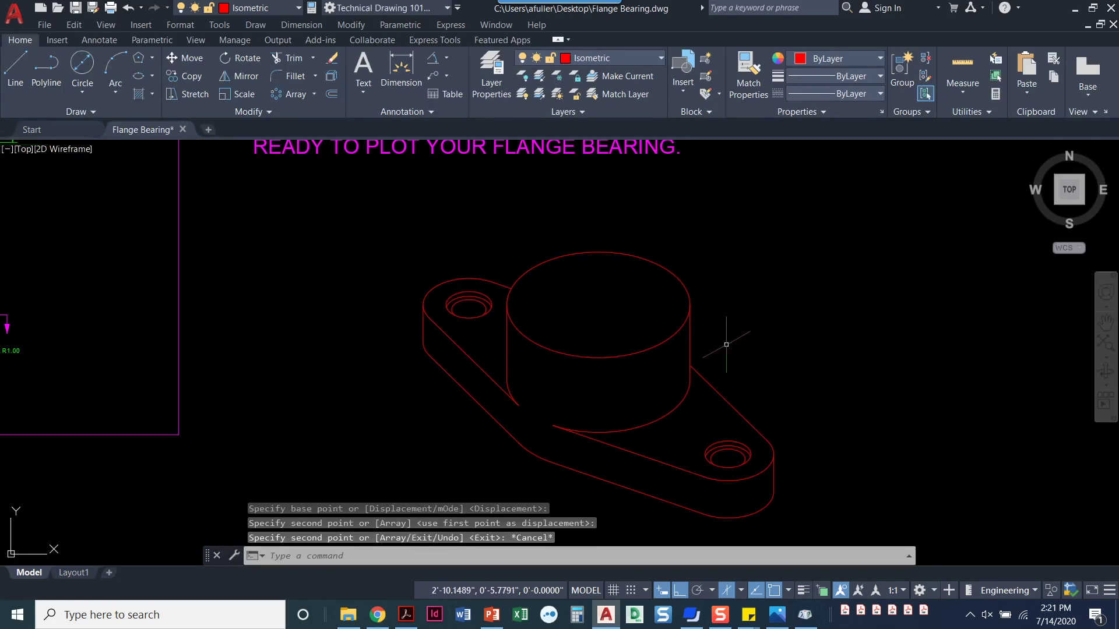
key("ctrl+s")
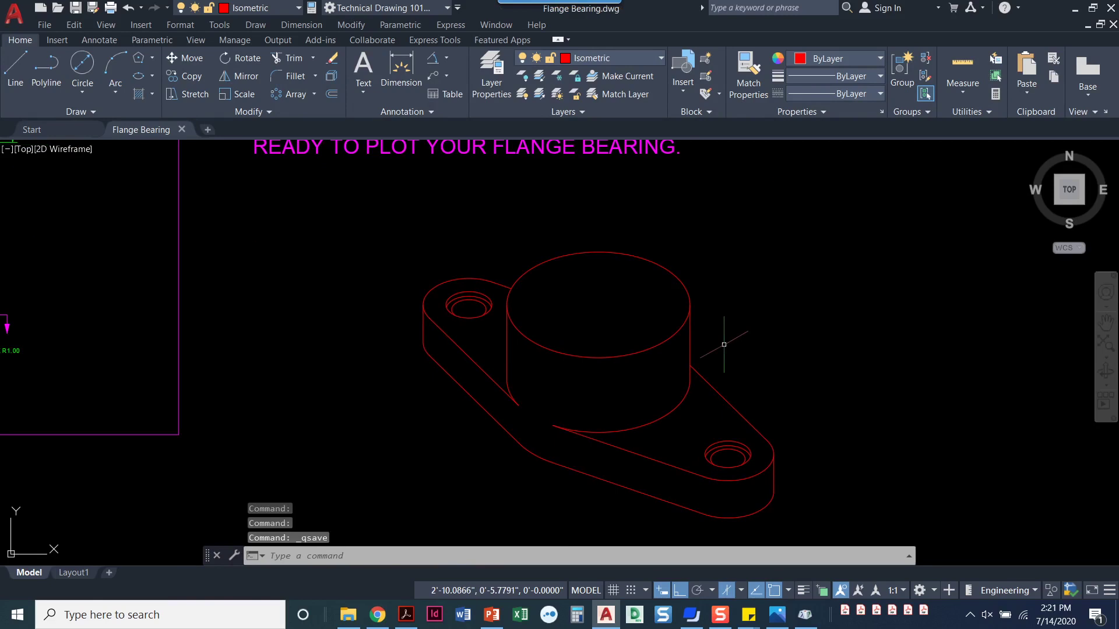
Step: Examine the center hole's diameter and countersink callout in the dimensioned top view
scroll(476, 357, "down", 3)
middle_click_drag(399, 355, 413, 363)
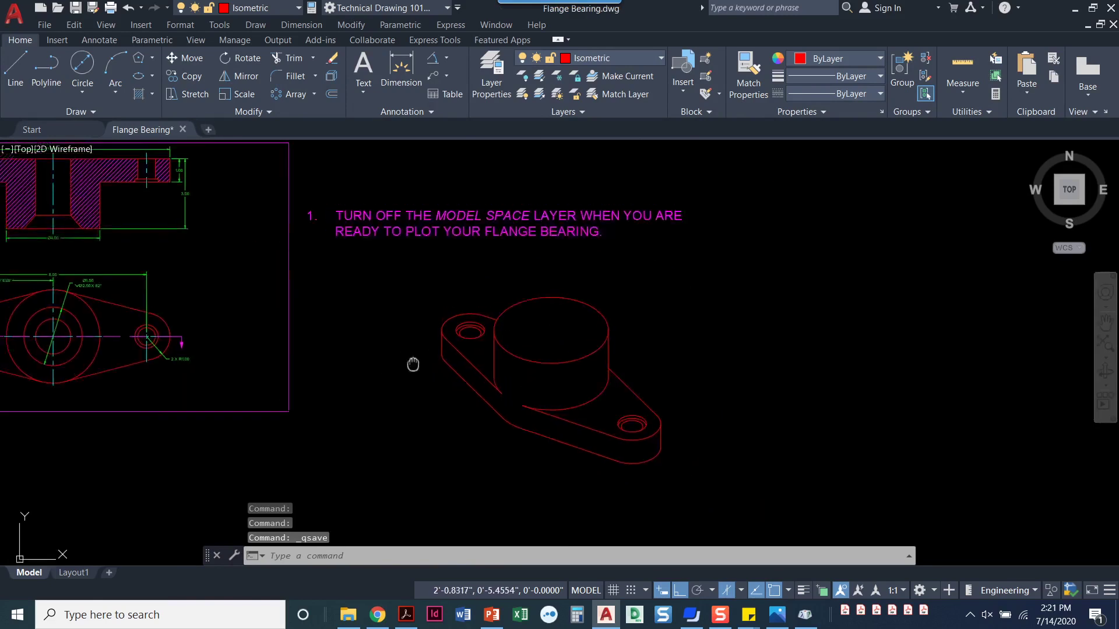
scroll(542, 370, "up", 1)
scroll(150, 369, "up", 4)
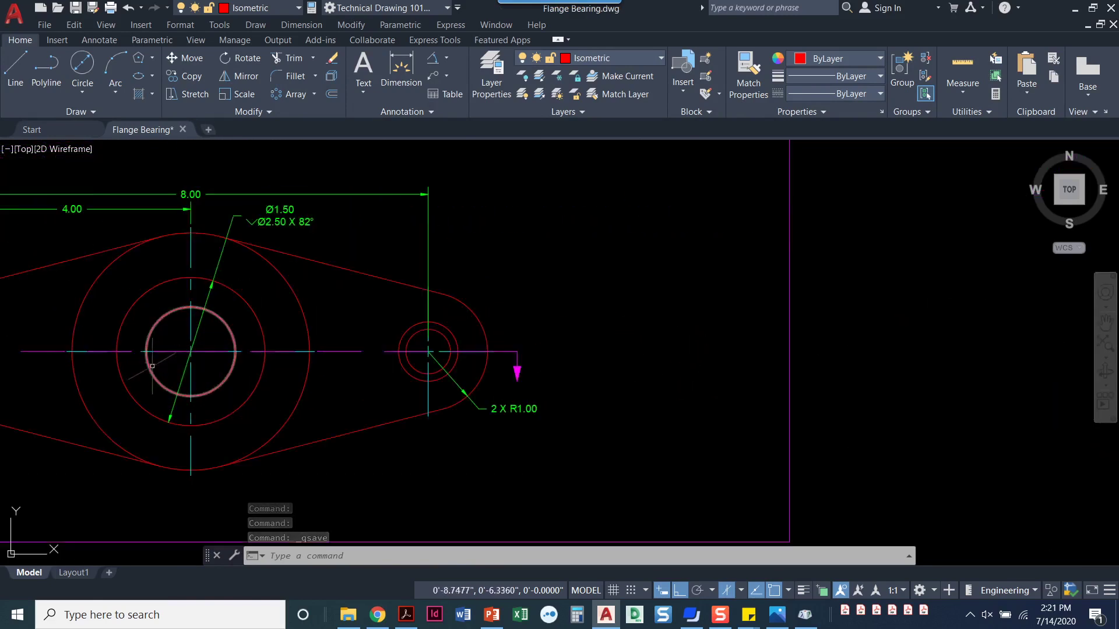
scroll(272, 233, "up", 2)
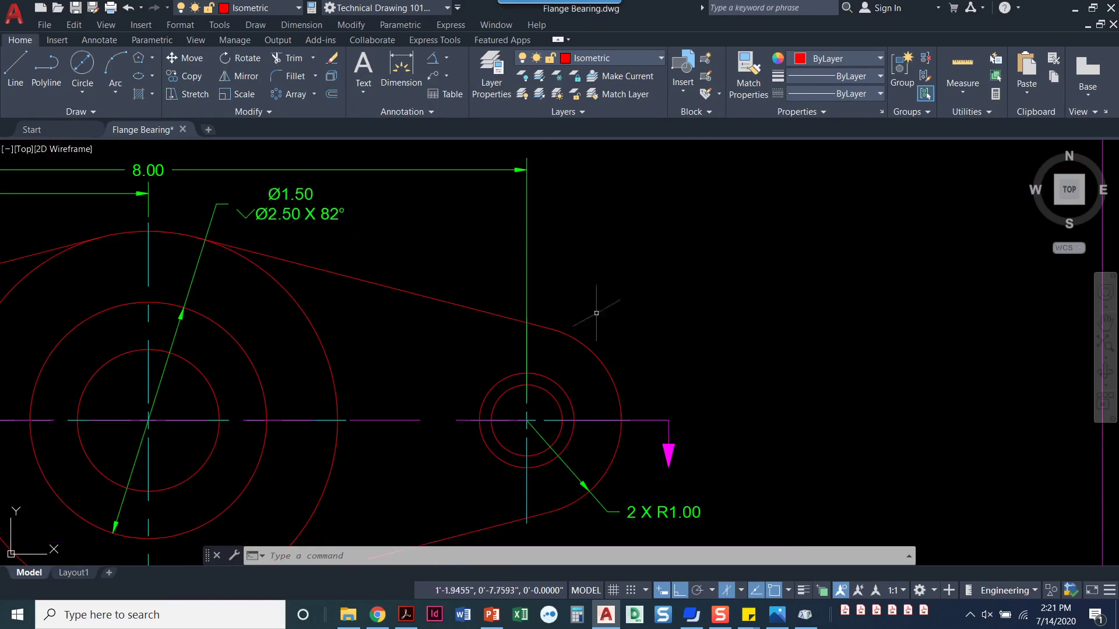
scroll(750, 342, "down", 2)
middle_click_drag(749, 342, 122, 341)
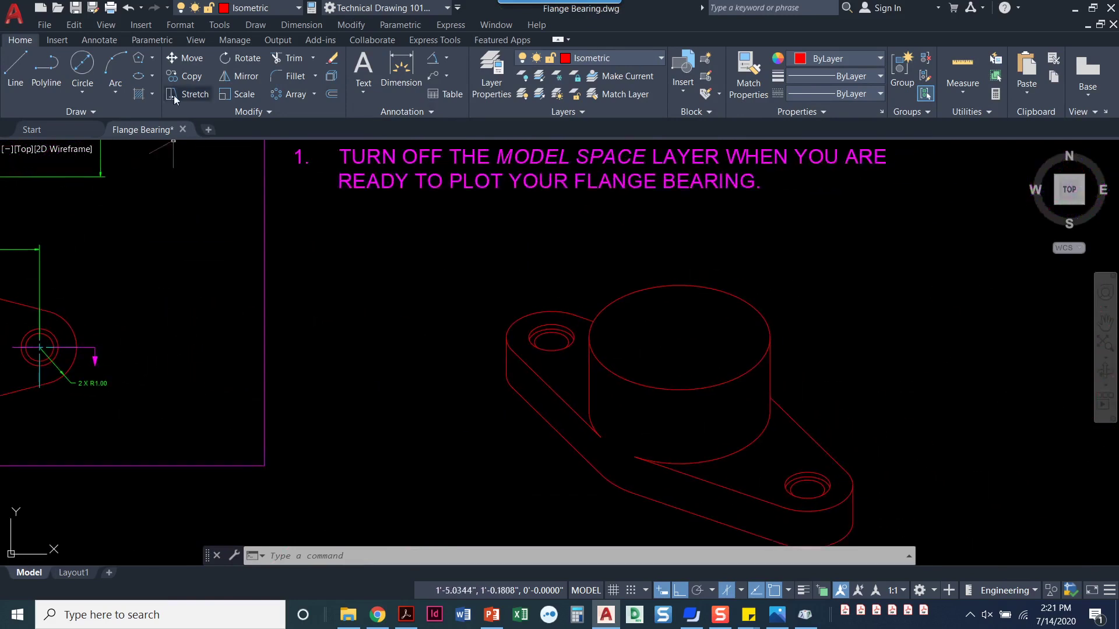
Step: Draw a 1.50" diameter isocircle on the top isoplane, centered on the raised cylinder's top face
left_click(139, 76)
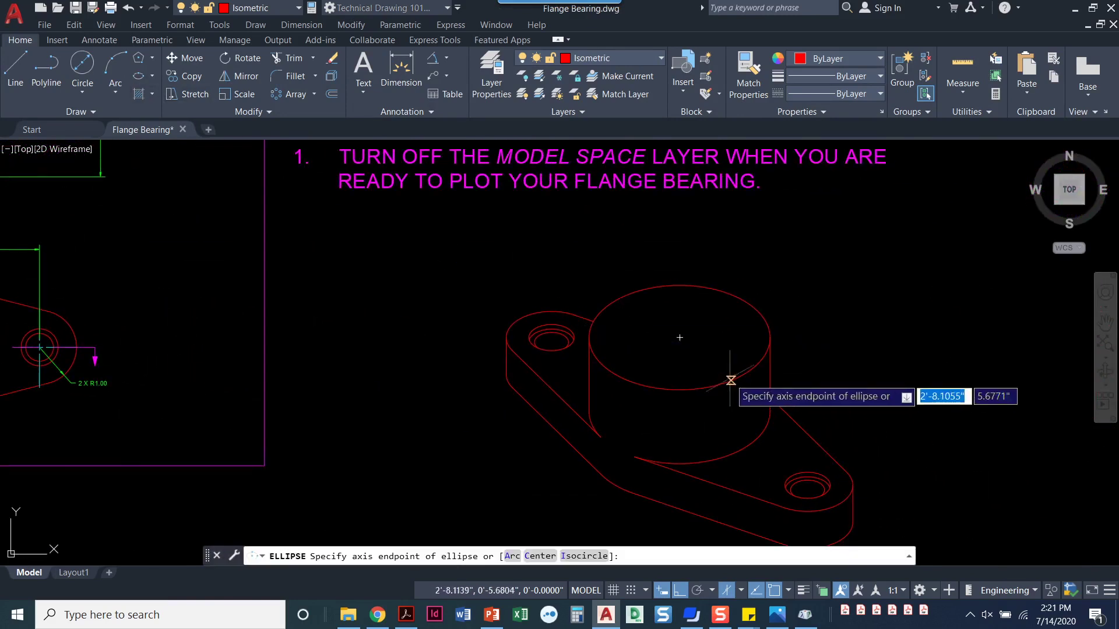
type("i")
key("Return")
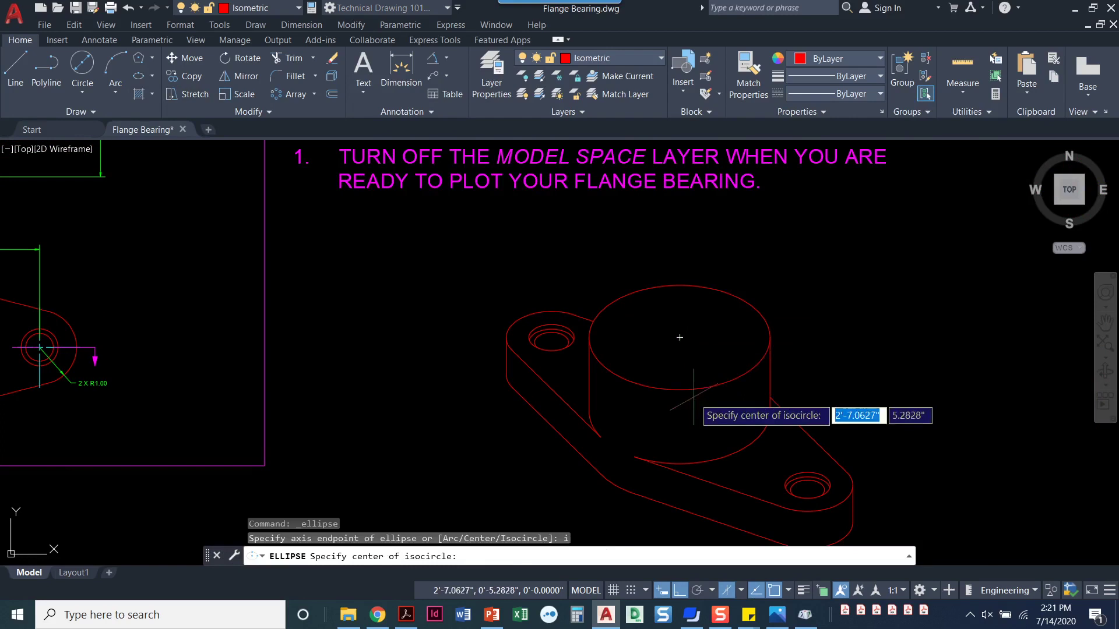
left_click(680, 337)
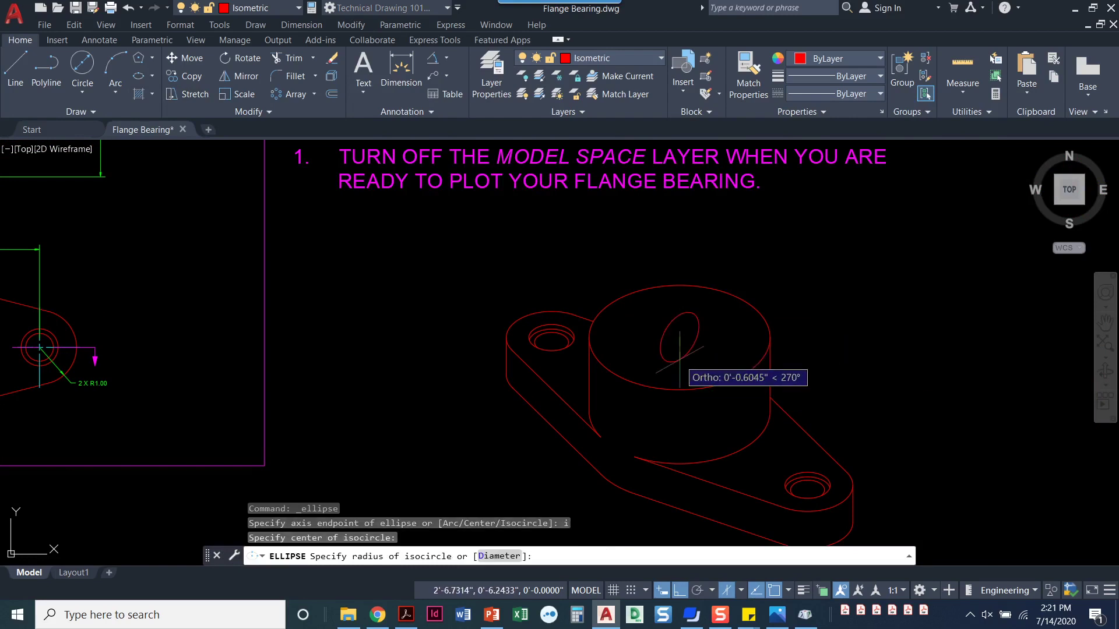
key("F5")
key("F5")
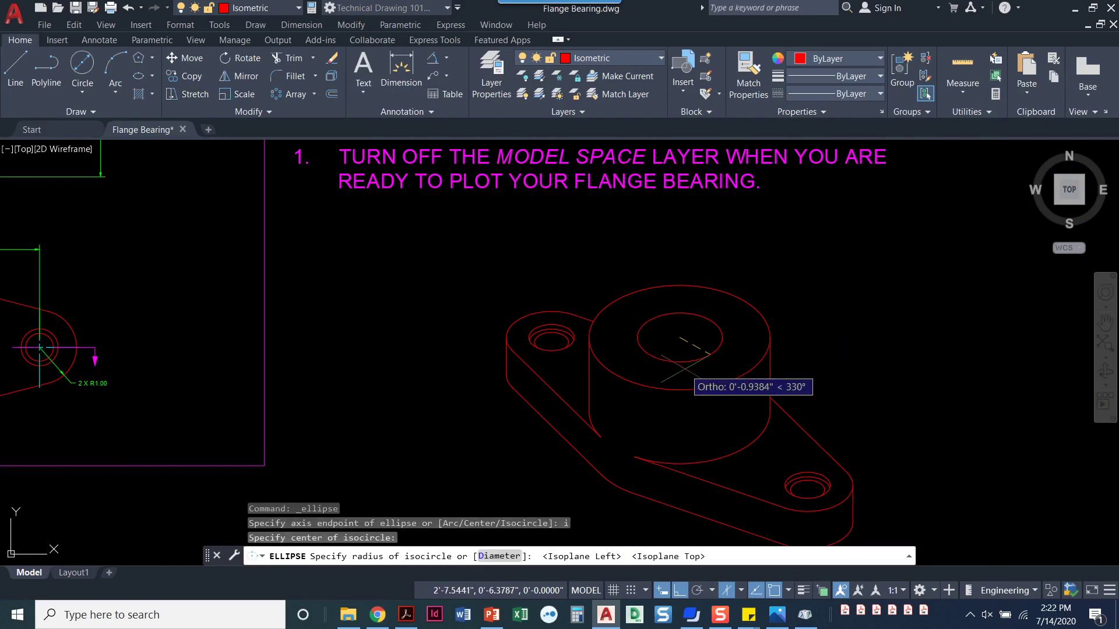
type("d")
key("Return")
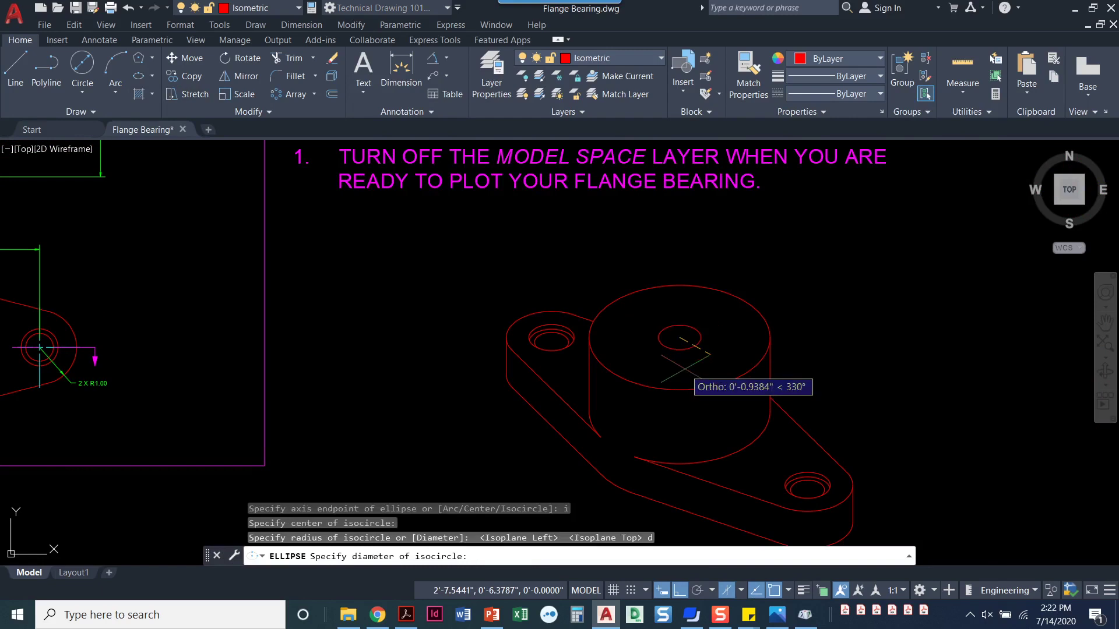
type("1.5")
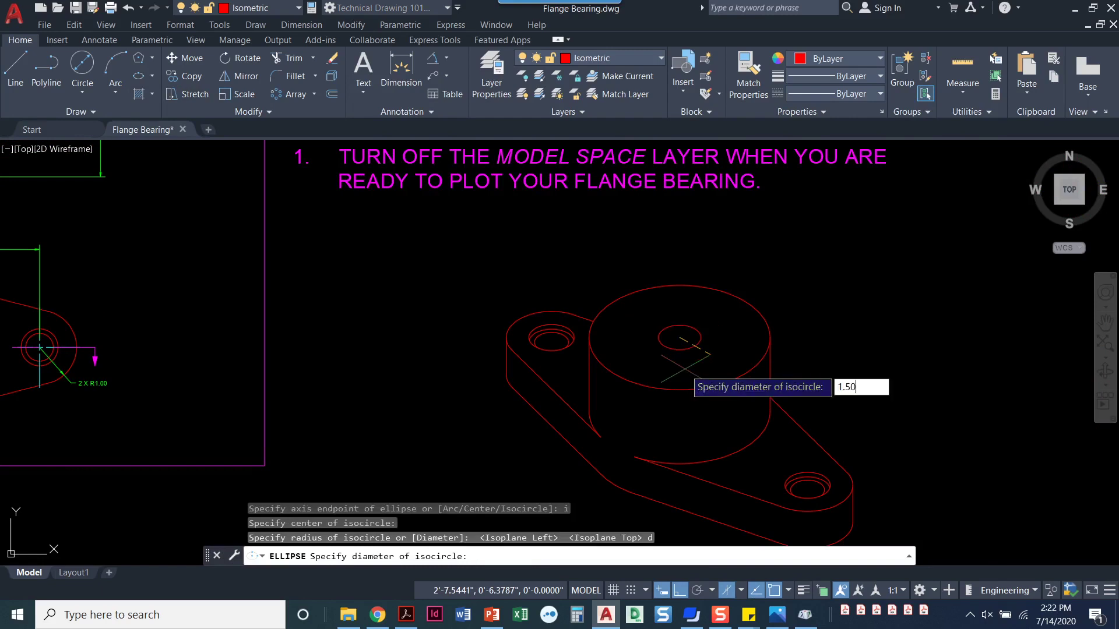
type("0")
key("Return")
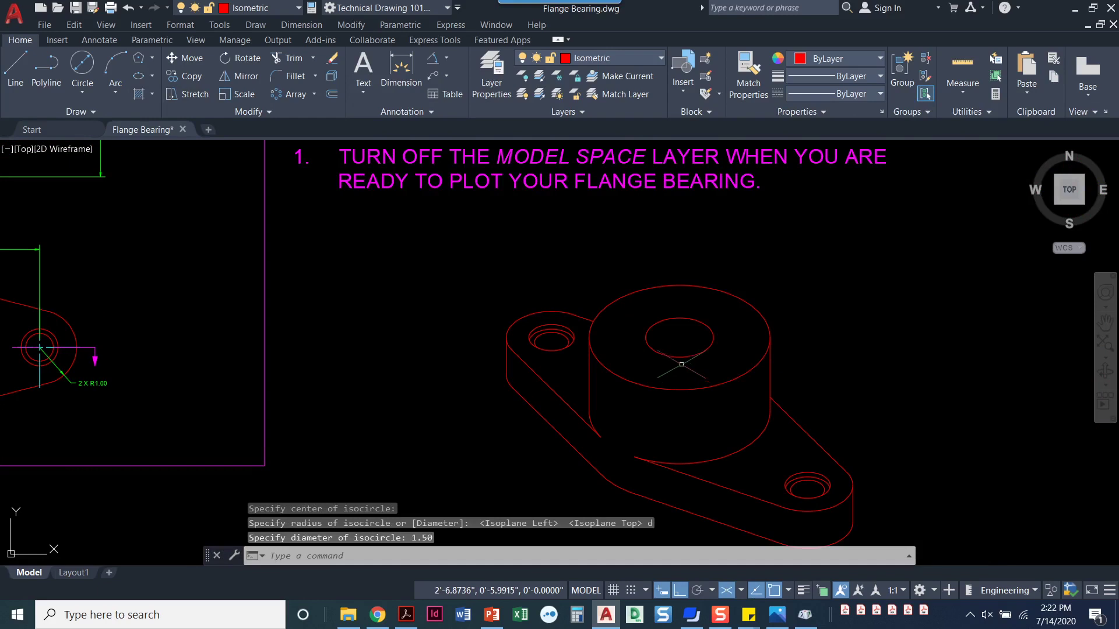
Step: Try an isocircle with a 2.5" radius centered on the raised cylinder's top face, and delete it
key("Return")
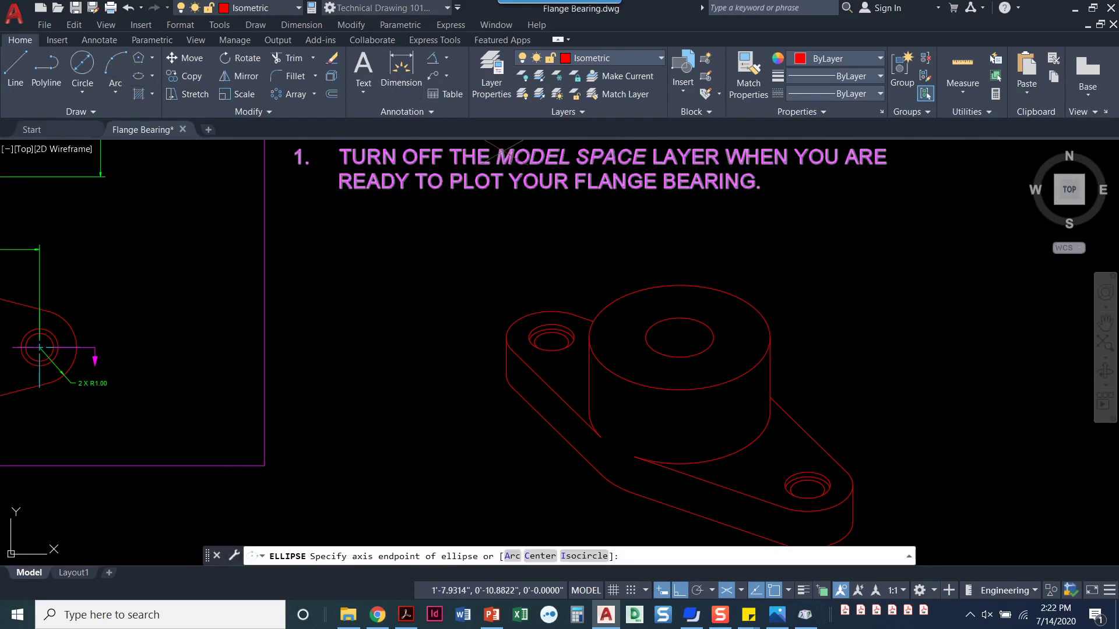
type("i")
key("Return")
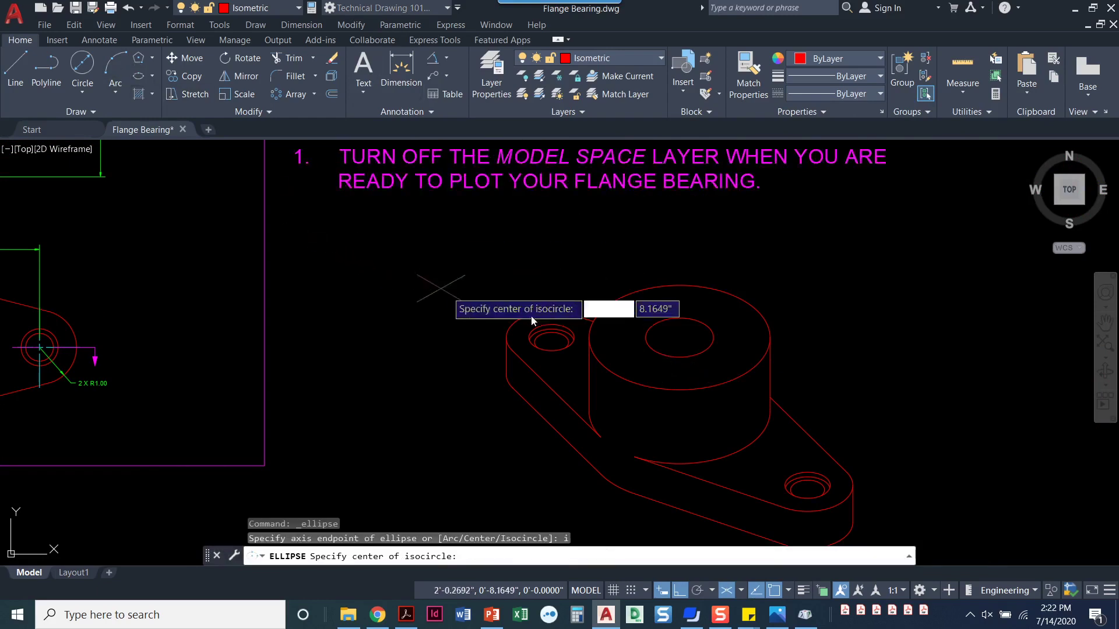
left_click(679, 338)
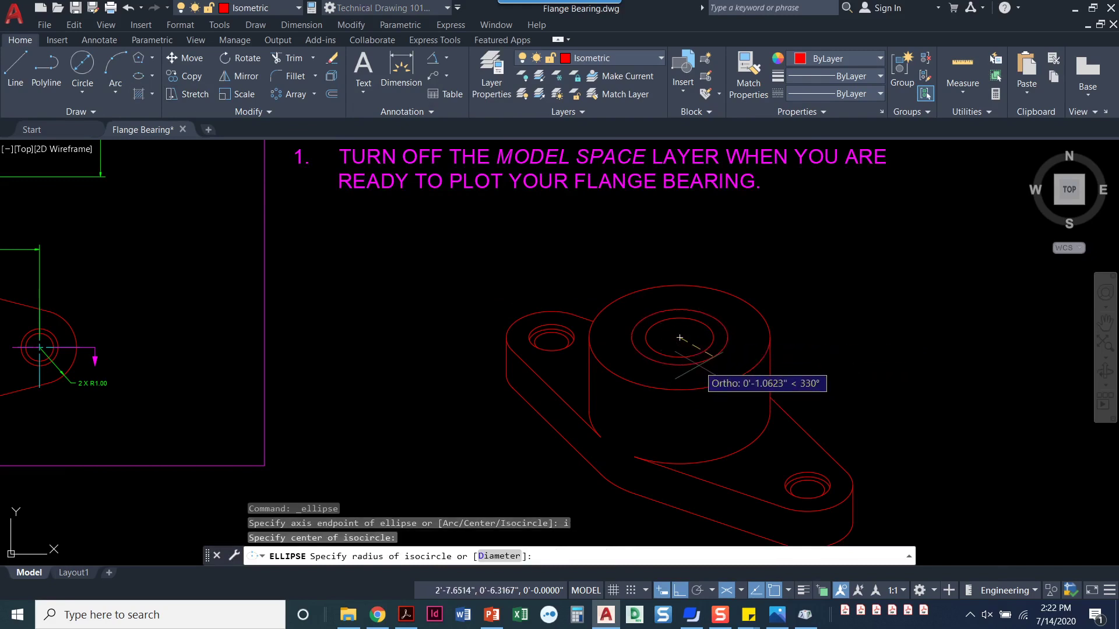
type("2.5")
key("Return")
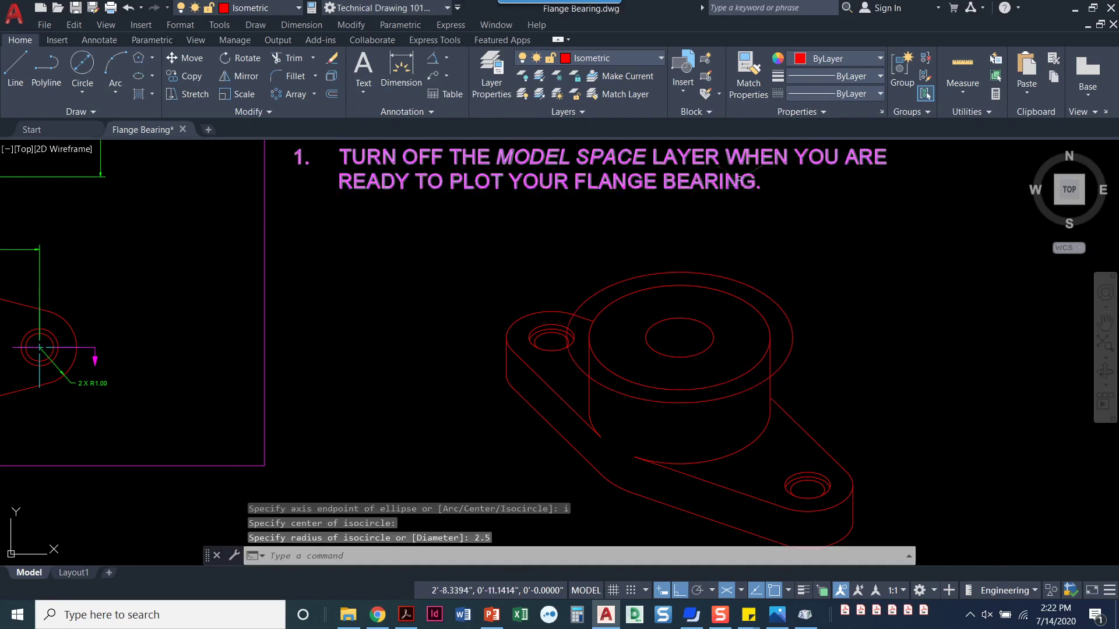
left_click(781, 308)
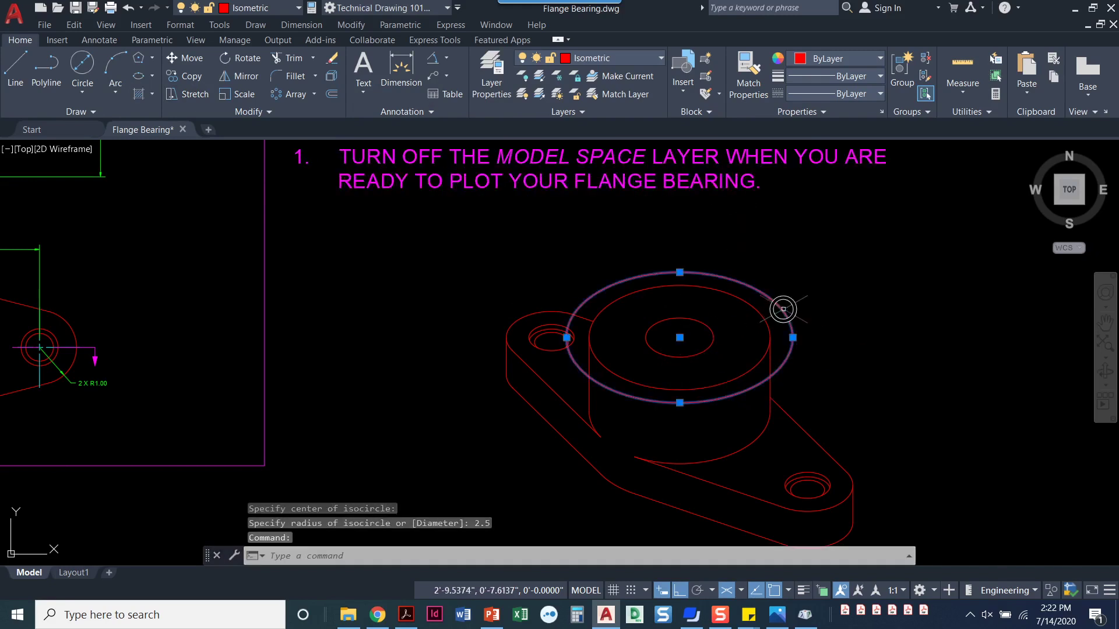
key("Delete")
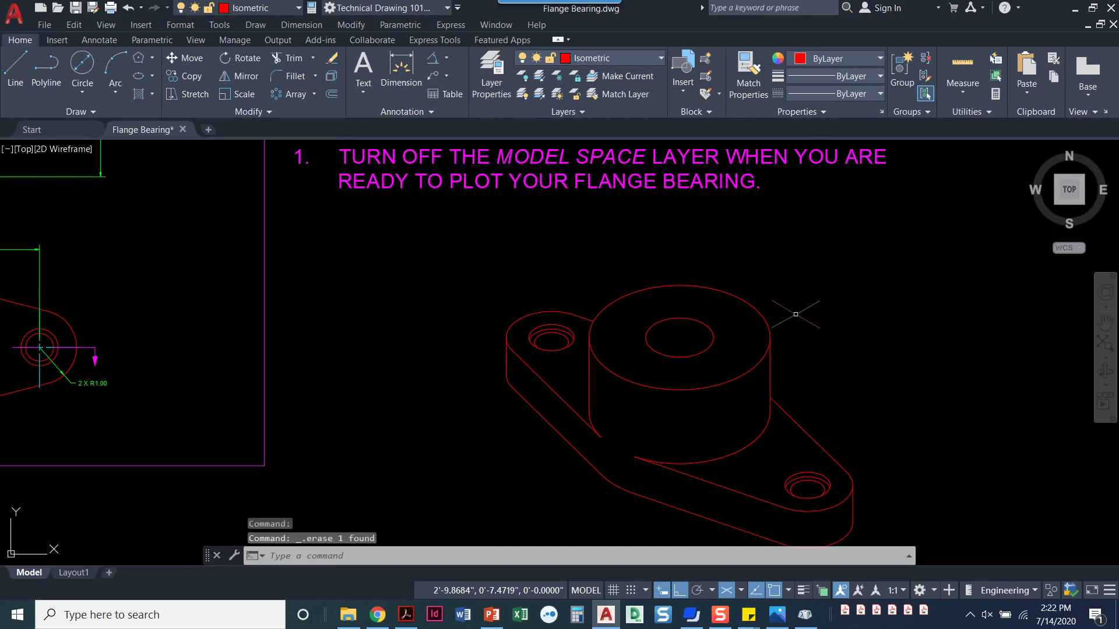
Step: Draw a 2.5" diameter isocircle centered on the raised cylinder's top face for the countersink's outer edge
left_click(139, 79)
type("i")
key("Return")
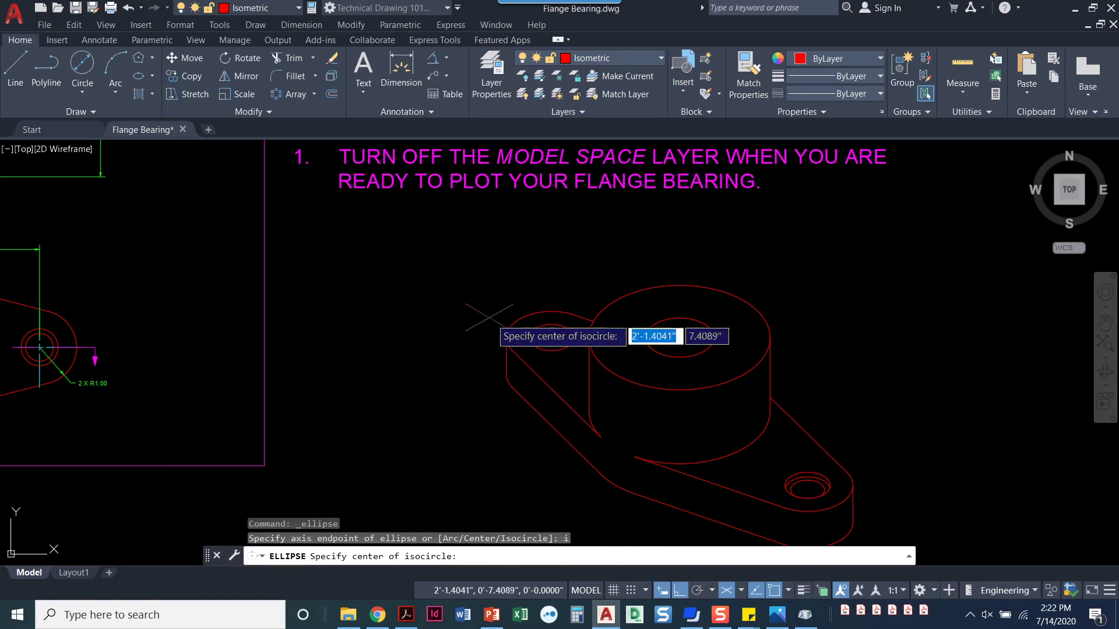
left_click(679, 337)
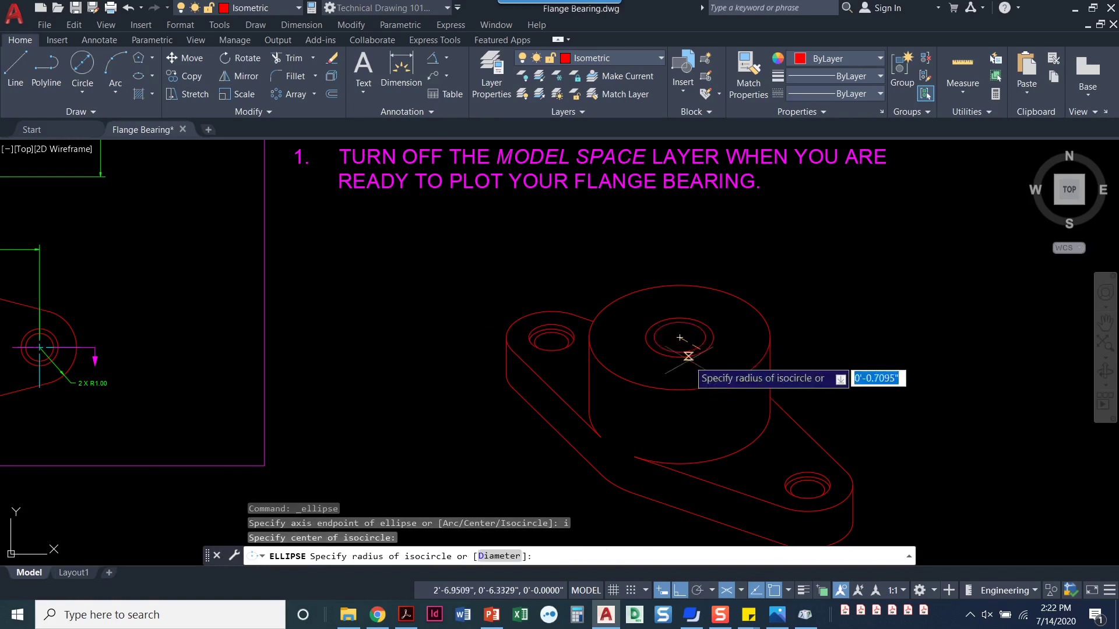
type("d")
key("Return")
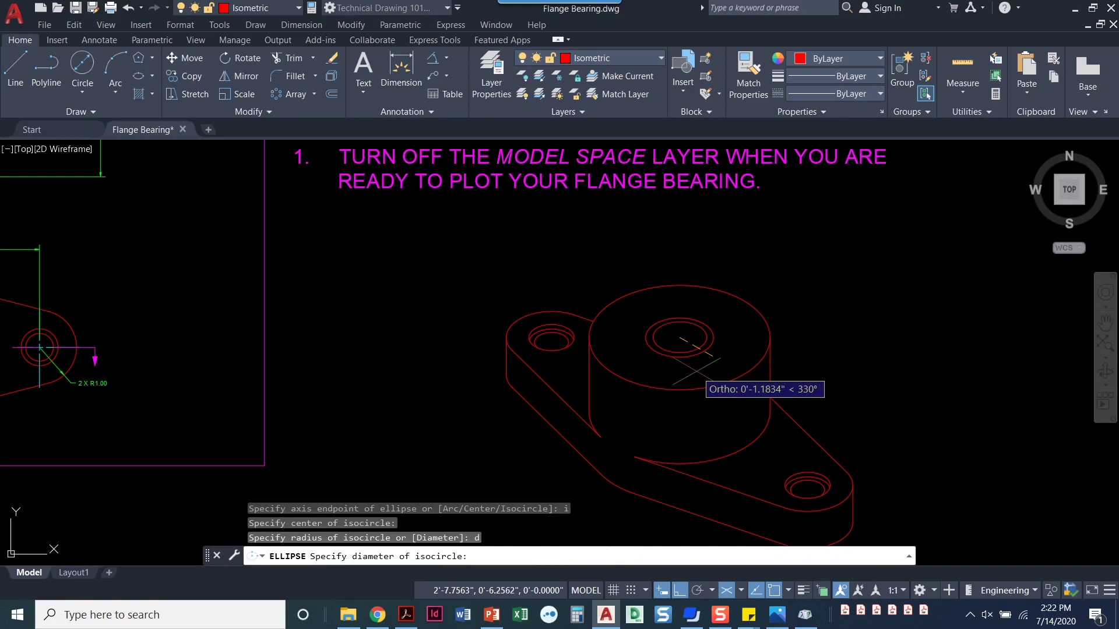
type("2.5")
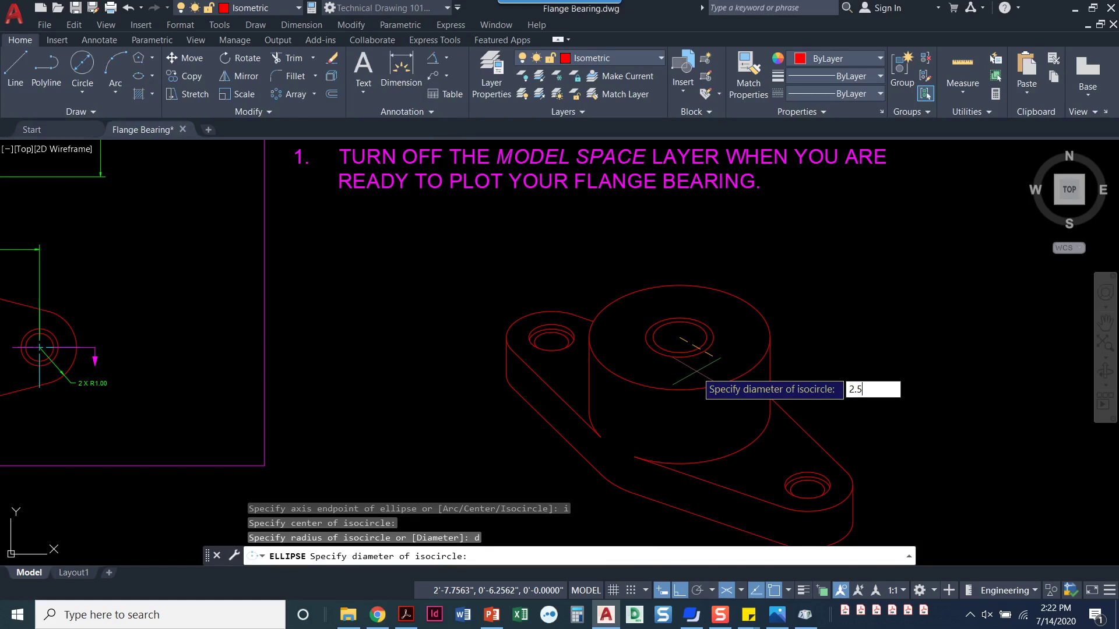
key("Return")
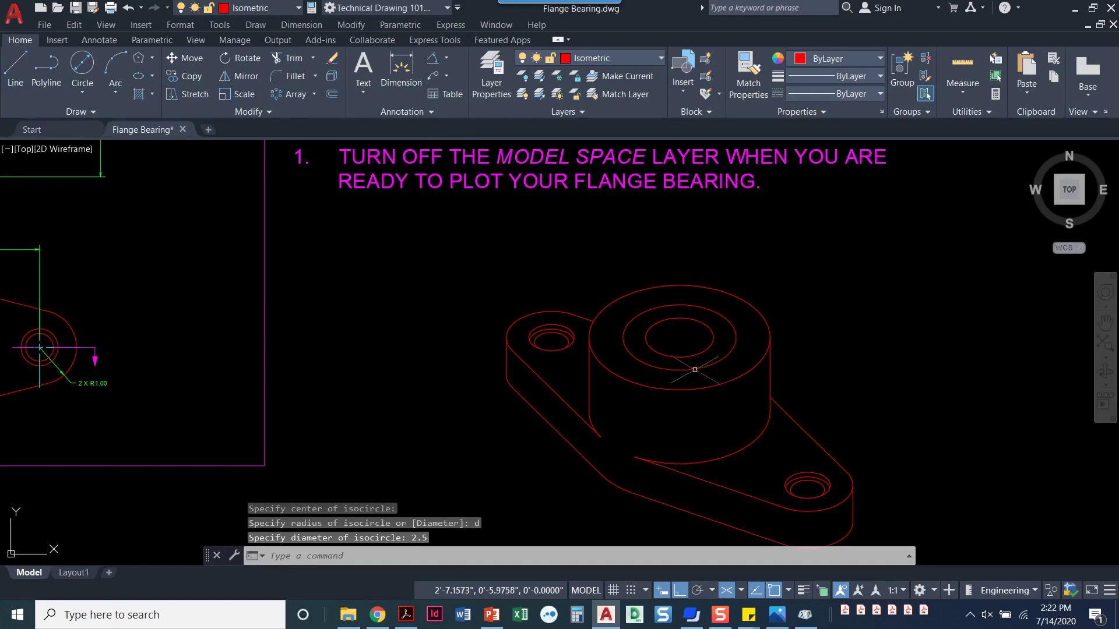
Step: Measure the countersink's depth in the section view, from the bore's corner perpendicular to the cylinder's end face
scroll(673, 346, "up", 2)
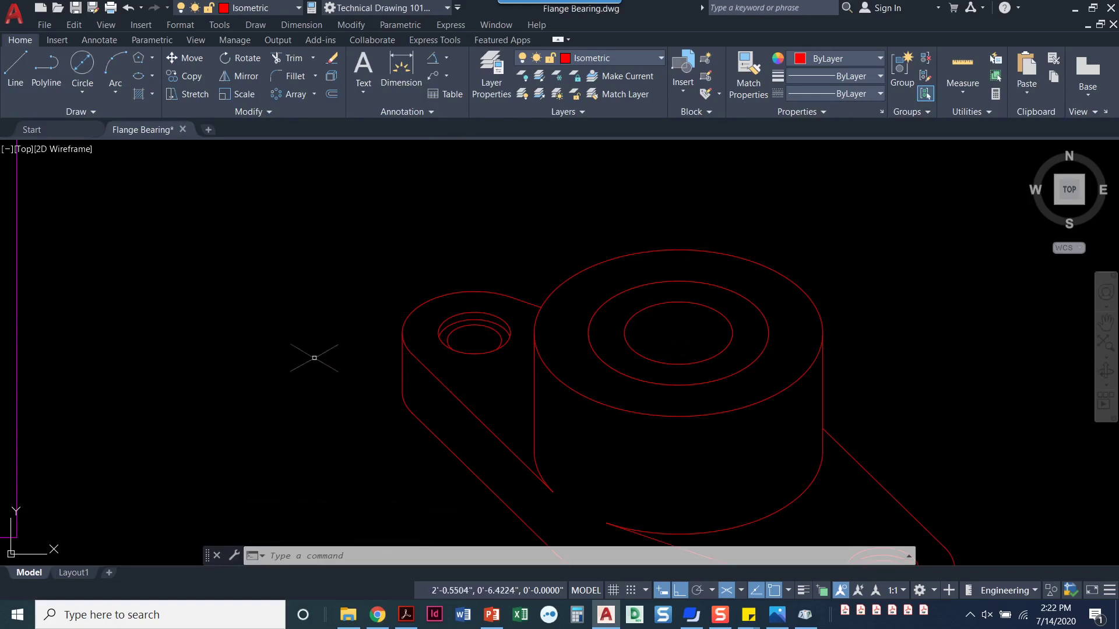
scroll(180, 314, "down", 3)
middle_click_drag(180, 314, 304, 370)
scroll(329, 327, "up", 3)
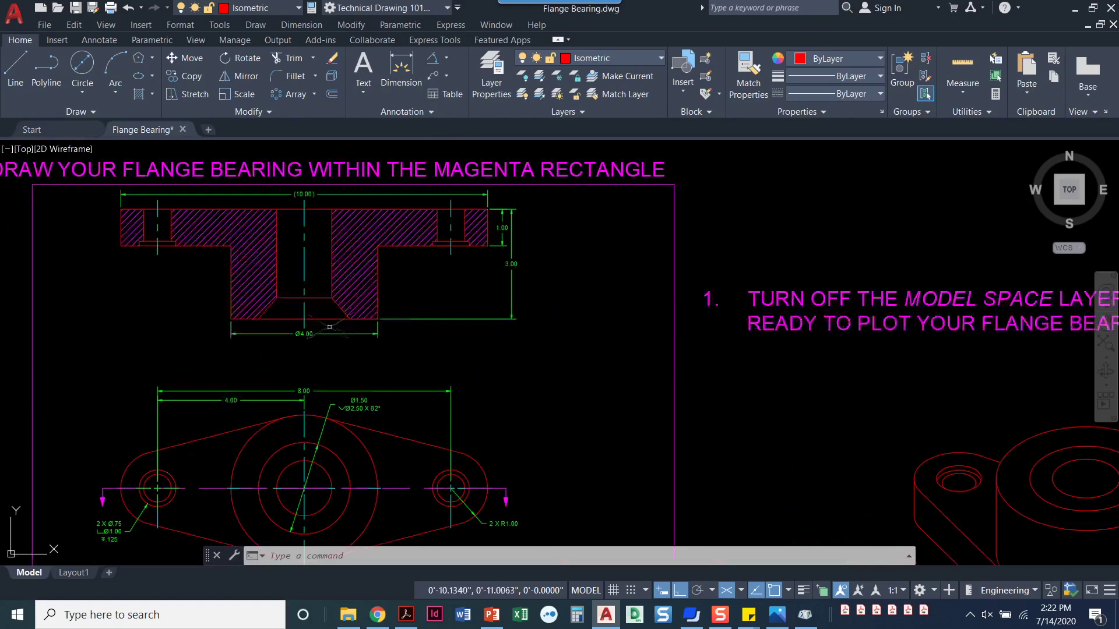
scroll(330, 326, "up", 2)
scroll(300, 281, "up", 2)
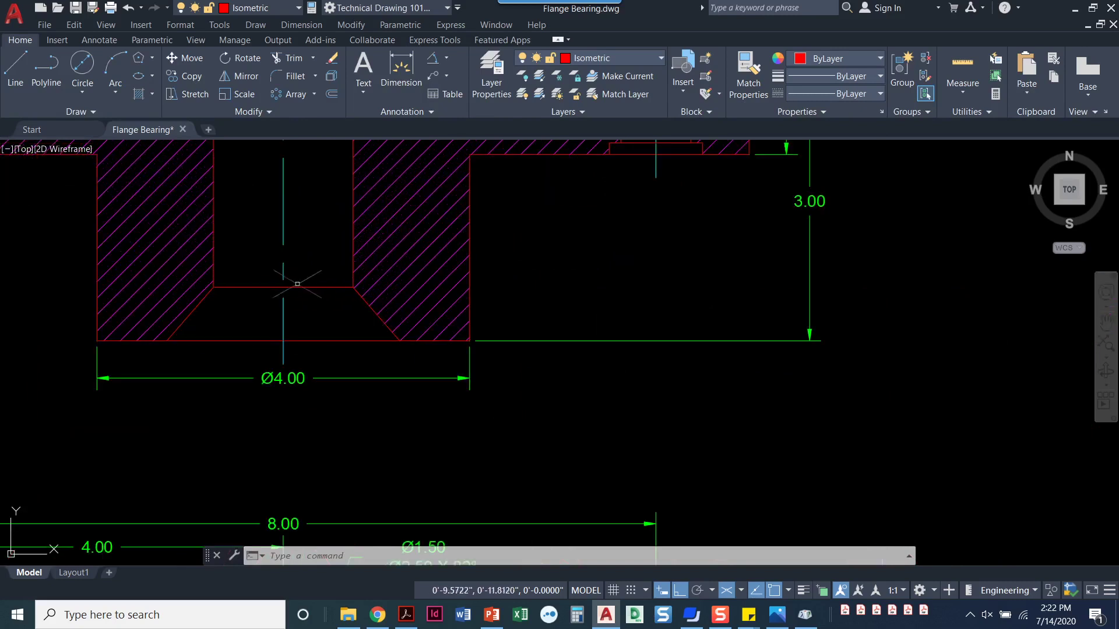
middle_click_drag(315, 334, 482, 341)
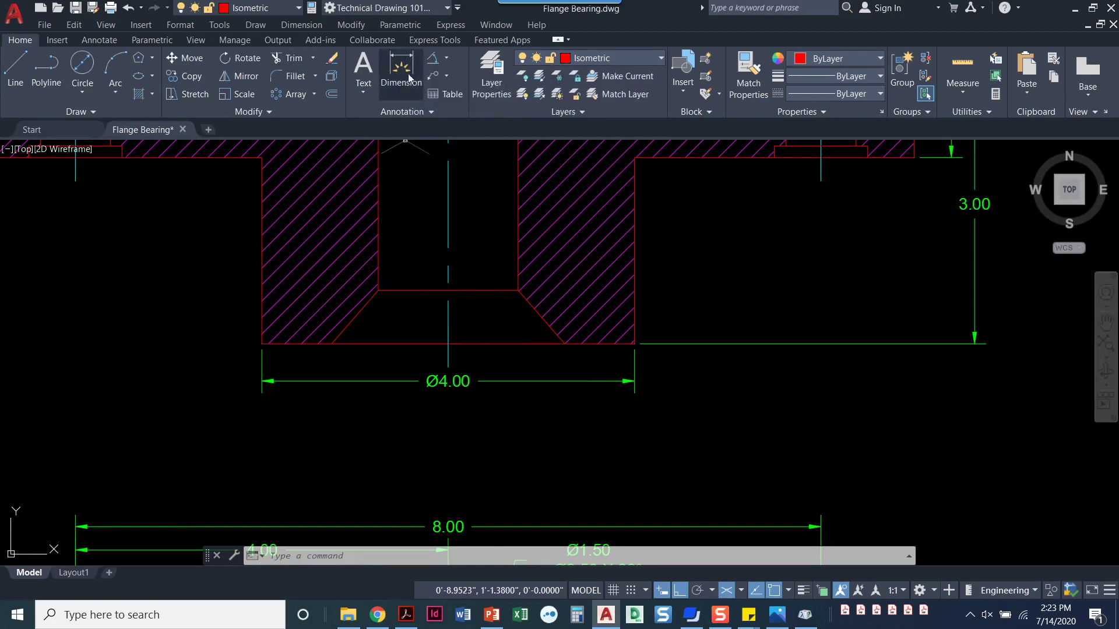
type("DI")
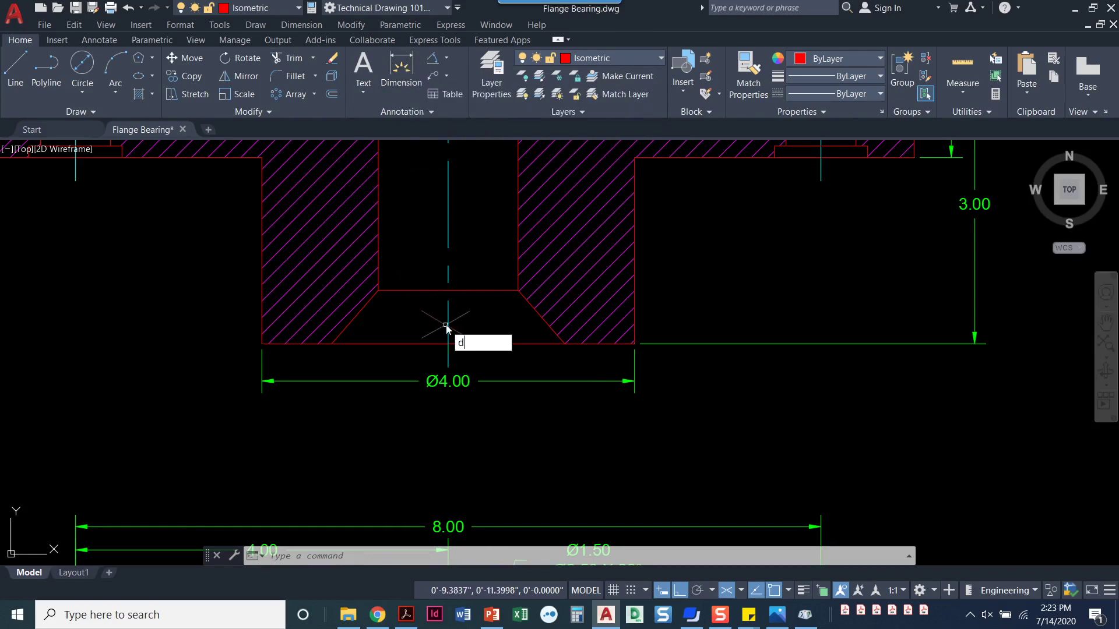
key("Return")
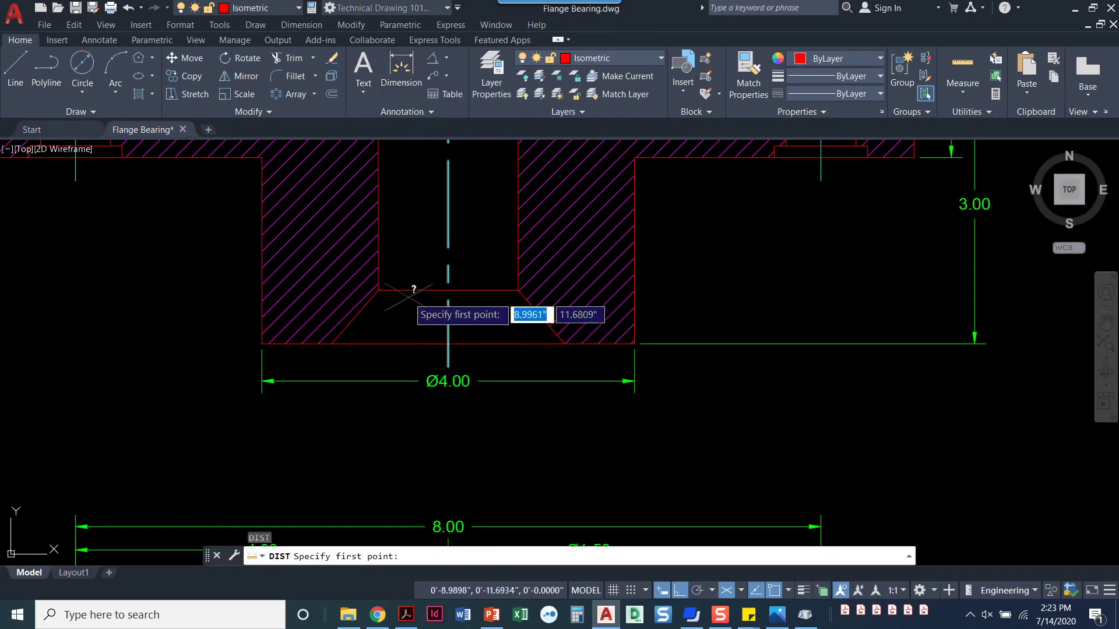
left_click(378, 290)
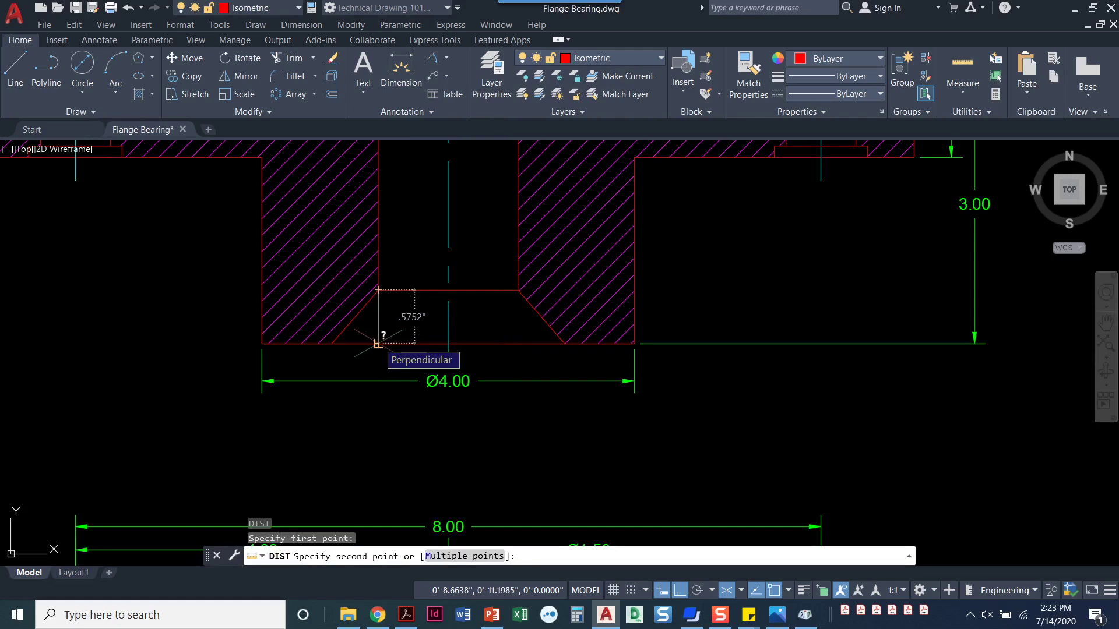
key("Escape")
key("Escape")
Step: Move the 1.50" center-hole isocircle straight down .5752" from its center, using the right isoplane
scroll(378, 344, "down", 5)
middle_click_drag(752, 409, 594, 375)
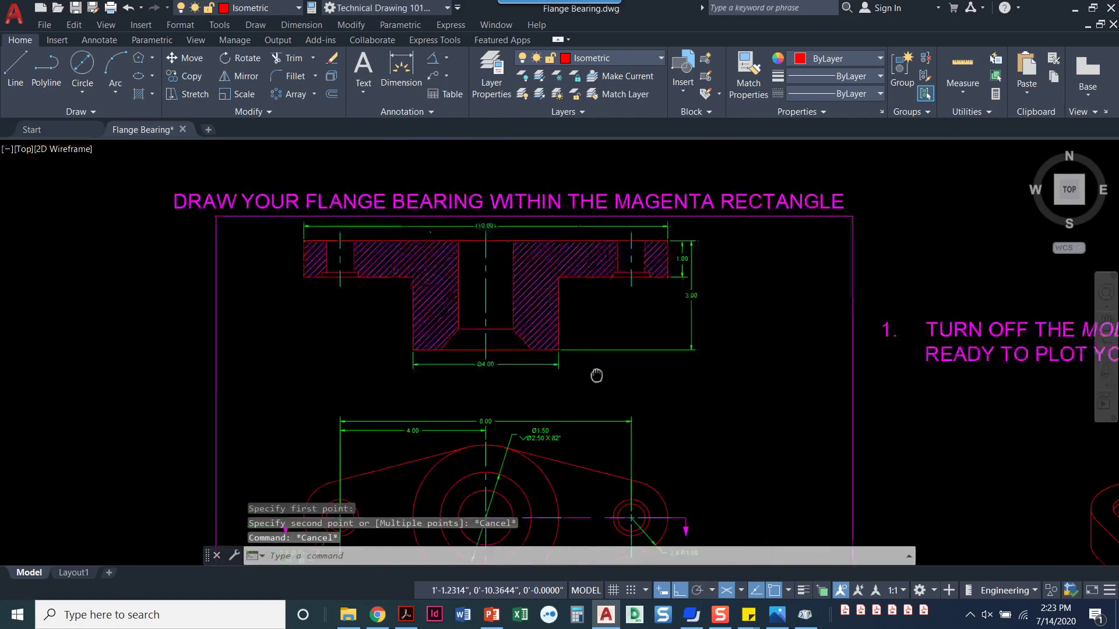
scroll(442, 343, "up", 5)
scroll(443, 343, "up", 5)
scroll(717, 437, "up", 2)
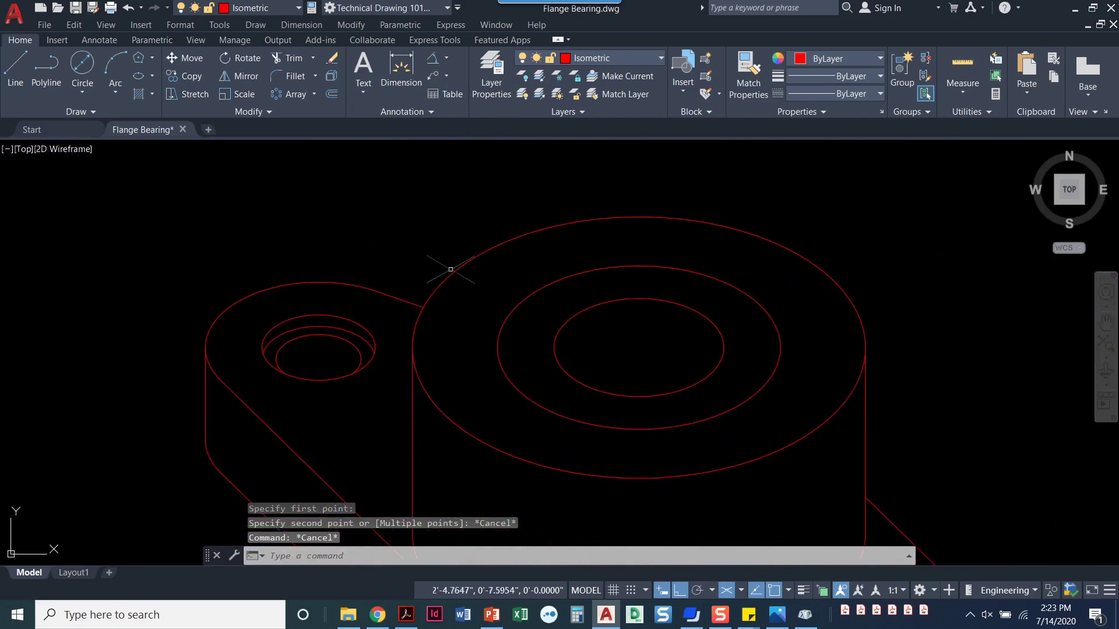
left_click(187, 58)
left_click(597, 389)
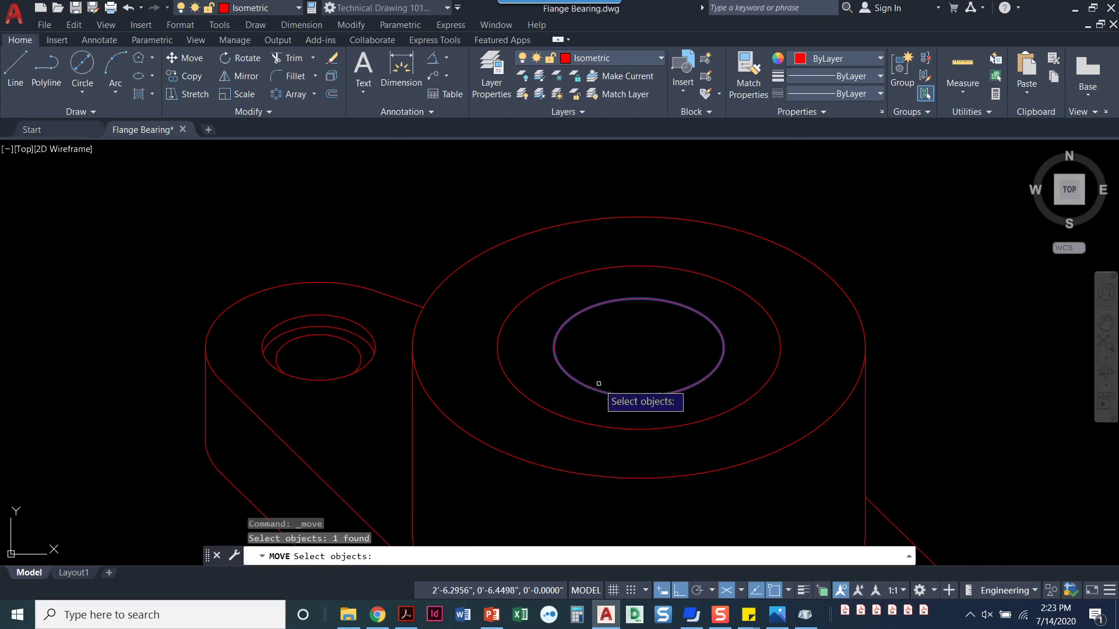
key("Return")
left_click(638, 348)
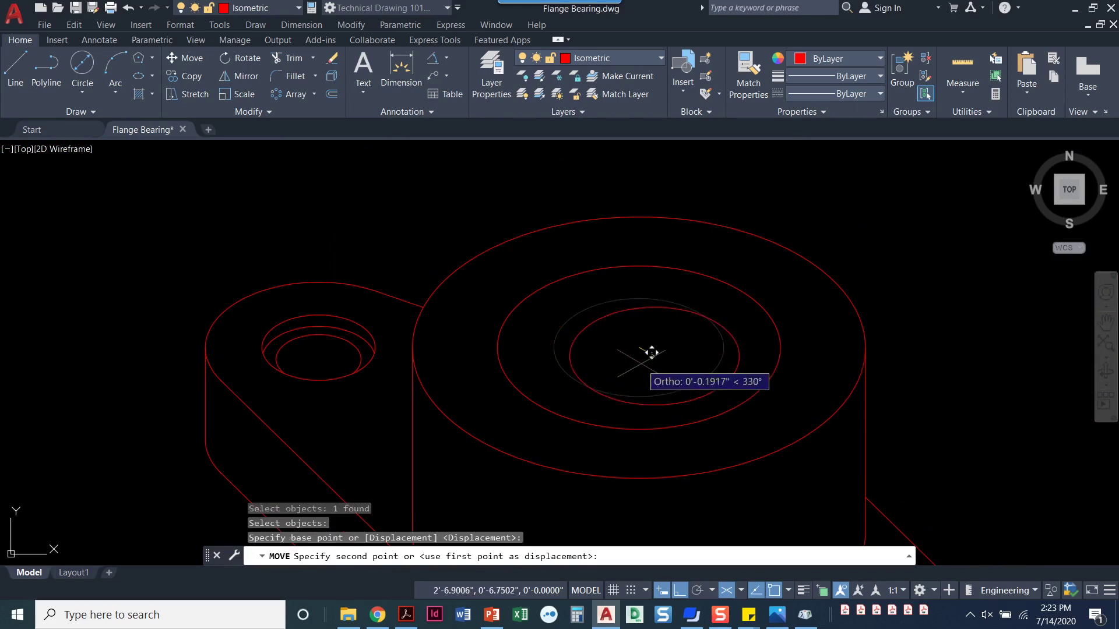
key("F5")
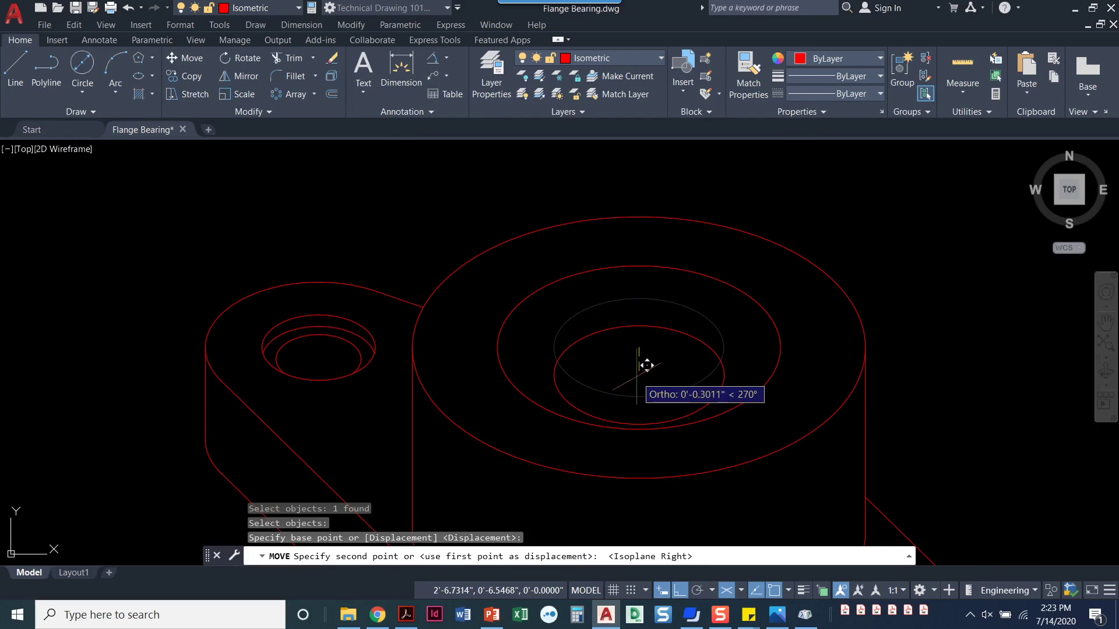
type(".57")
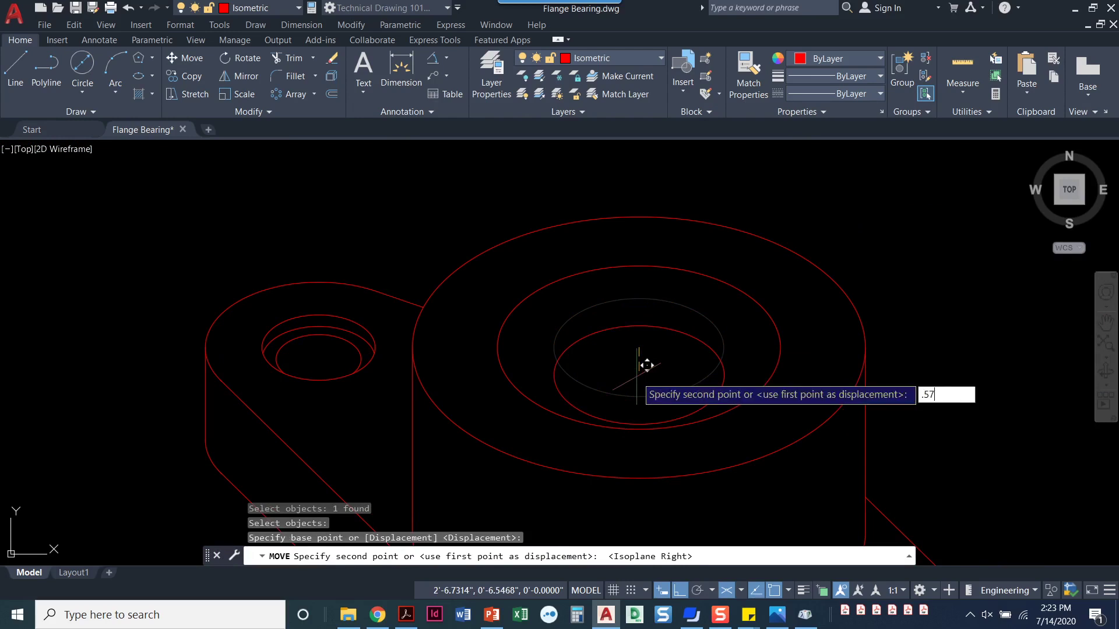
type("52")
key("Return")
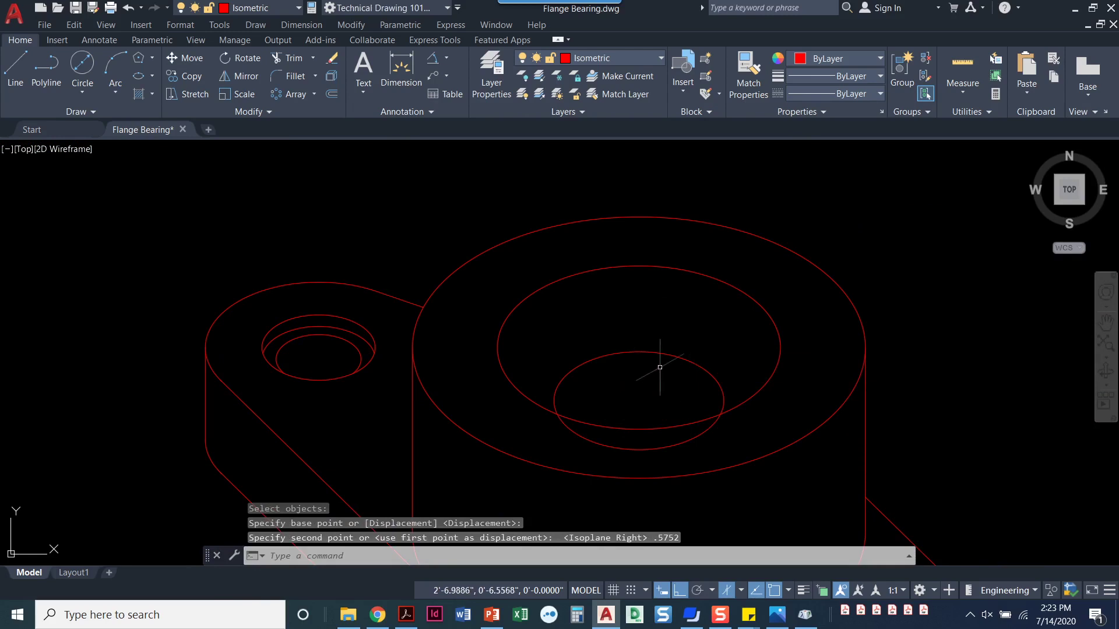
Step: Trim the lowered center-hole isocircle's front arc that falls outside the 2.5" countersink isocircle
left_click(288, 59)
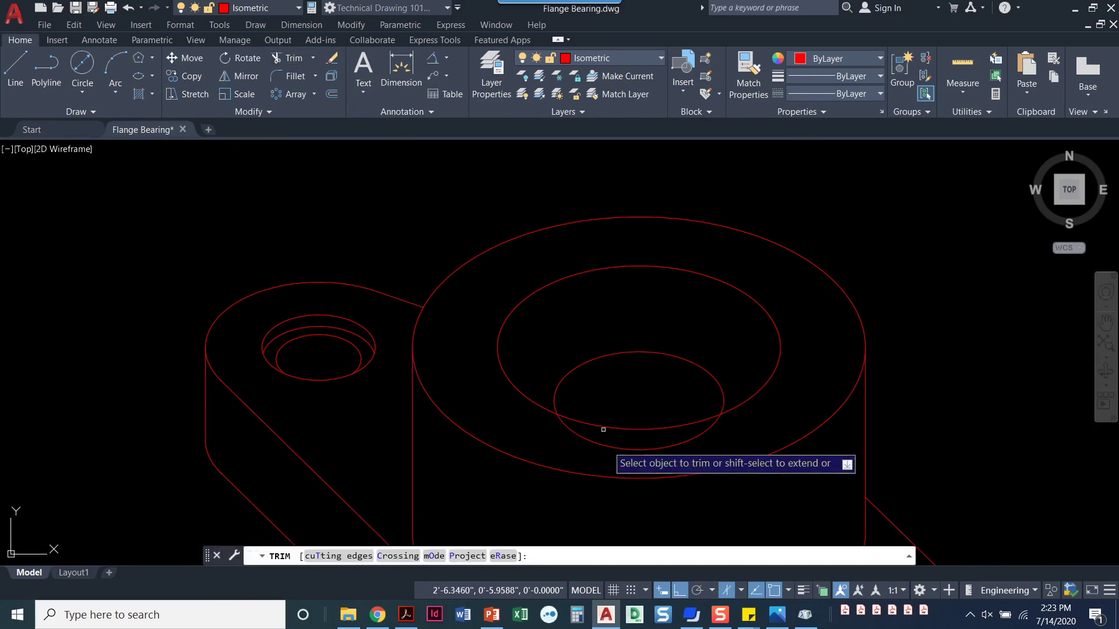
left_click(617, 450)
key("Return")
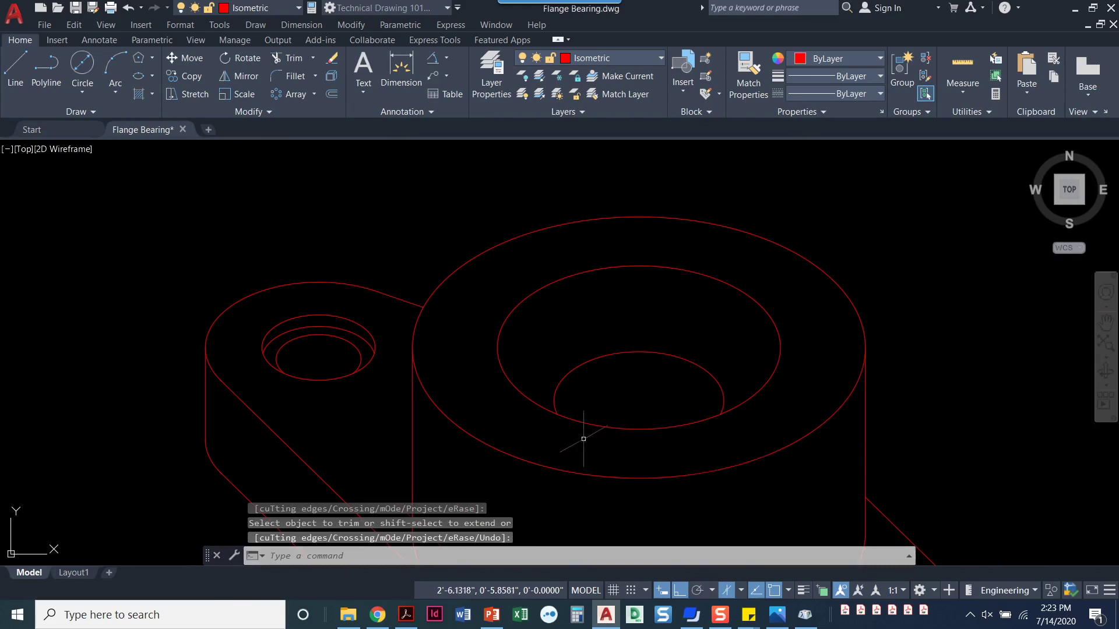
Step: Compare the finished isometric with the countersink's profile in the section view and its callout in the top view
scroll(566, 440, "down", 4)
scroll(566, 441, "down", 3)
mouse_move(557, 437)
middle_mouse_down()
mouse_move(666, 394)
mouse_move(666, 367)
middle_mouse_up()
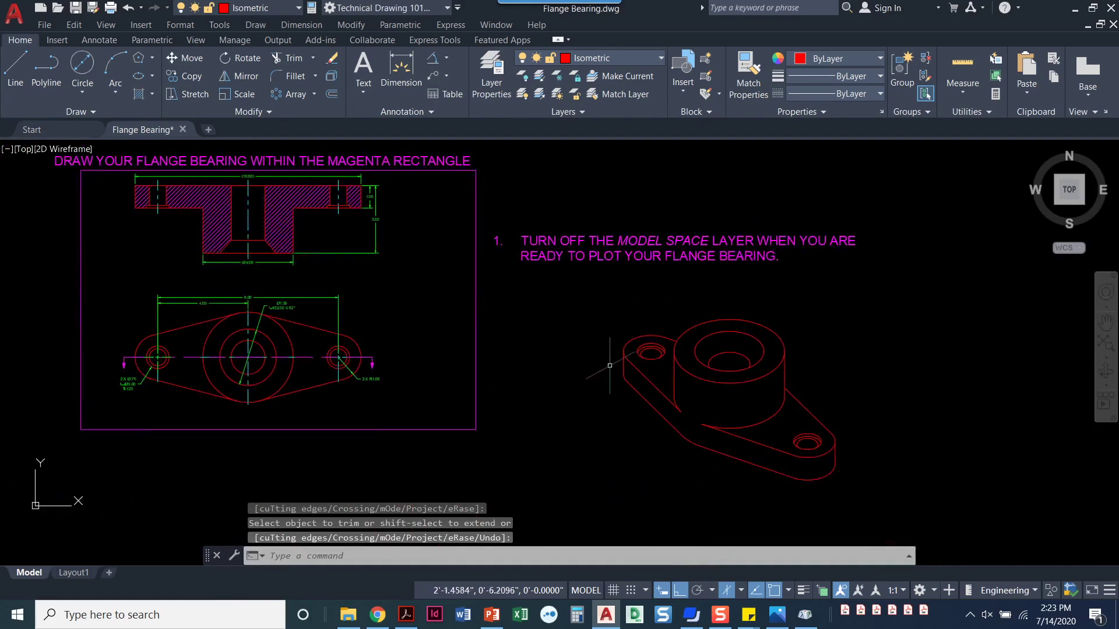
scroll(610, 365, "up", 2)
scroll(586, 376, "down", 2)
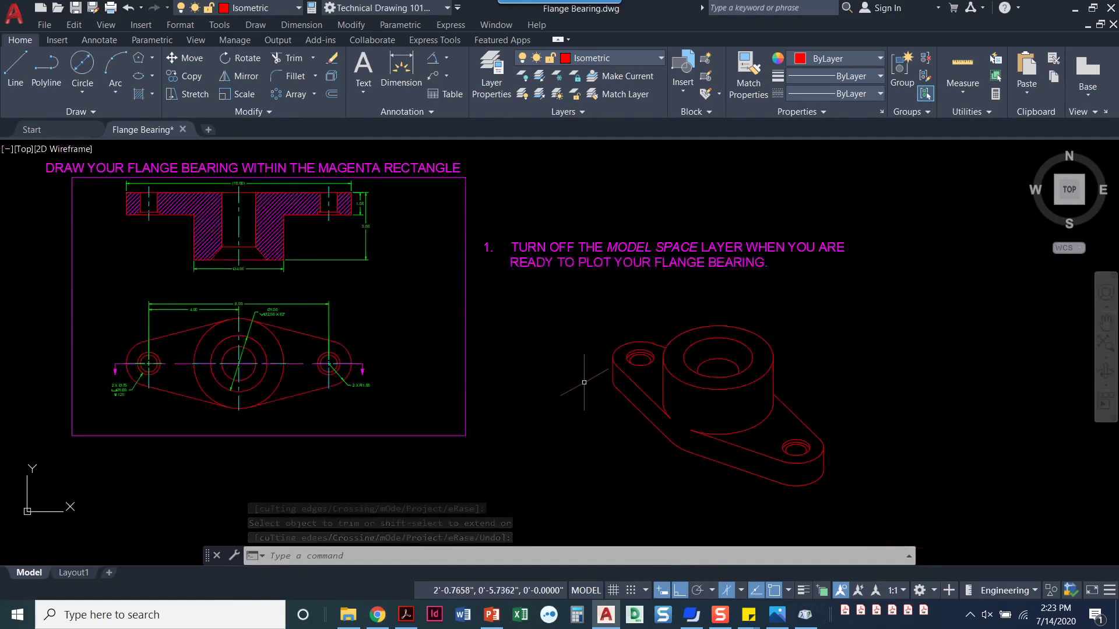
scroll(374, 314, "up", 3)
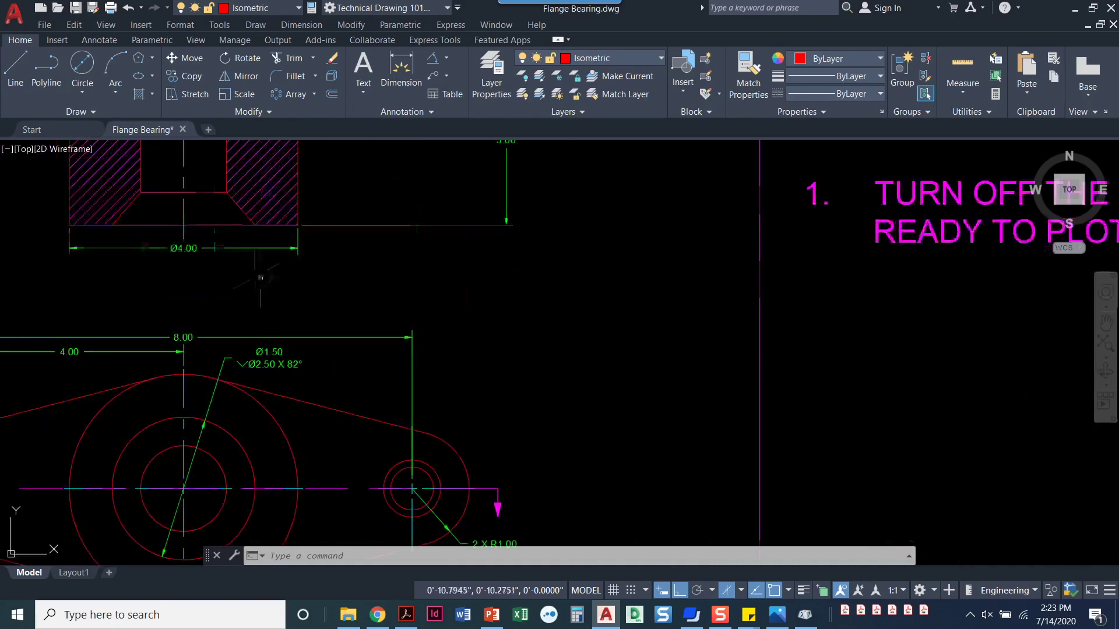
scroll(358, 309, "up", 3)
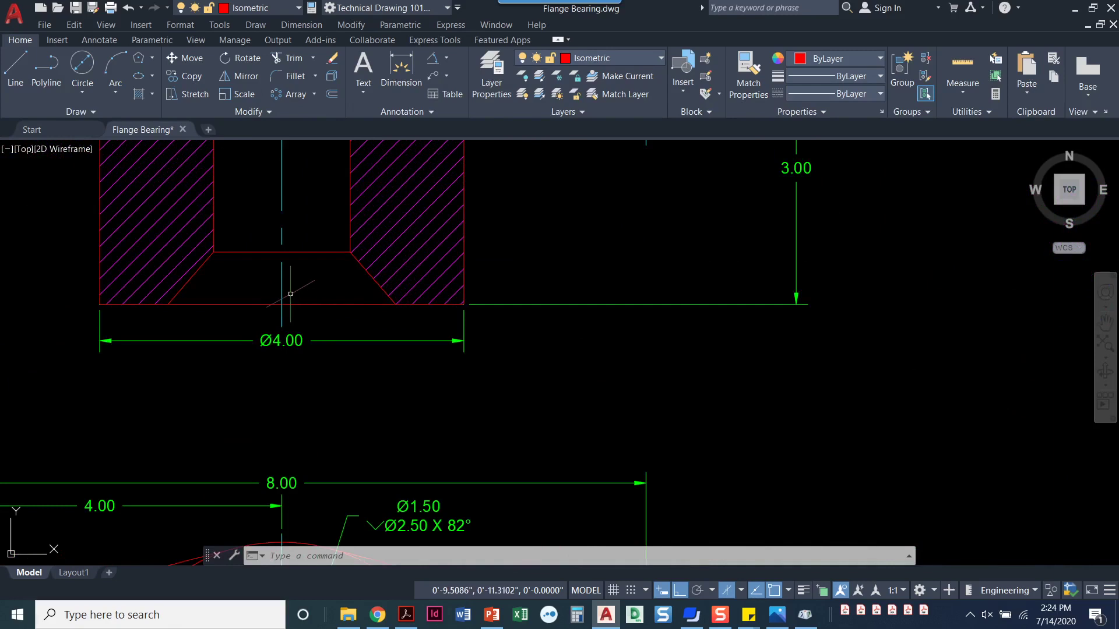
scroll(313, 336, "down", 2)
middle_click_drag(320, 364, 326, 241)
scroll(387, 305, "up", 4)
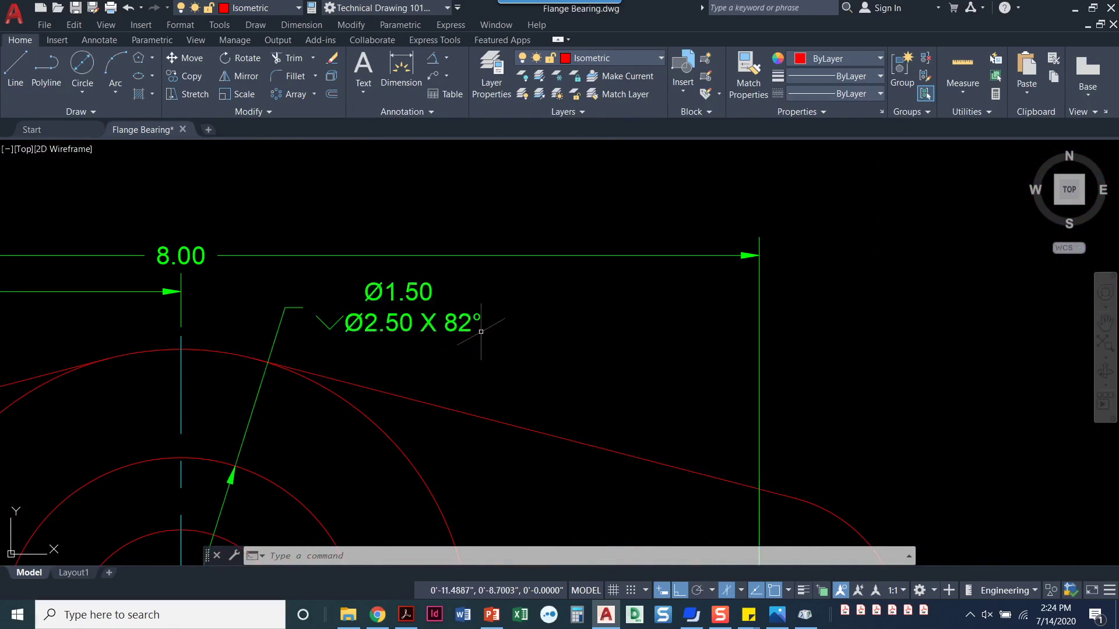
scroll(488, 350, "down", 2)
middle_click_drag(367, 212, 487, 467)
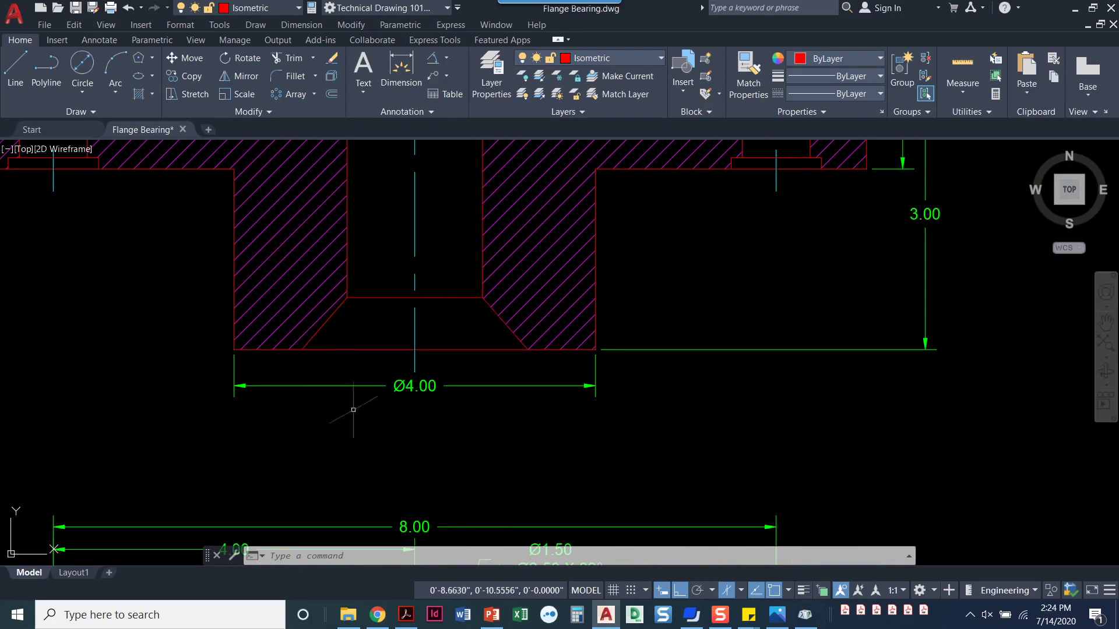
scroll(641, 437, "down", 3)
scroll(437, 324, "up", 1)
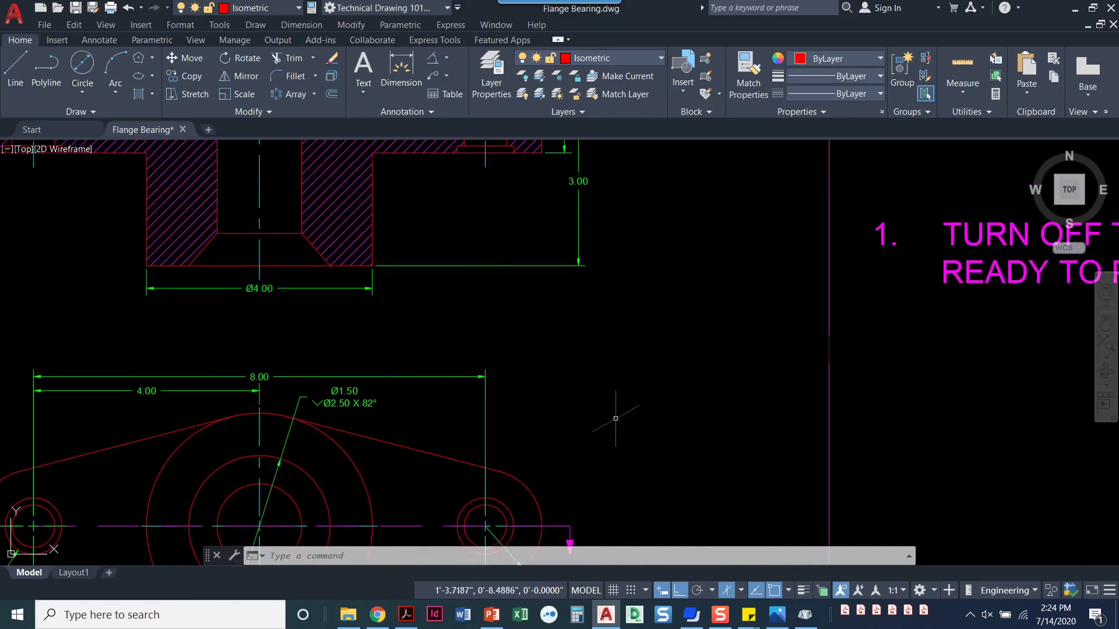
scroll(615, 418, "down", 2)
middle_click_drag(480, 355, 350, 335)
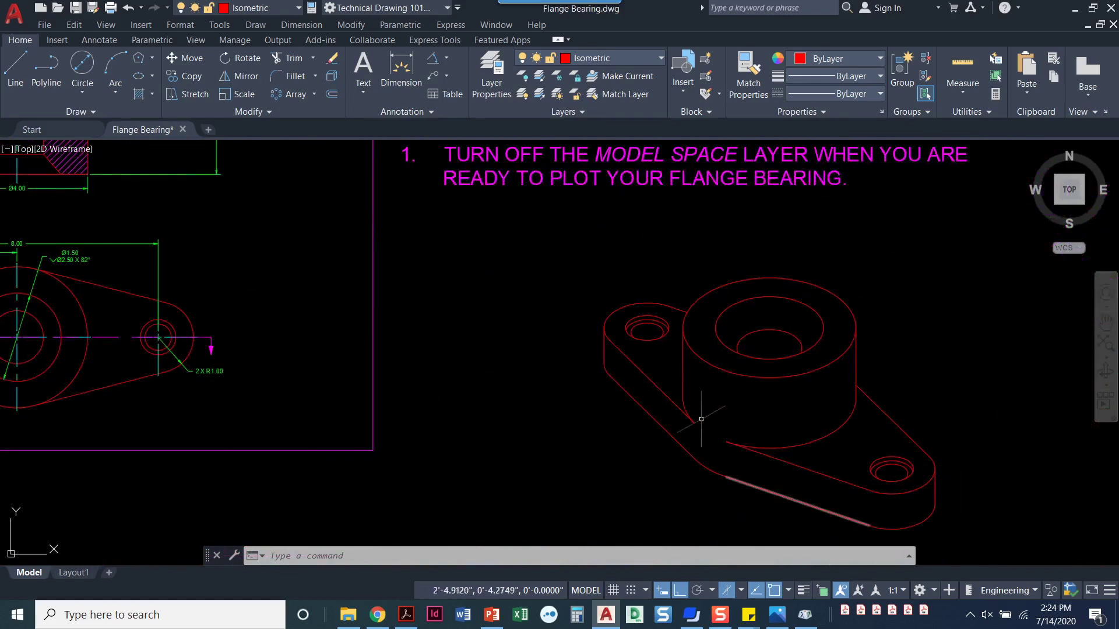
scroll(564, 417, "down", 2)
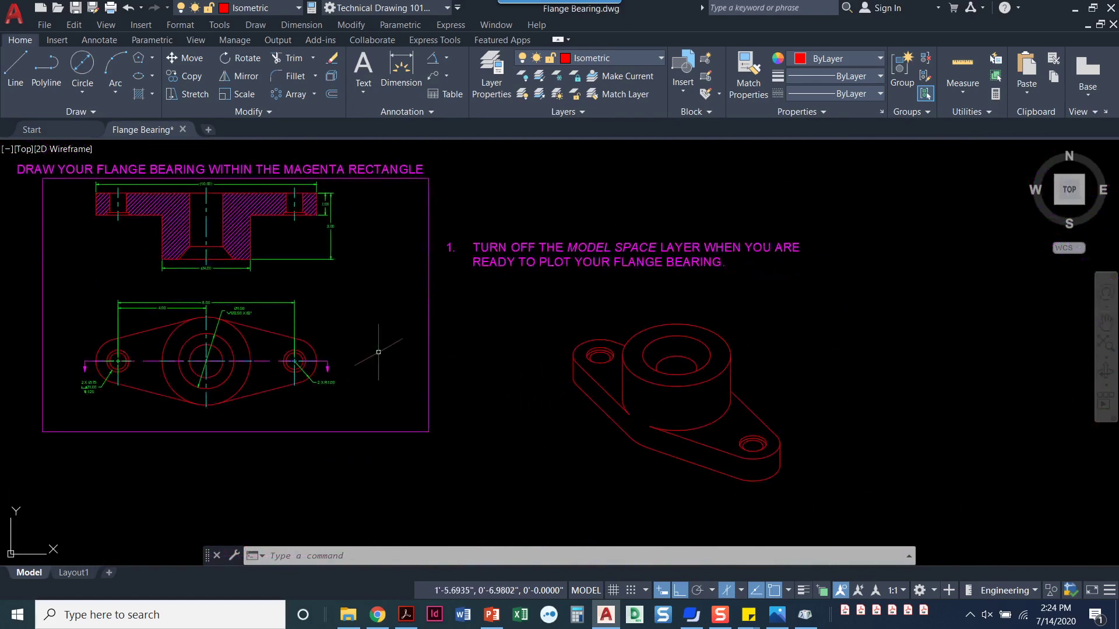
mouse_move(378, 352)
middle_mouse_down()
mouse_move(429, 369)
mouse_move(567, 364)
middle_mouse_up()
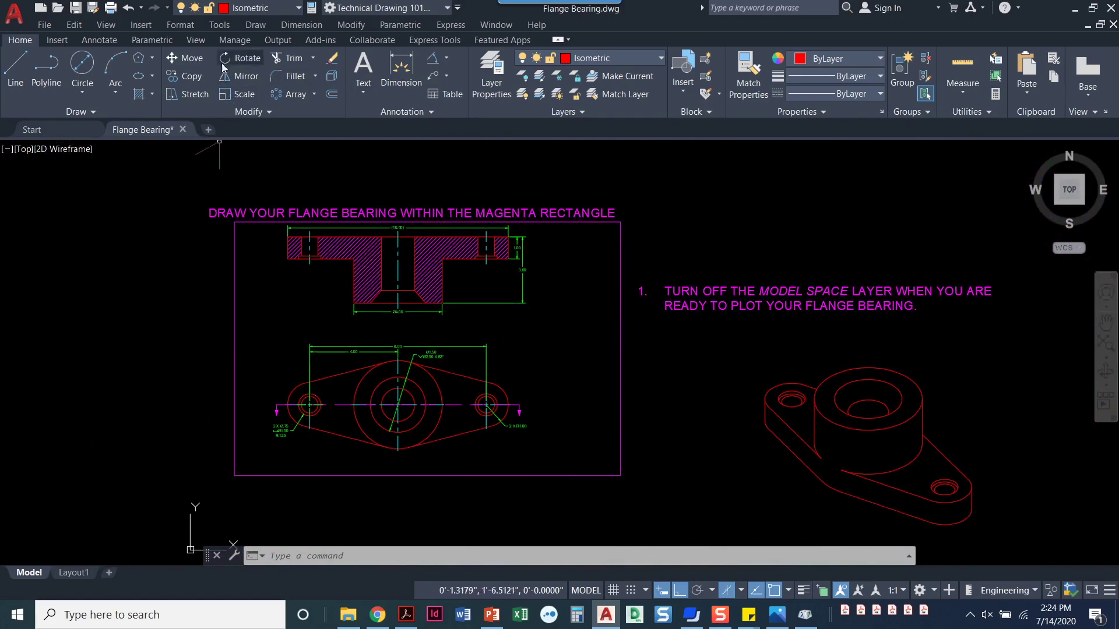
left_click(193, 60)
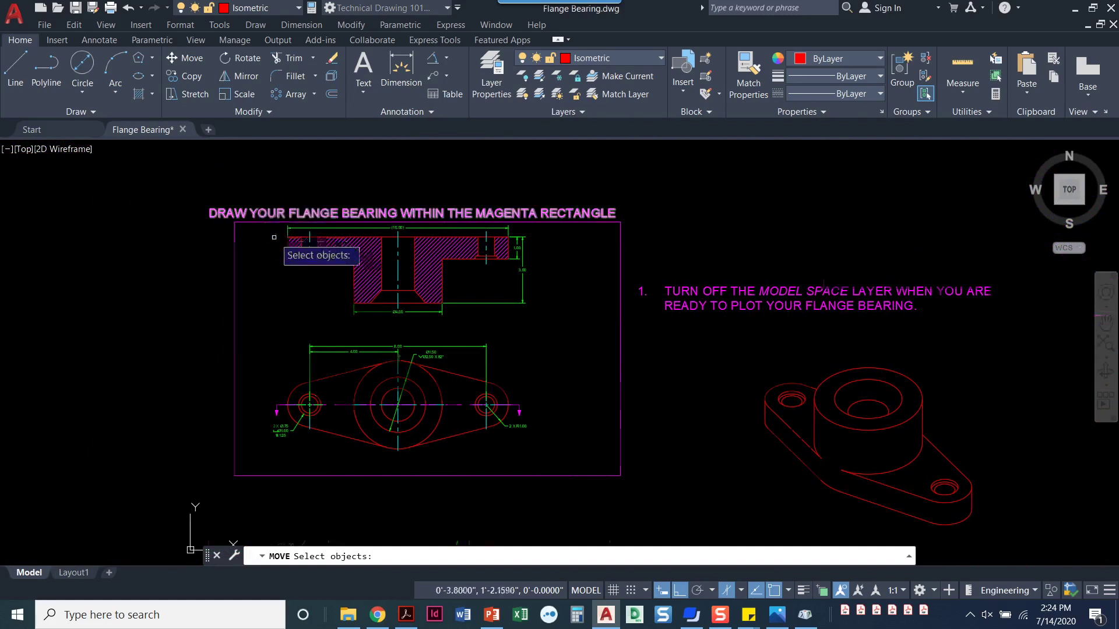
scroll(272, 224, "up", 2)
scroll(272, 224, "down", 2)
left_click(267, 186)
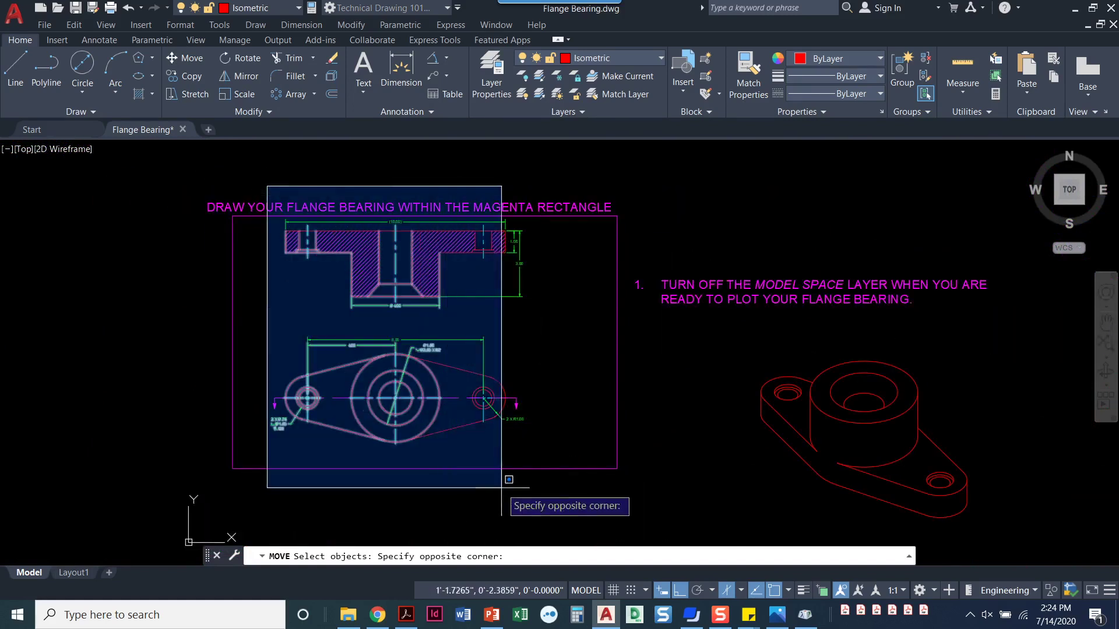
left_click(567, 483)
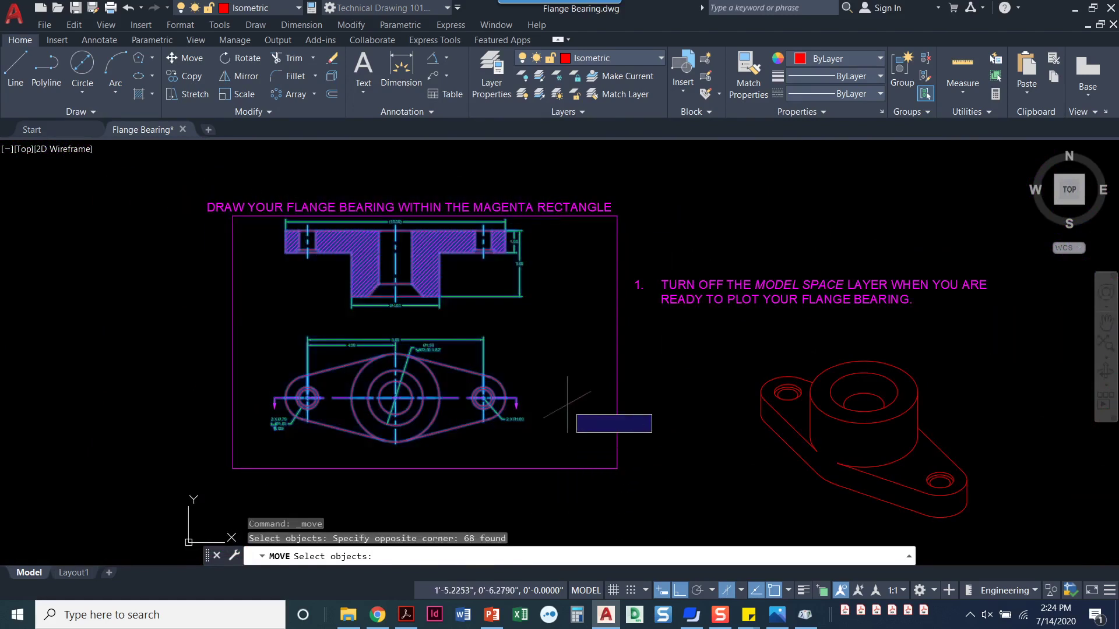
key("Return")
left_click(693, 468)
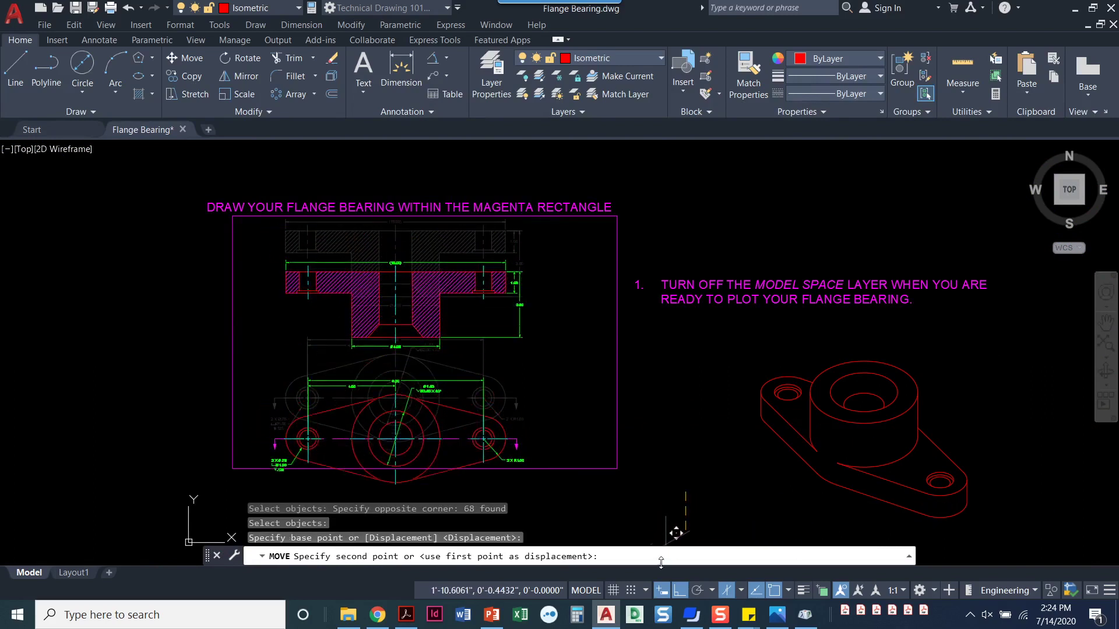
key("Escape")
key("Escape")
key("Escape")
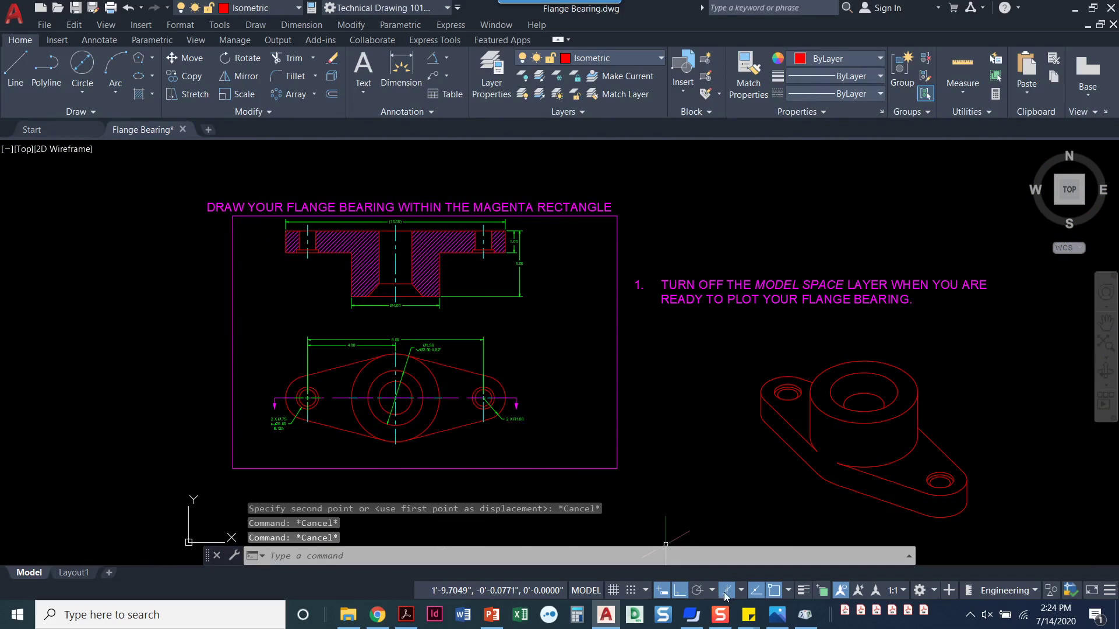
Step: Turn off isometric drafting and move the section and top views about 1.7" straight left inside the magenta rectangle
left_click(726, 590)
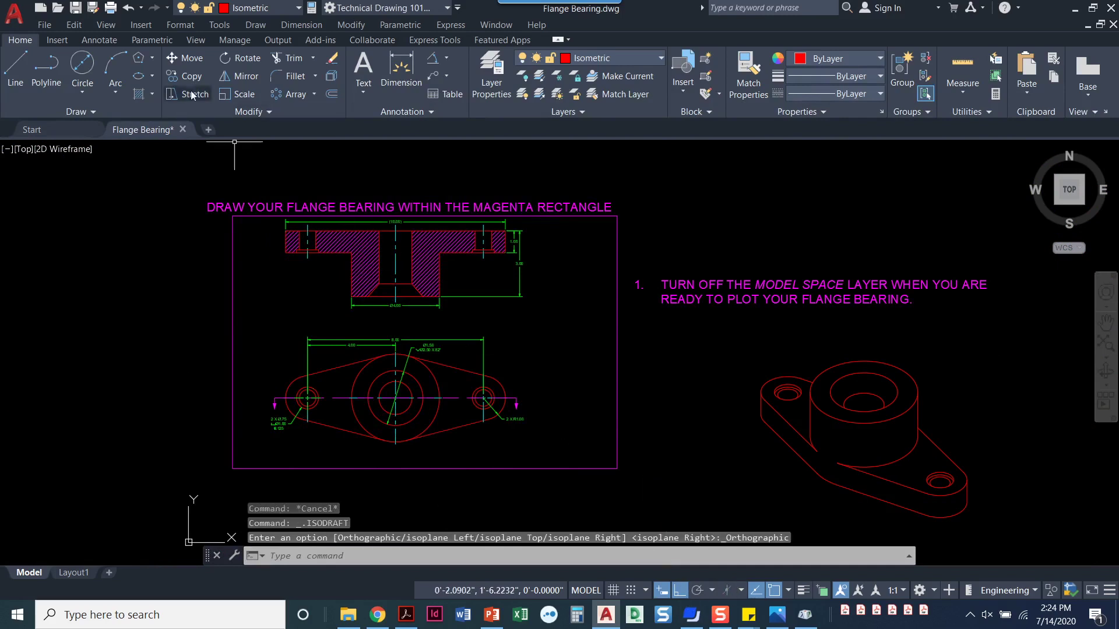
left_click(189, 59)
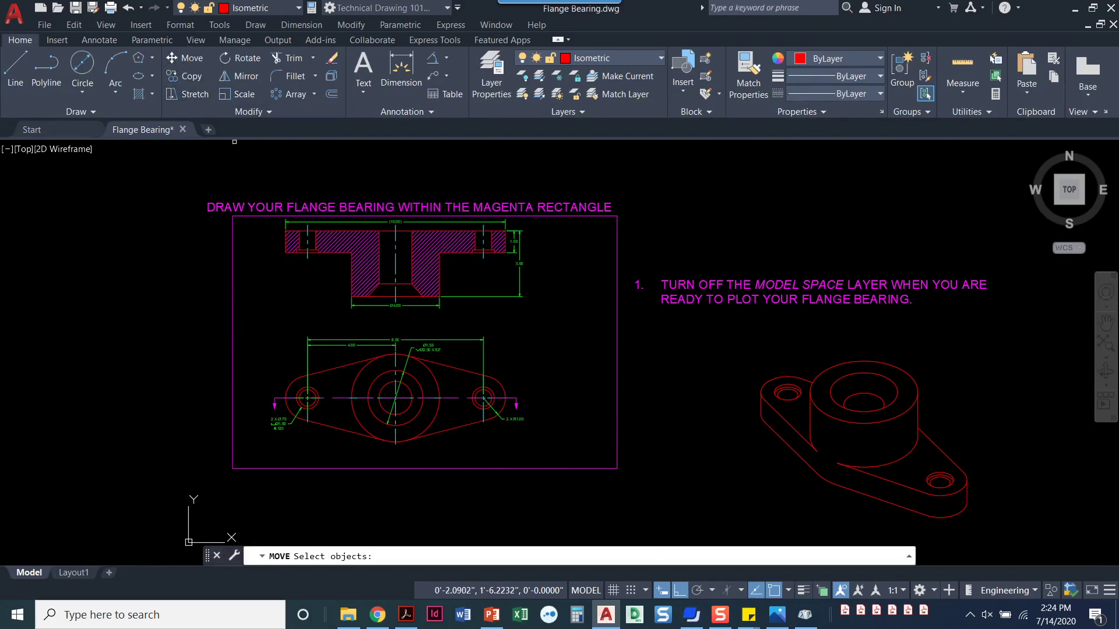
left_click(261, 187)
left_click(539, 474)
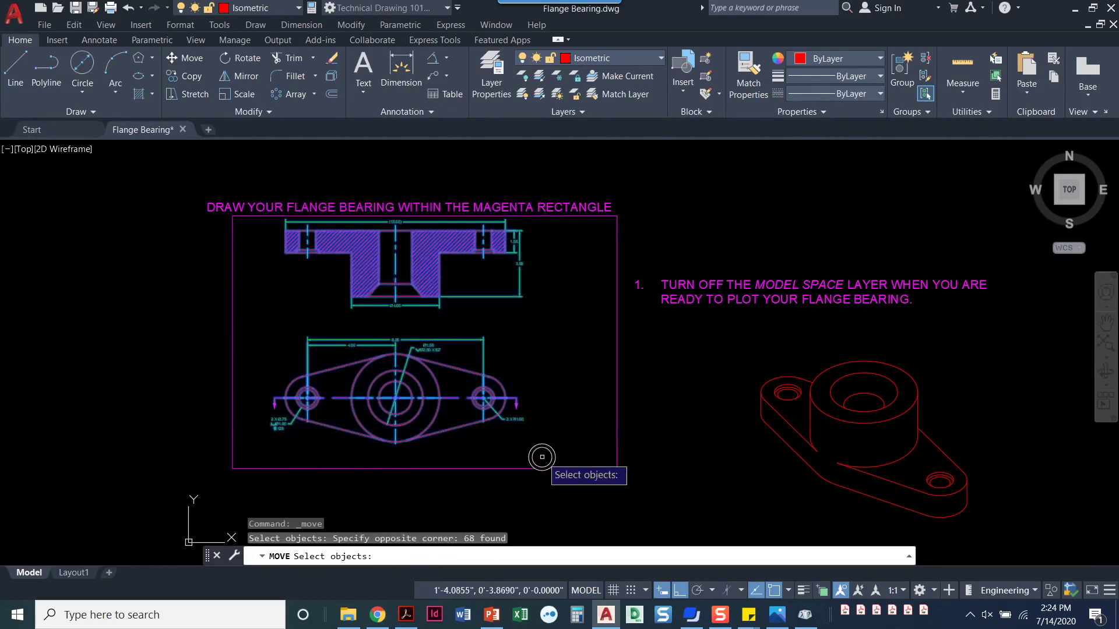
key("Return")
left_click(209, 368)
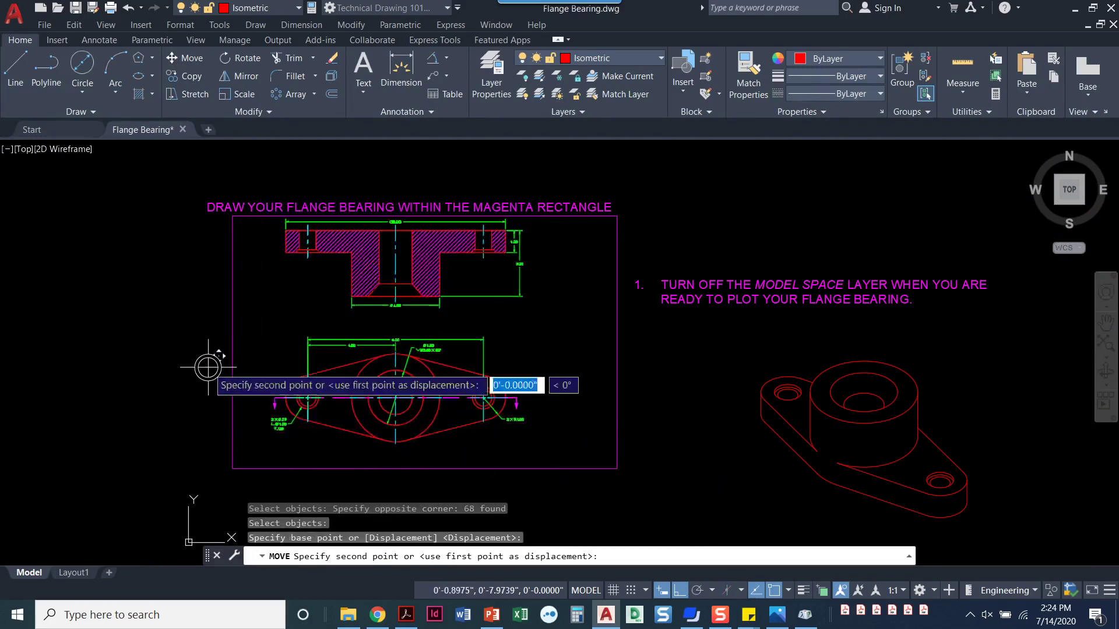
left_click(171, 365)
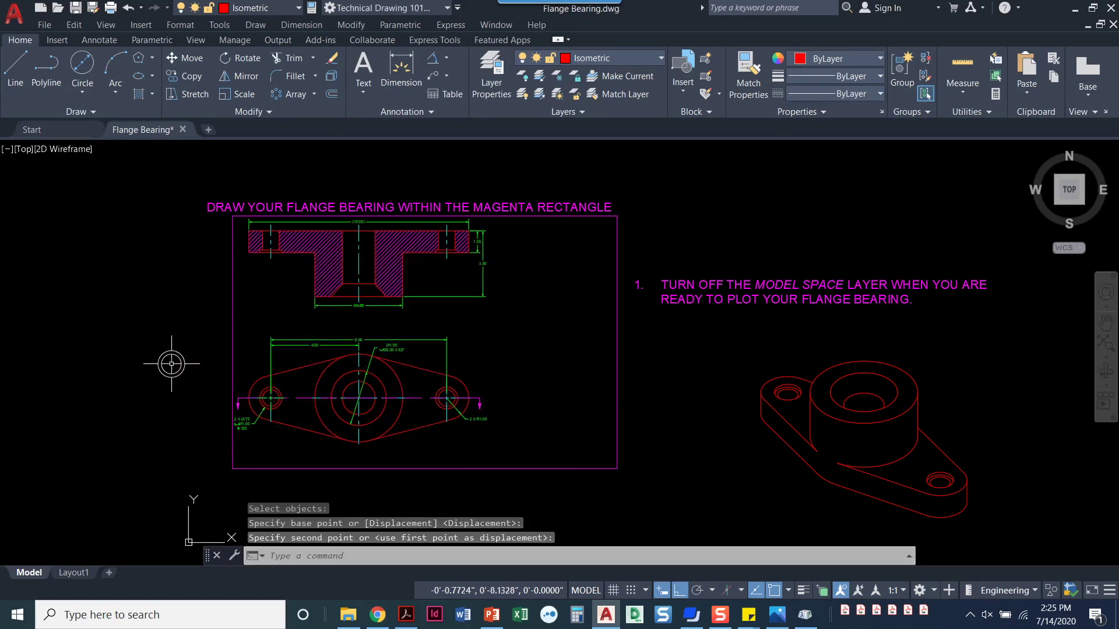
Step: Scale the whole isometric view by a factor of .5 about the center of the cylinder's base
middle_click_drag(715, 395, 635, 383)
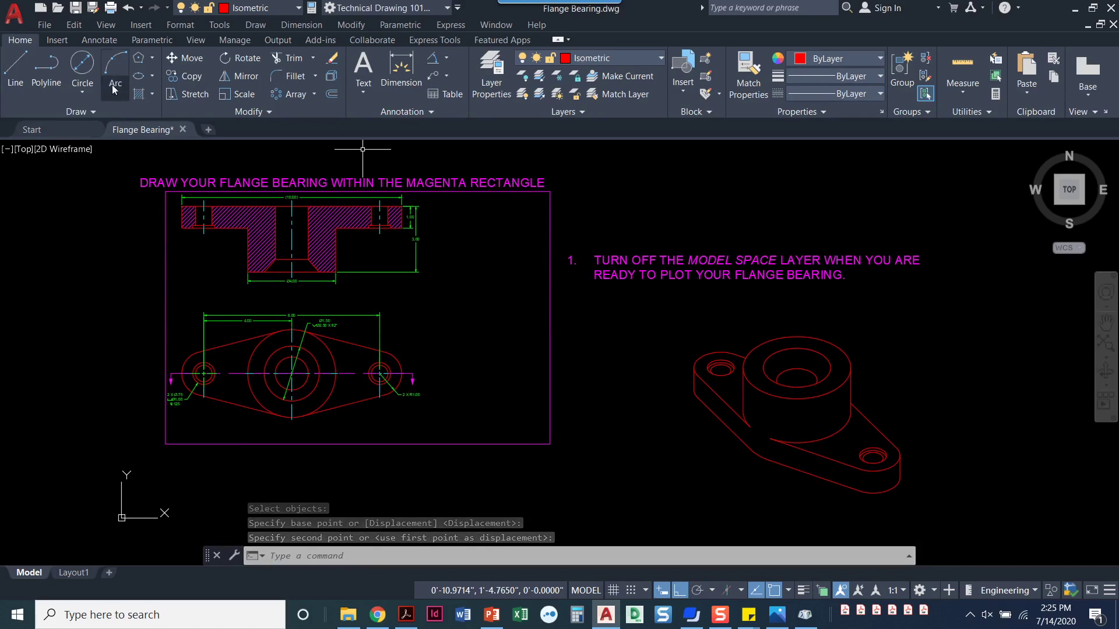
left_click(232, 94)
left_click(662, 312)
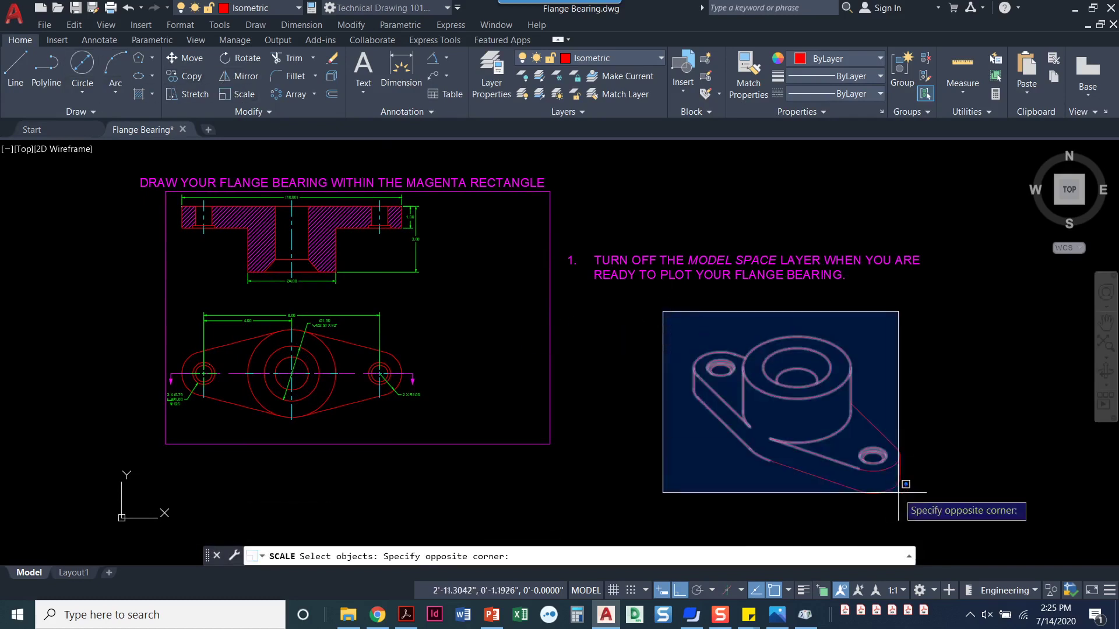
left_click(920, 500)
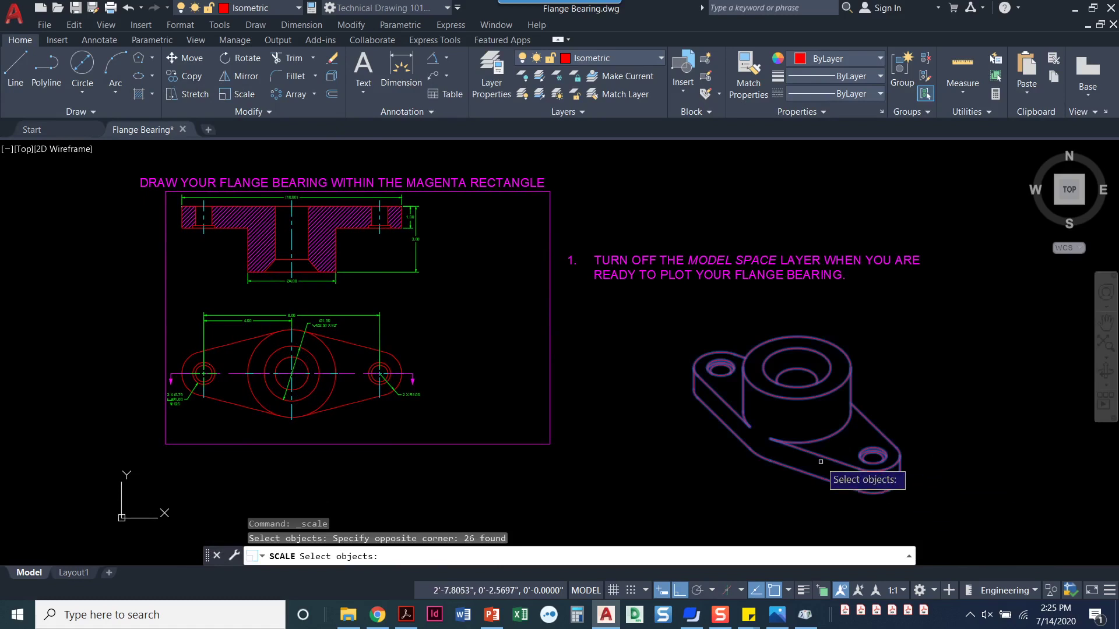
key("Return")
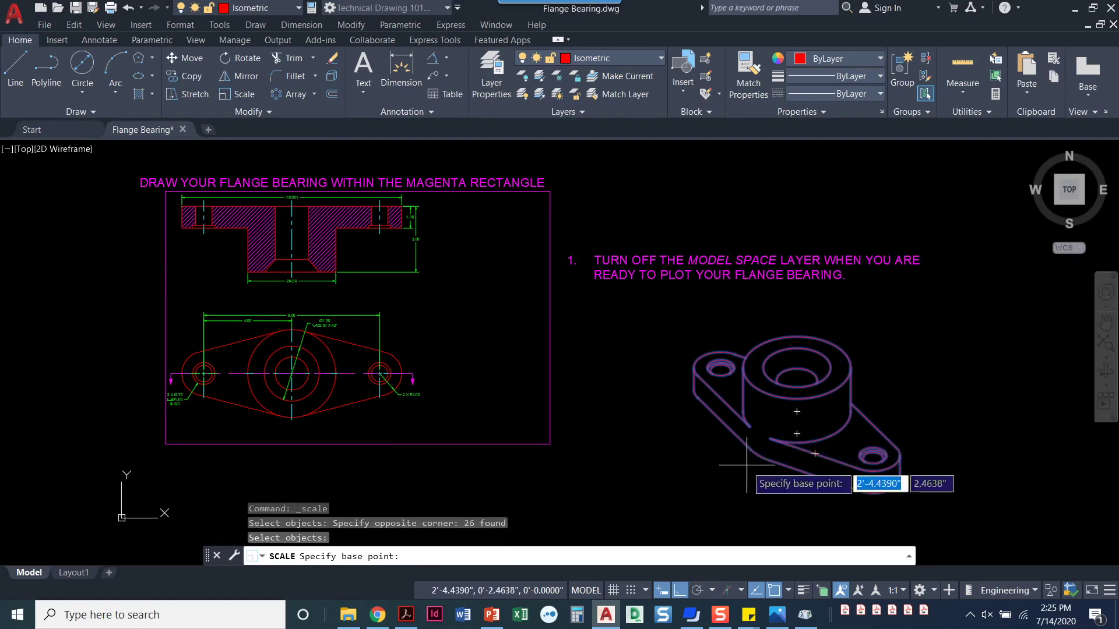
left_click(797, 431)
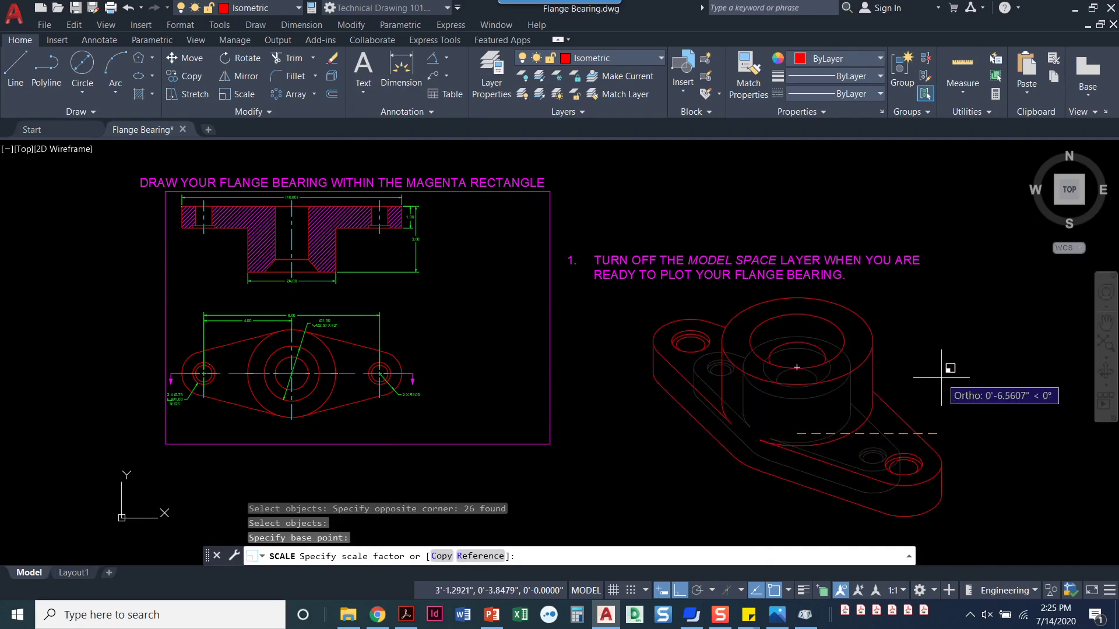
type(".5")
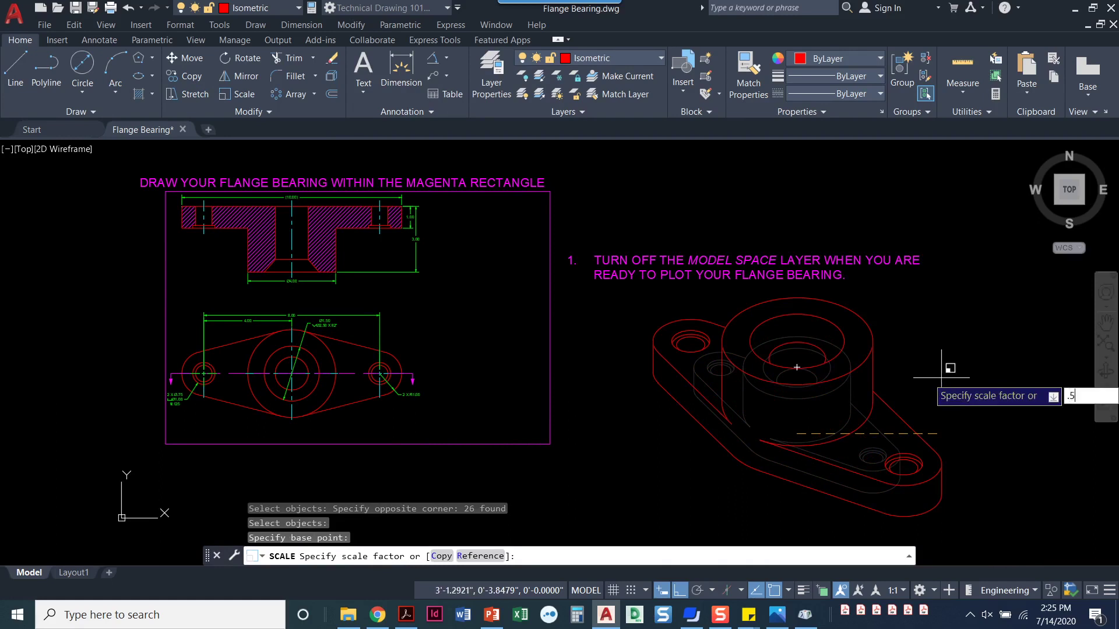
key("Return")
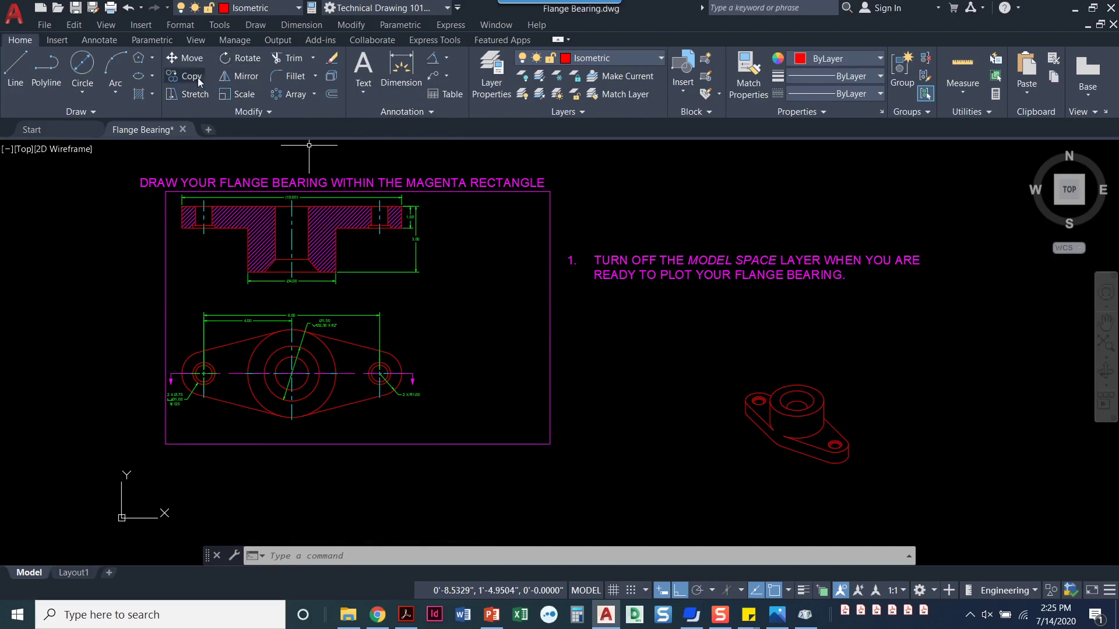
Step: Move the isometric view, with Ortho off, into the magenta rectangle's empty area to the right of the section and top views
left_click(192, 59)
left_click(890, 490)
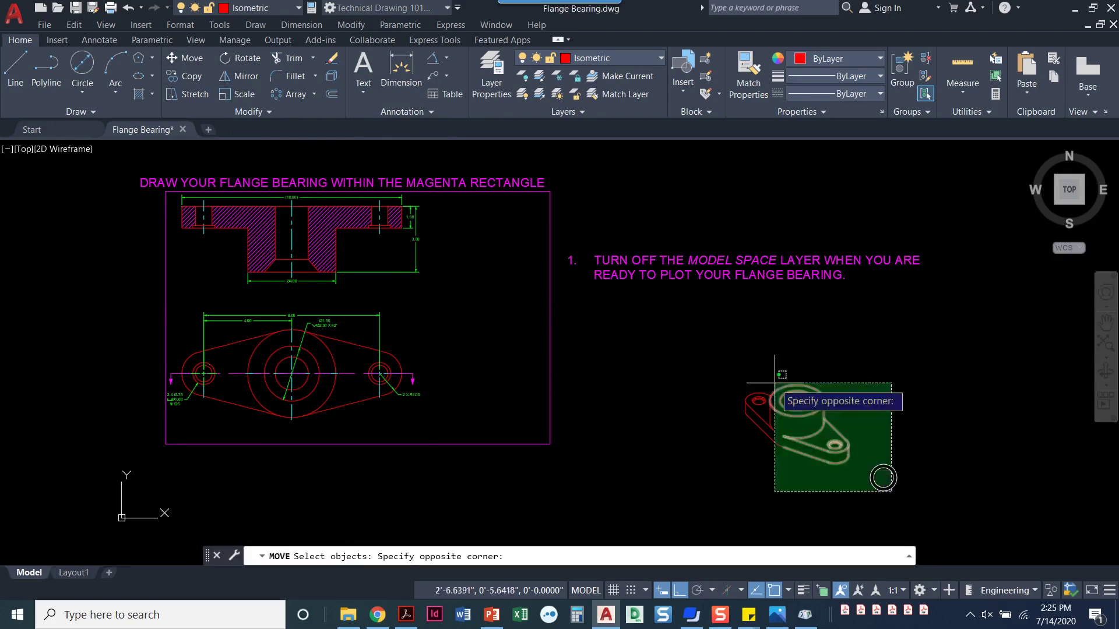
left_click(775, 382)
key("Return")
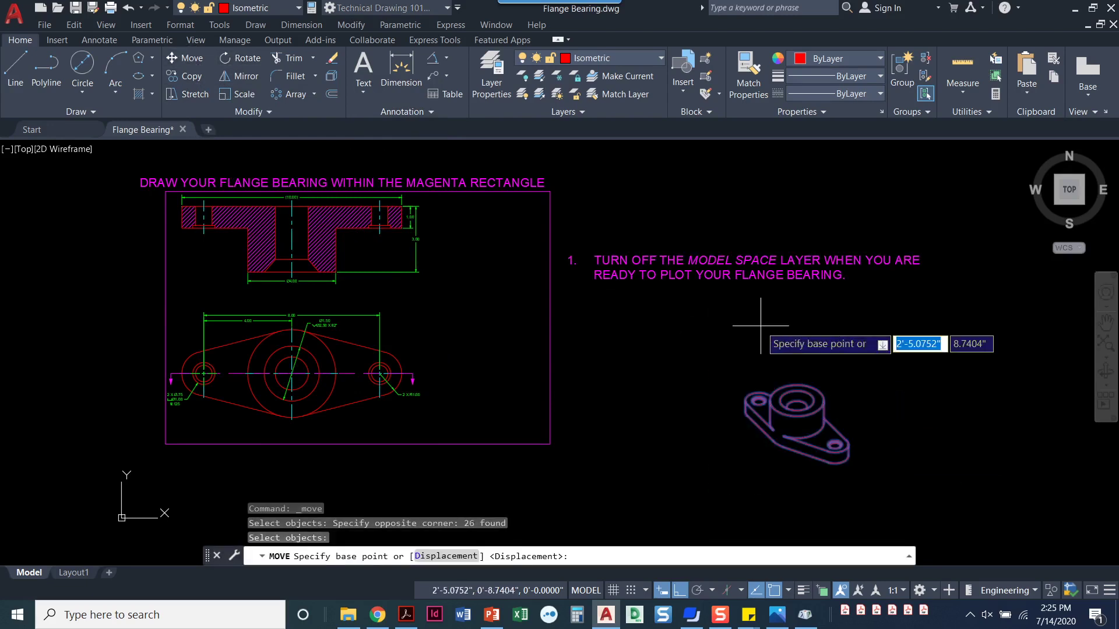
left_click(796, 401)
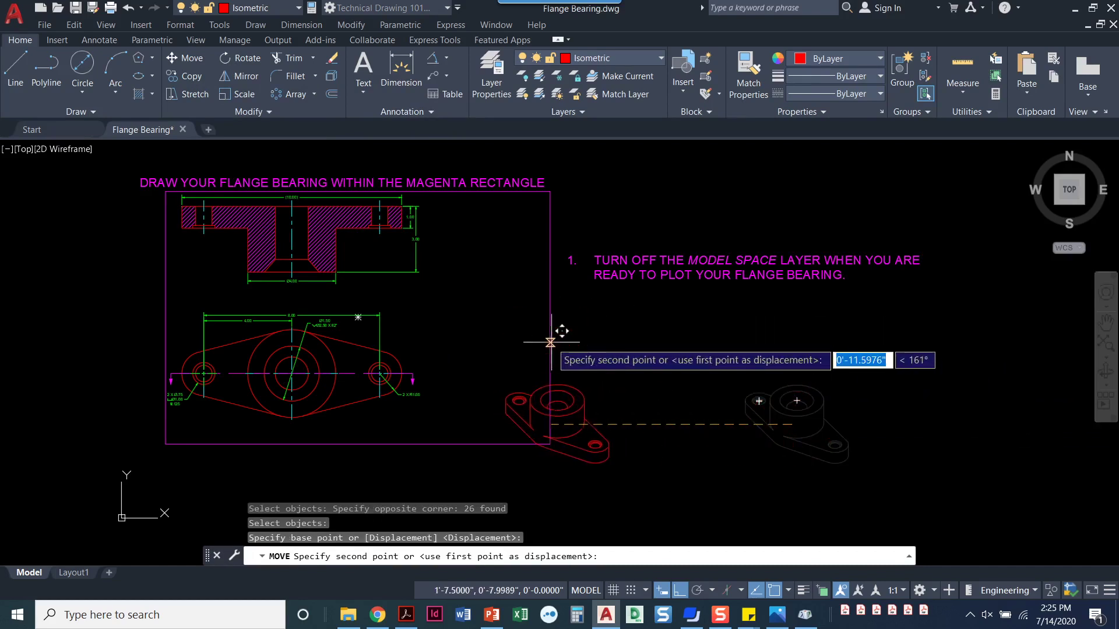
key("F8")
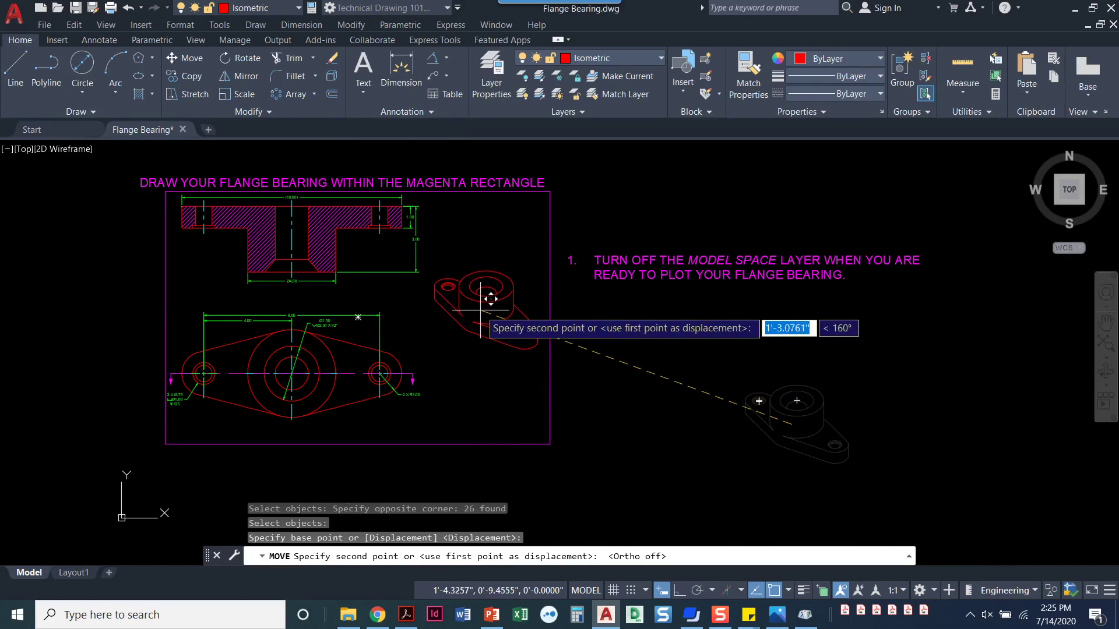
left_click(482, 300)
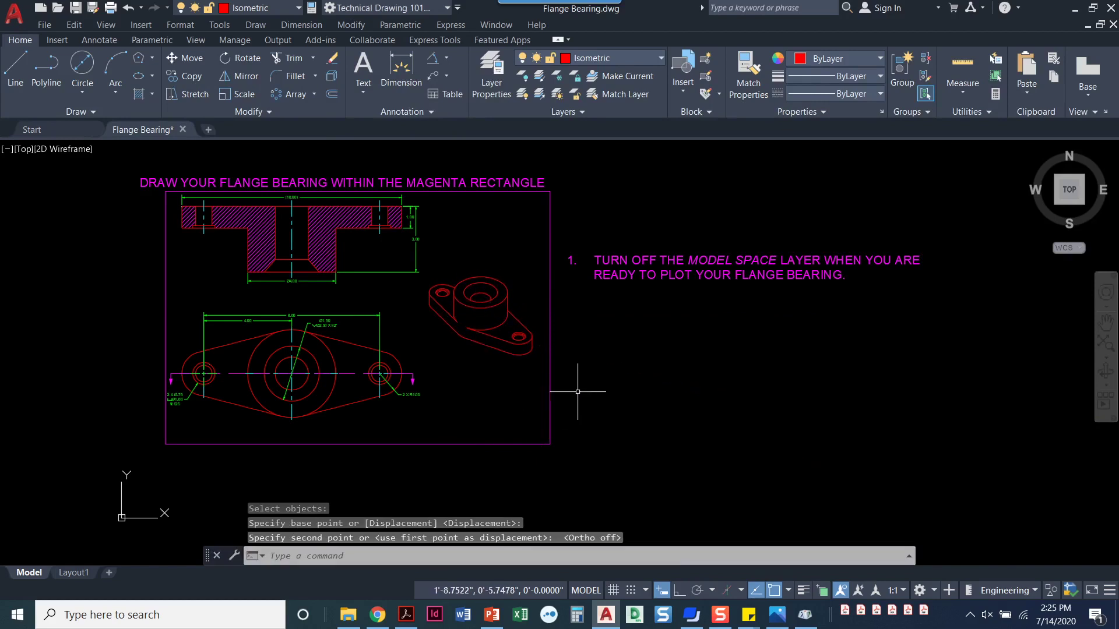
Step: Examine the isometric view's size and placement beside the section and top views inside the magenta rectangle
middle_click_drag(578, 394, 768, 428)
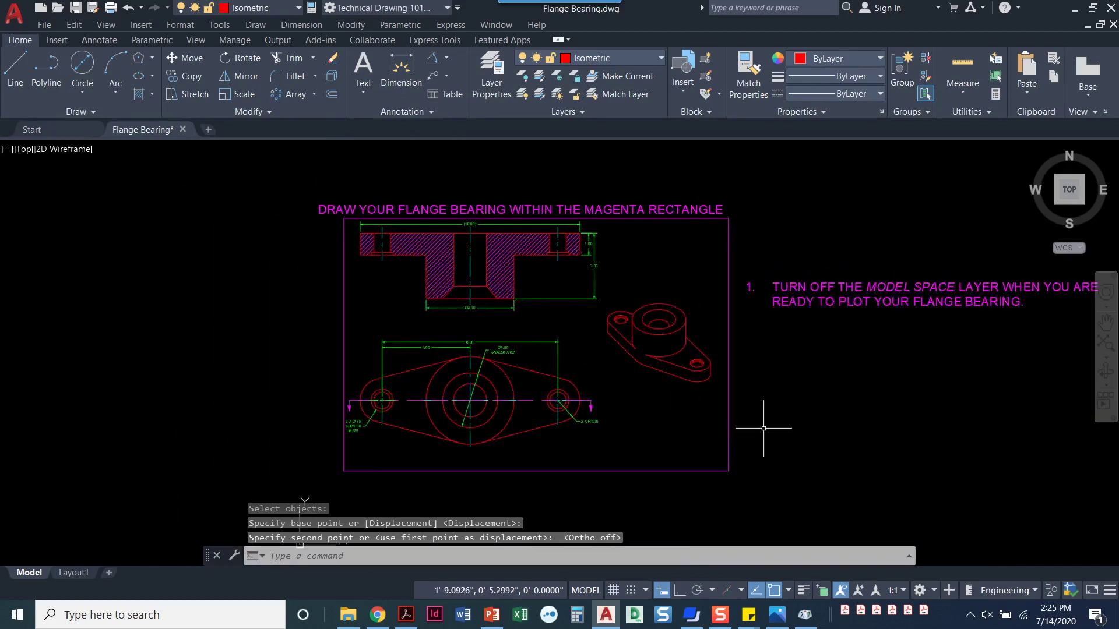
scroll(722, 399, "up", 2)
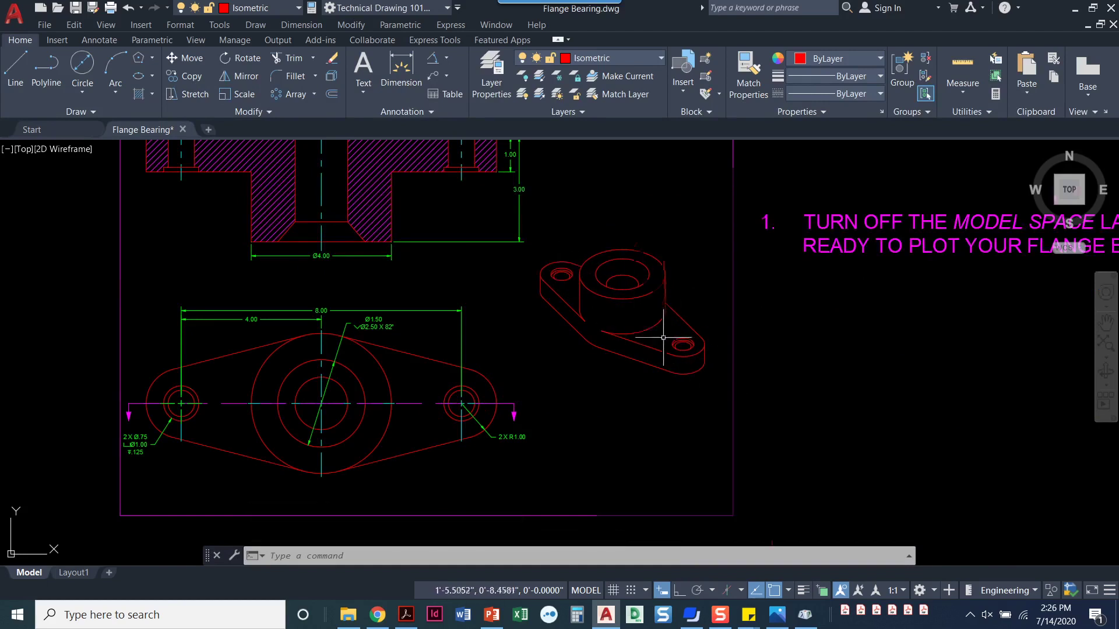
scroll(665, 341, "up", 2)
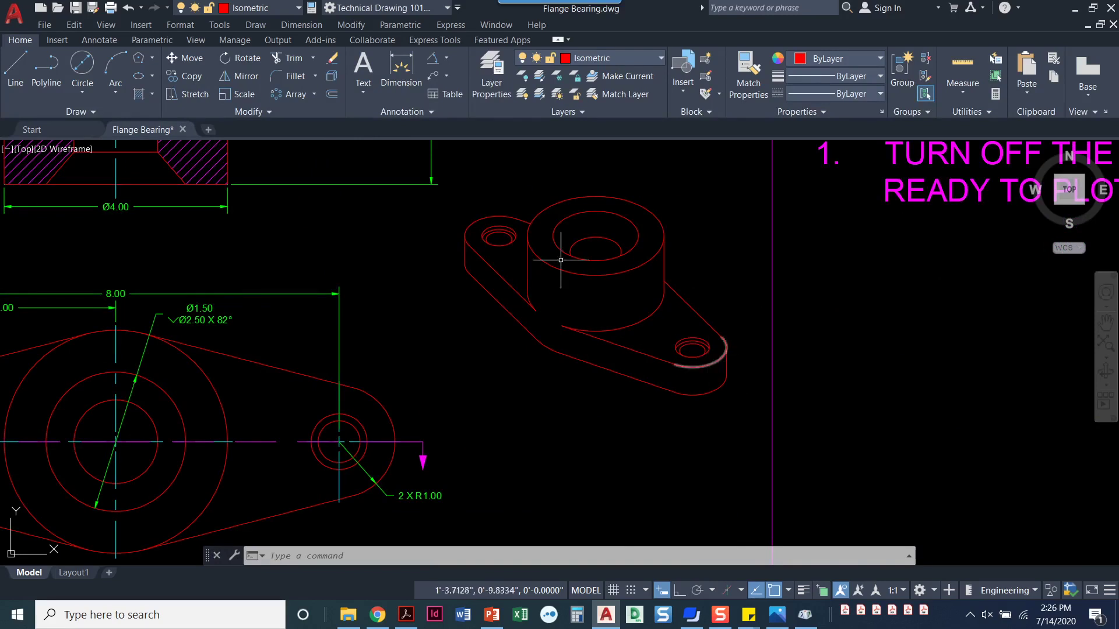
scroll(665, 411, "down", 2)
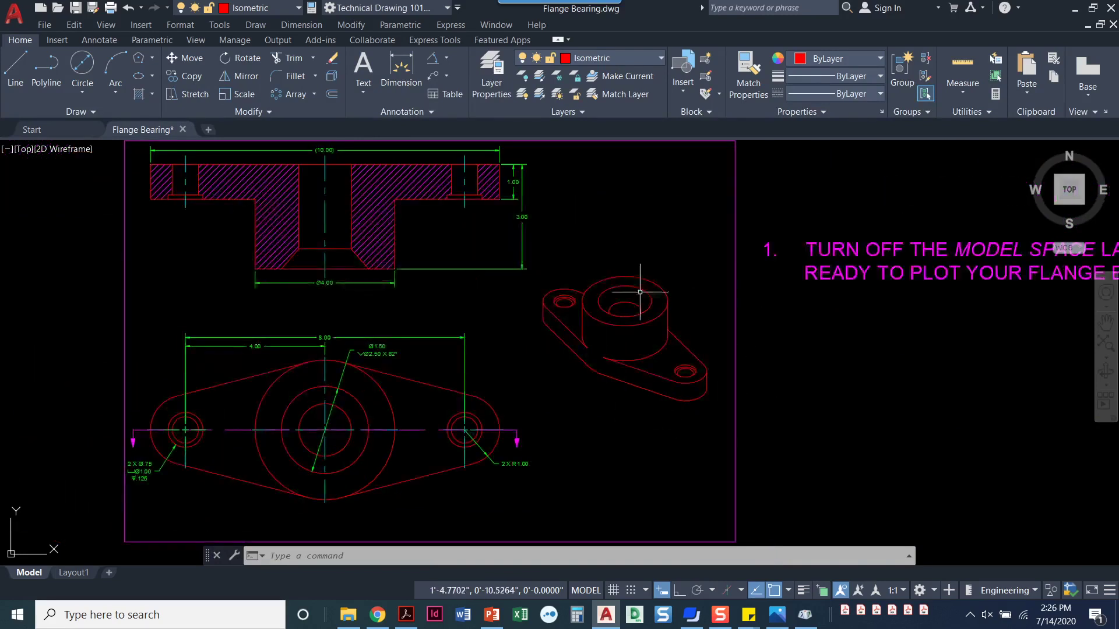
scroll(637, 416, "down", 2)
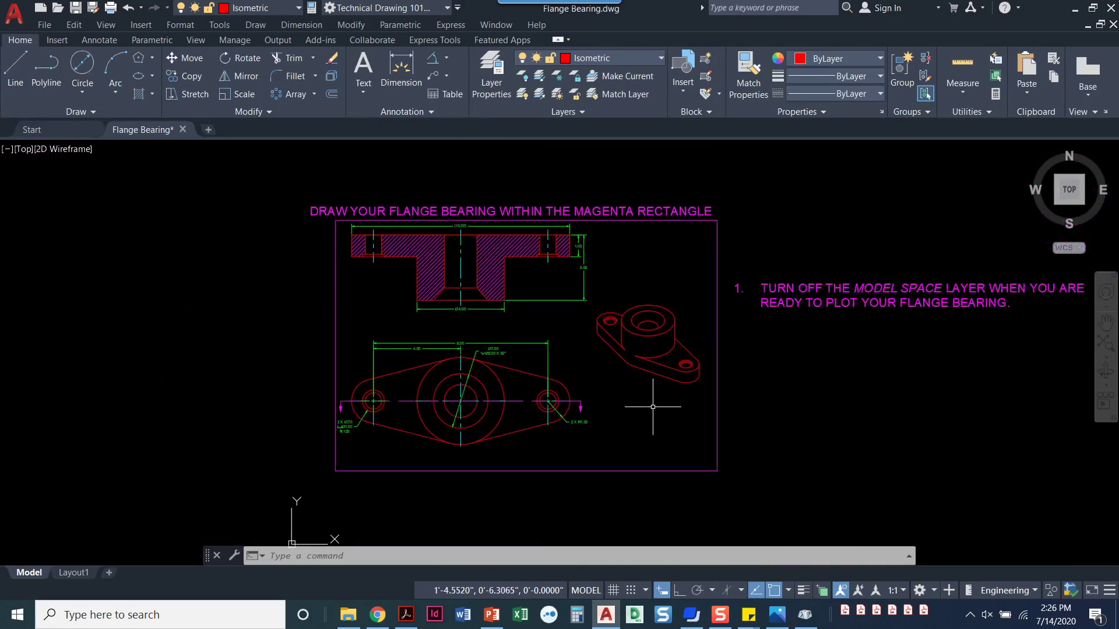
middle_click_drag(619, 416, 599, 412)
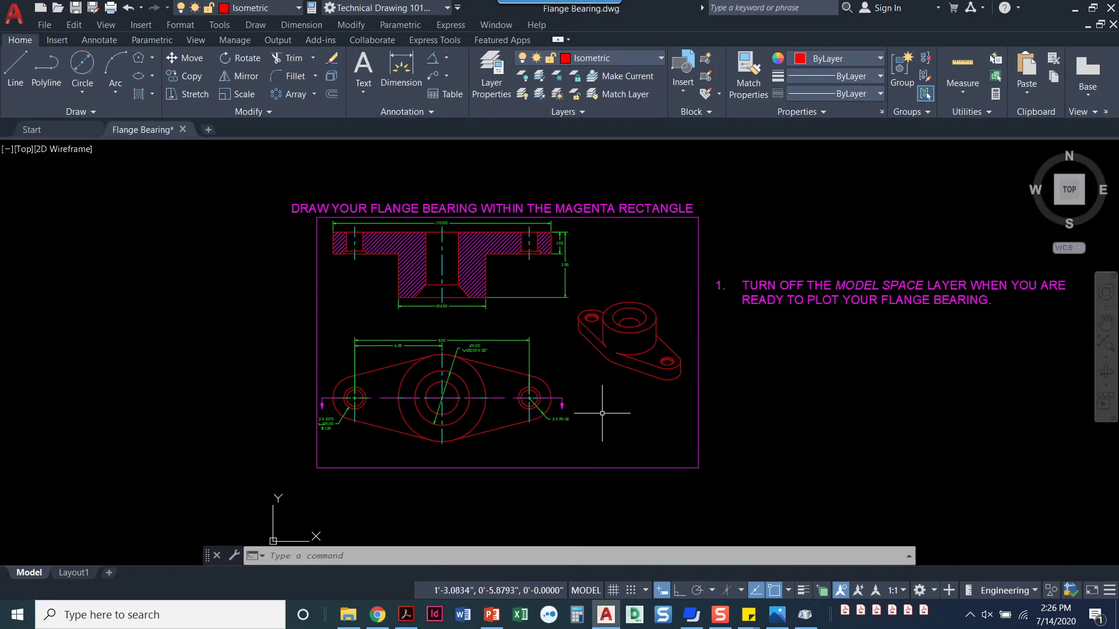
scroll(600, 394, "up", 2)
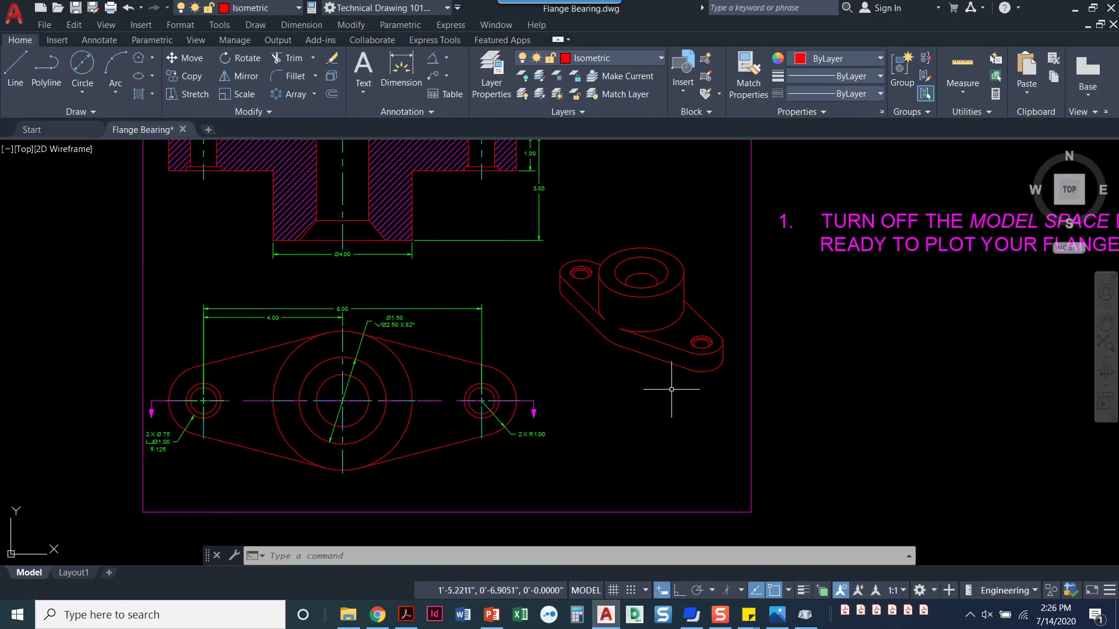
scroll(662, 392, "down", 3)
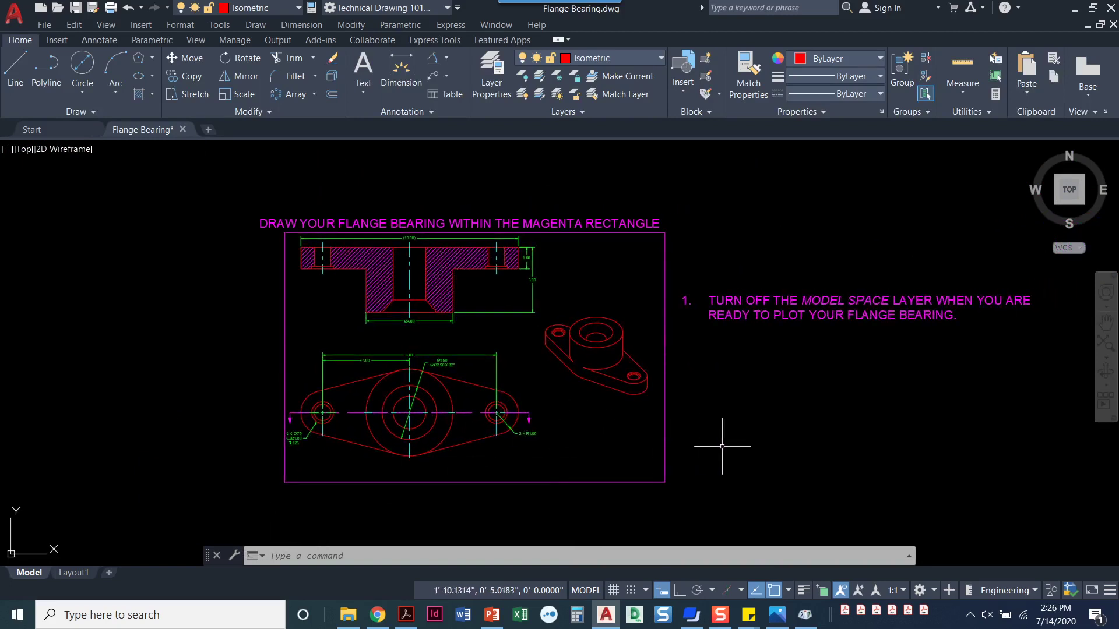
Step: Check how the three views sit on the Layout1 sheet above the title block, and return to model space
left_click(73, 574)
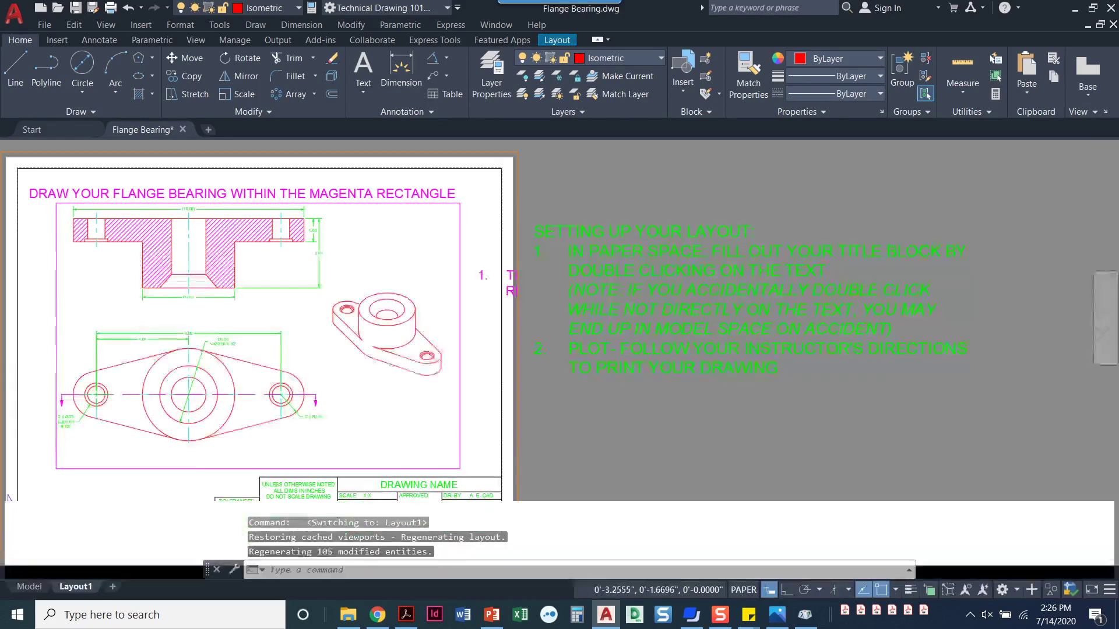
scroll(215, 462, "up", 3)
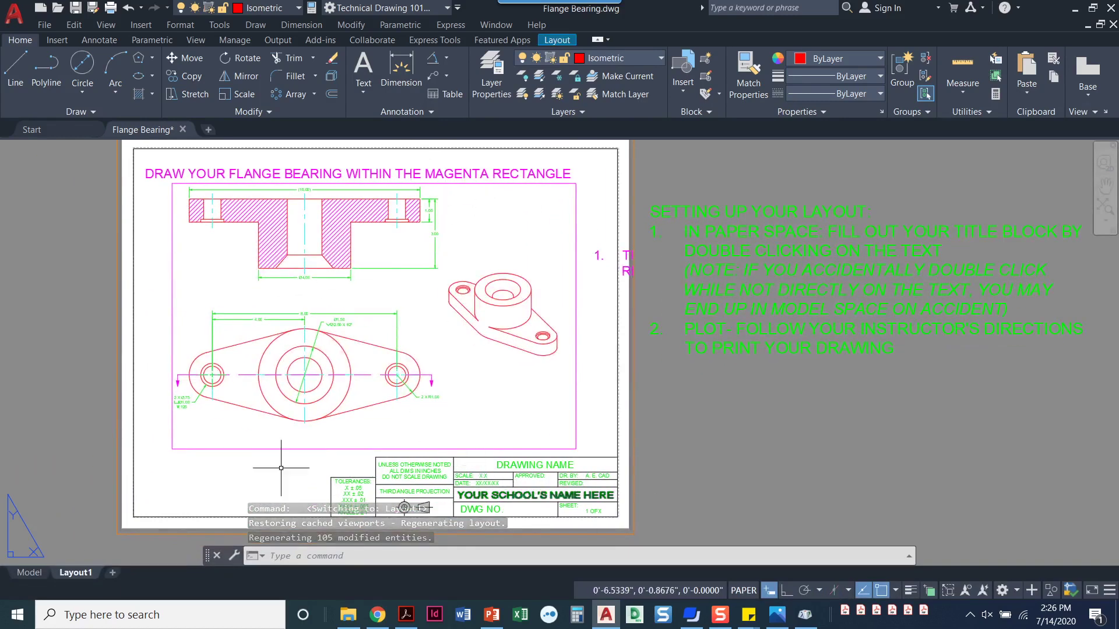
mouse_move(19, 576)
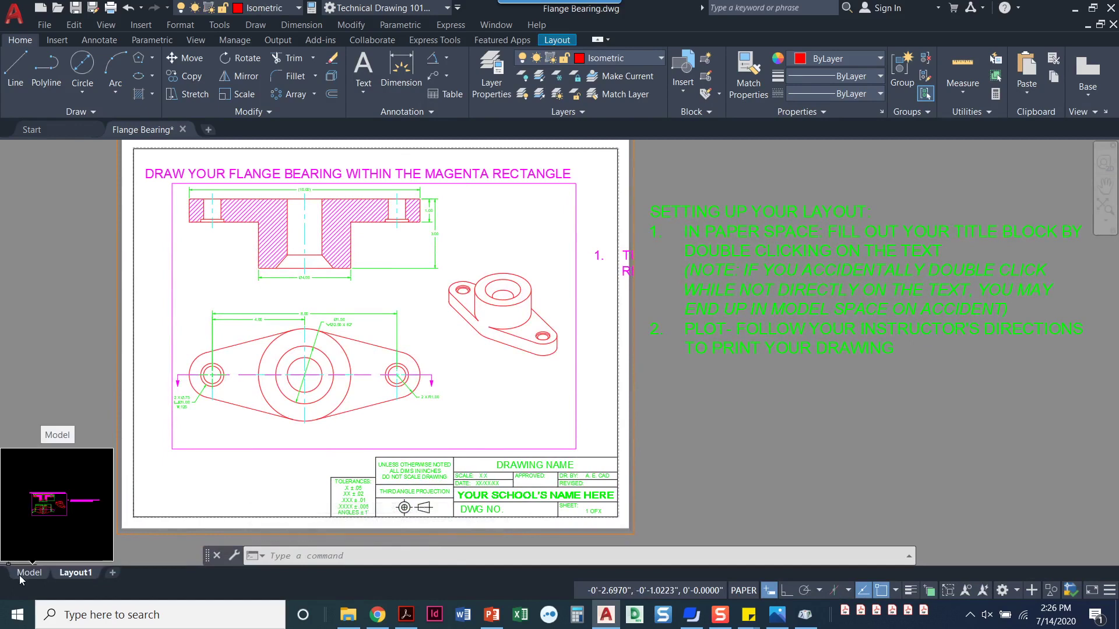
left_click(28, 573)
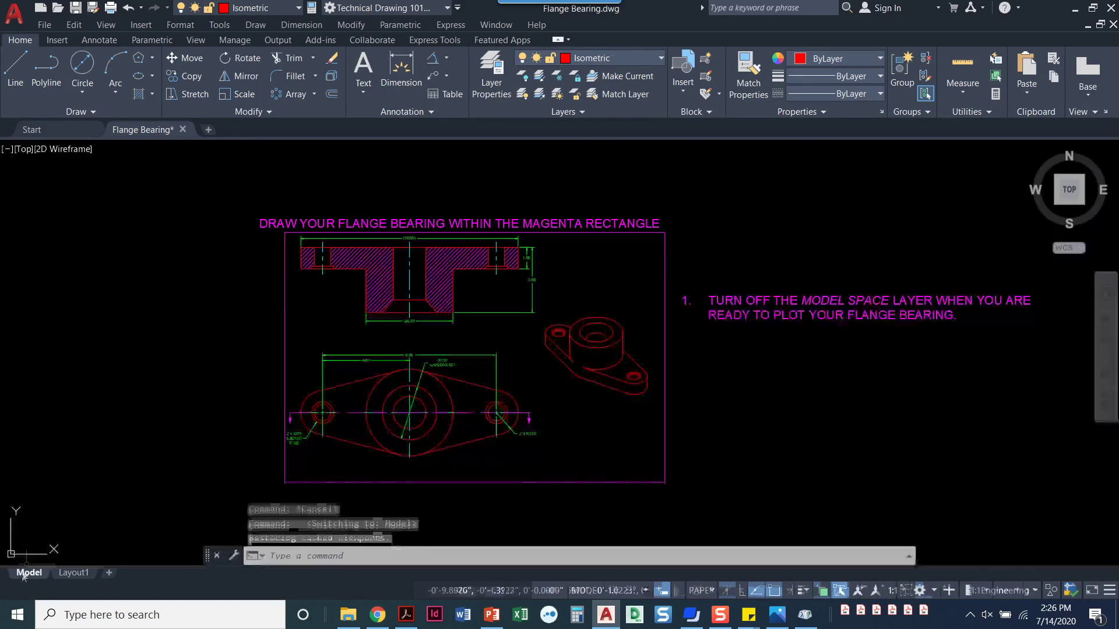